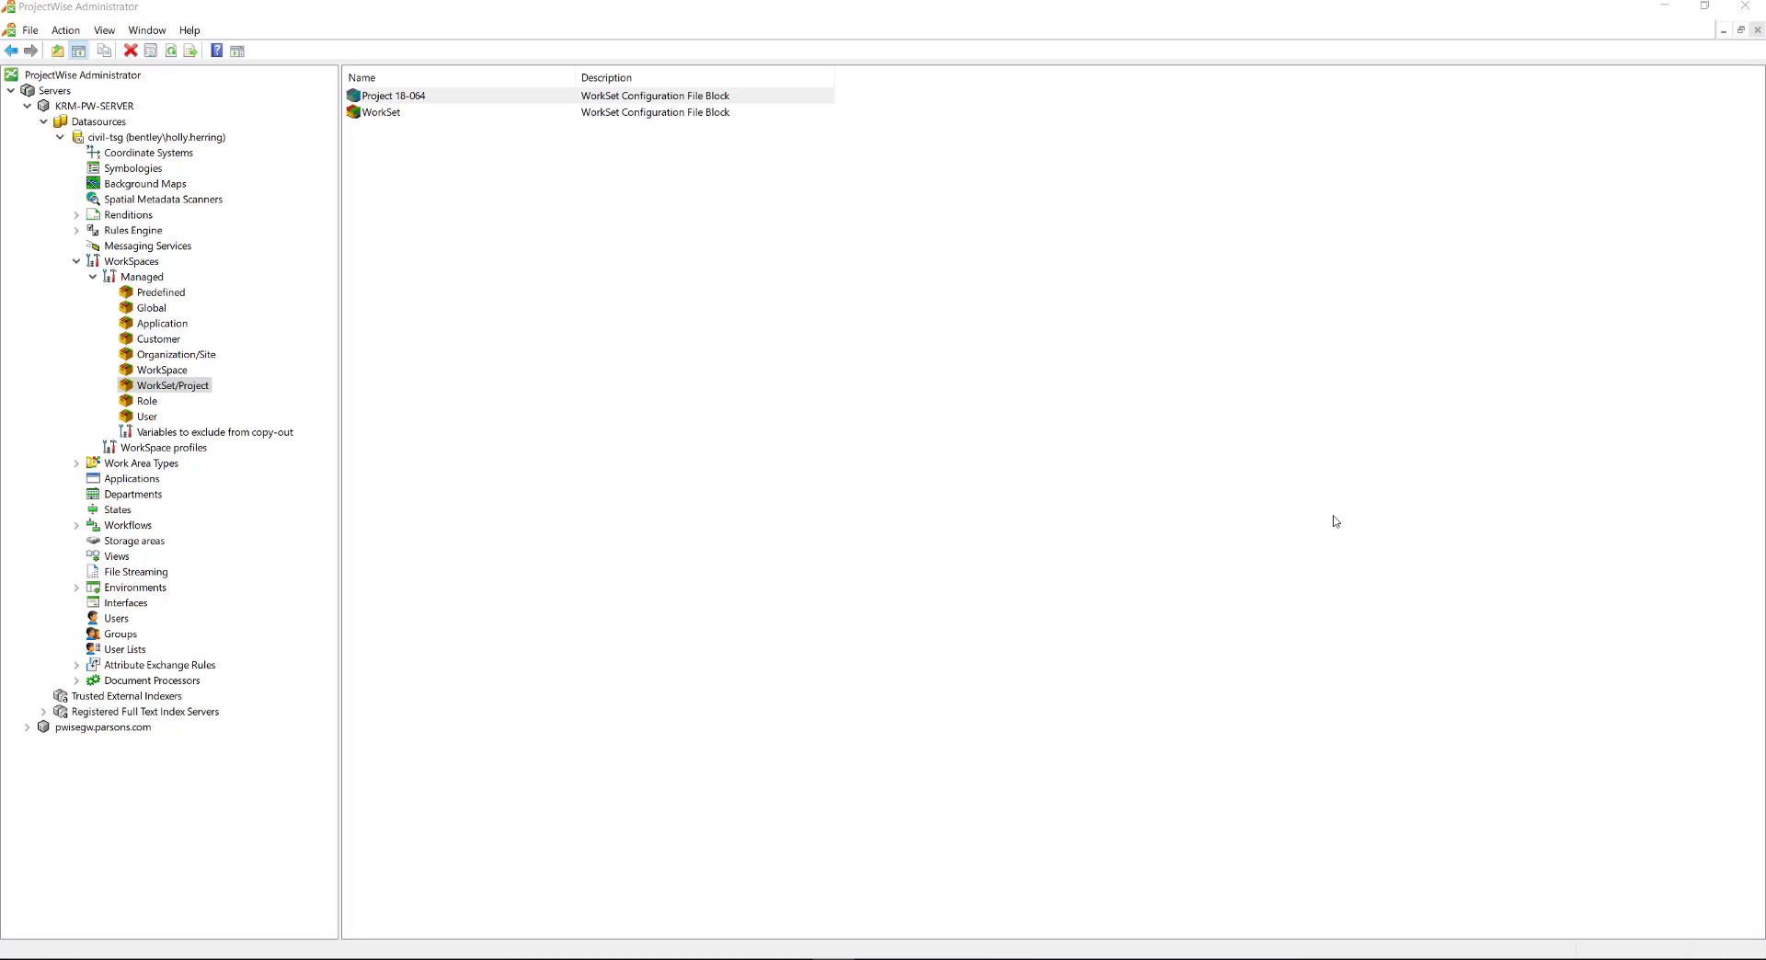
# - Bring ProjectWise Explorer to the front and maximize it to show Project 18-064 and its .cfg
pyautogui.click(748, 958)
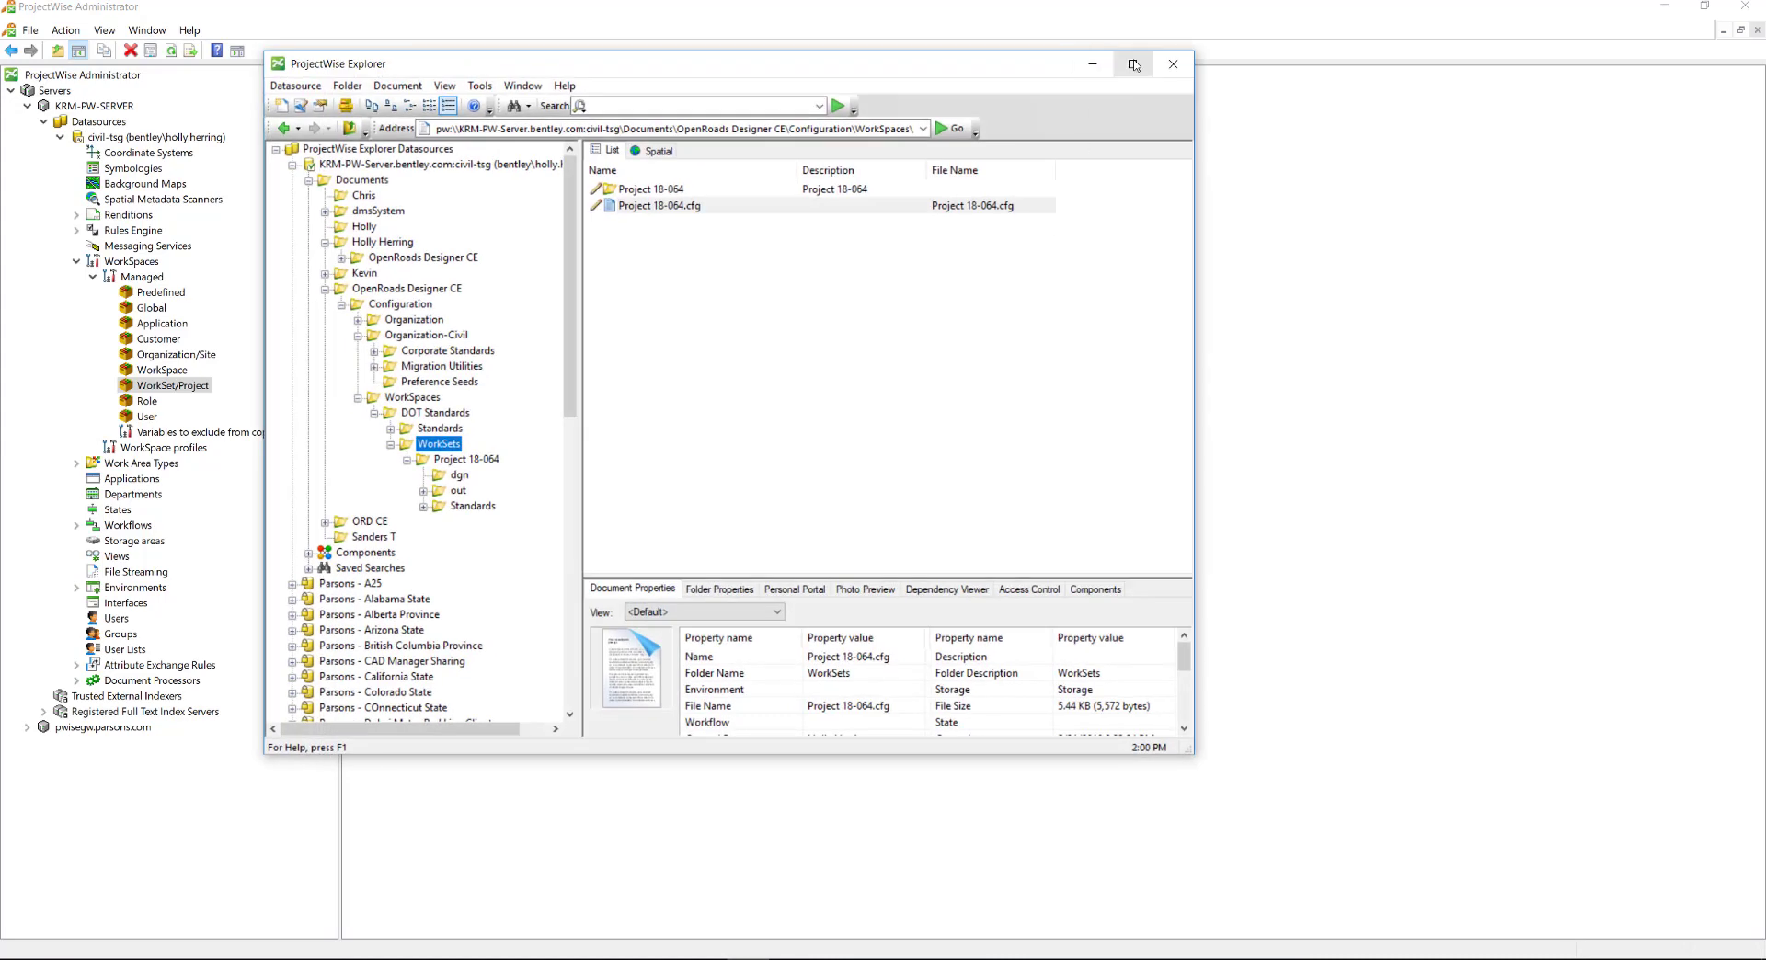
pyautogui.click(1134, 65)
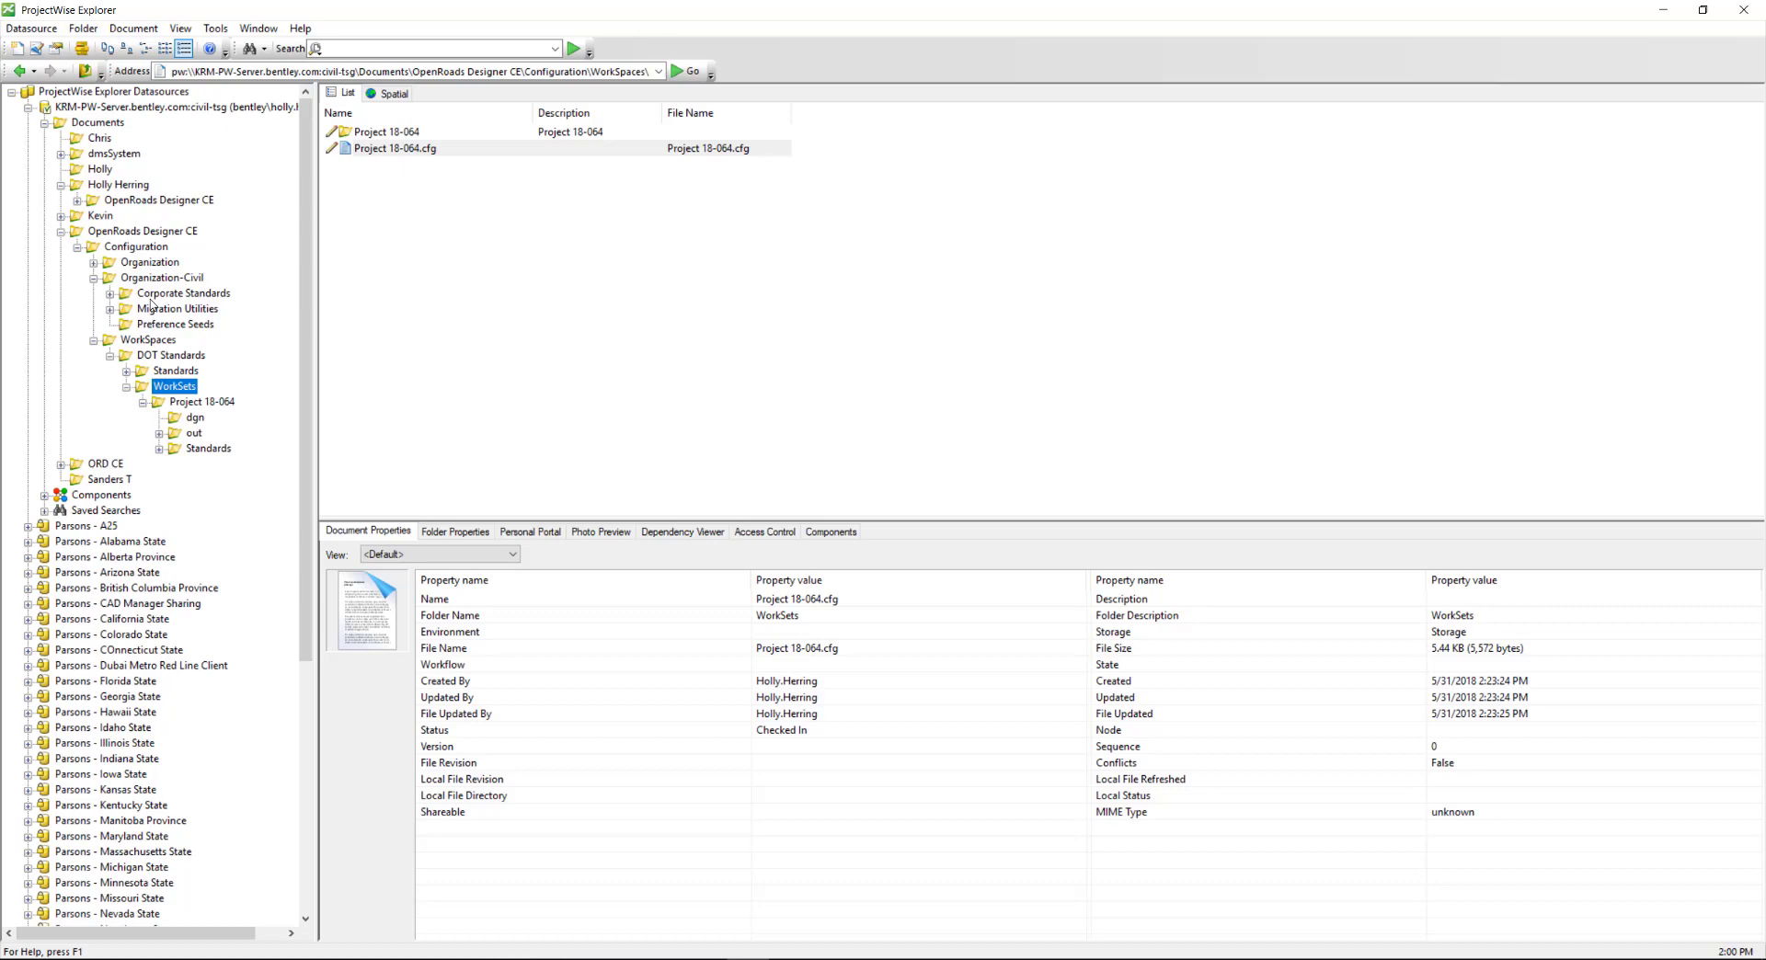
# - Open the Configuration folder's properties at the WorkSpace tab
pyautogui.click(129, 247)
pyautogui.rightClick(128, 246)
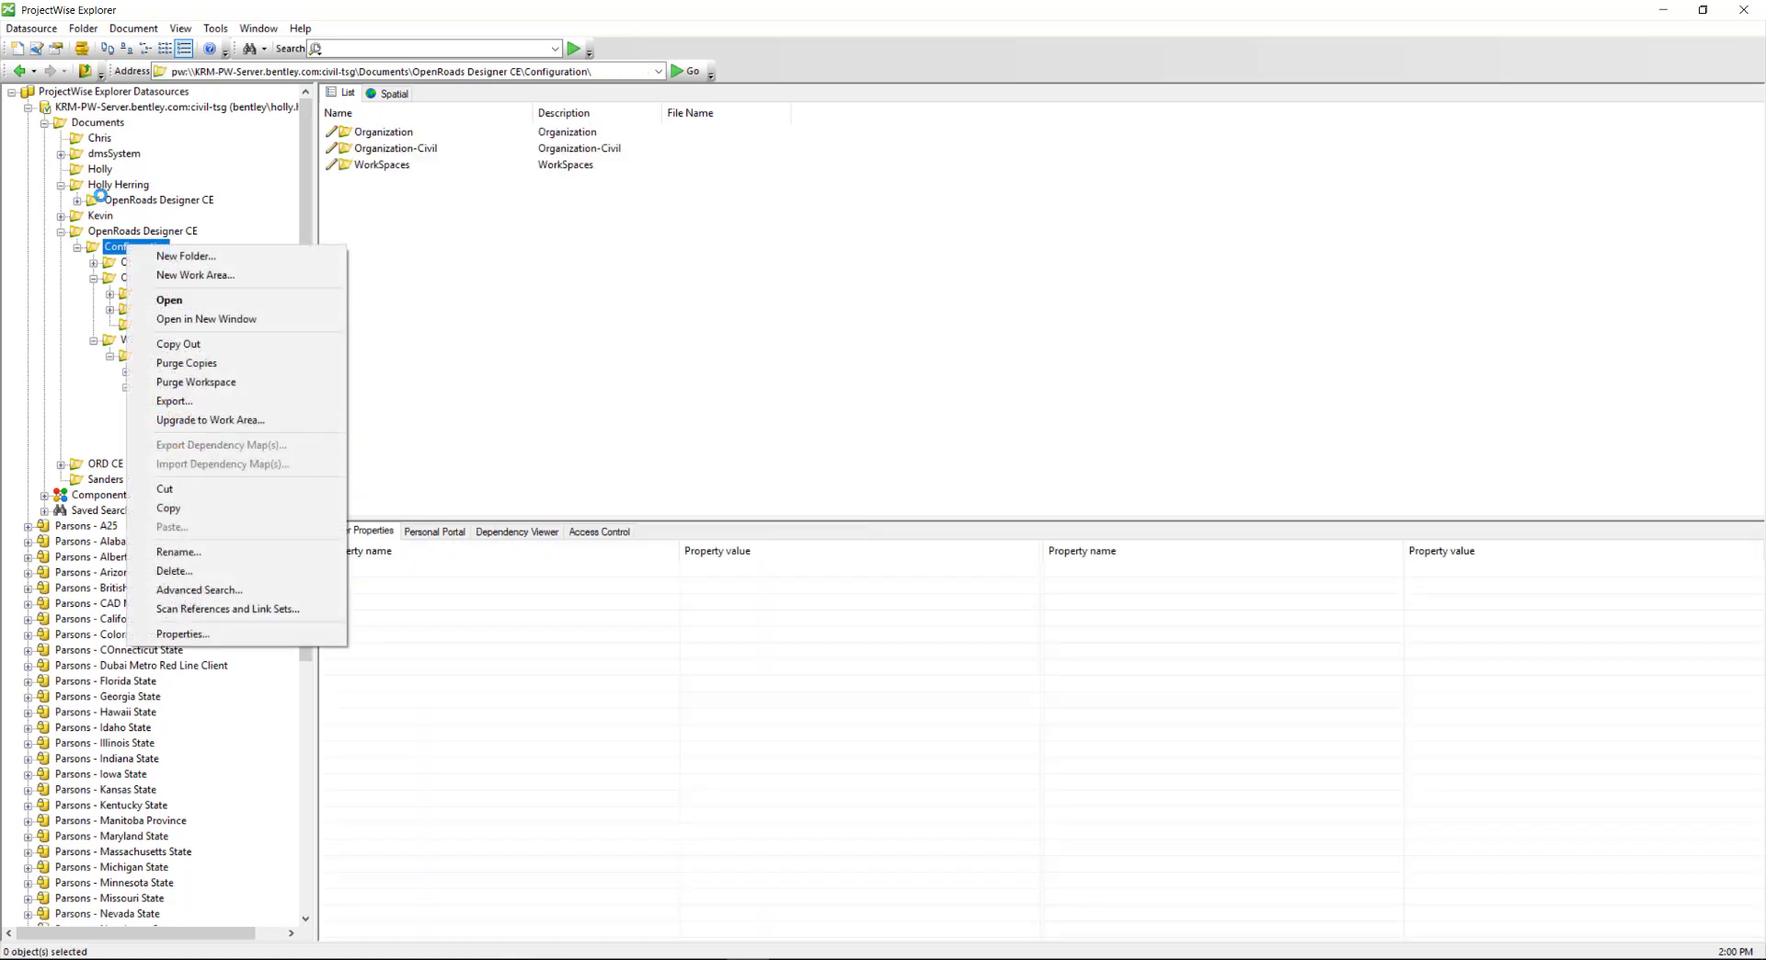
pyautogui.click(199, 633)
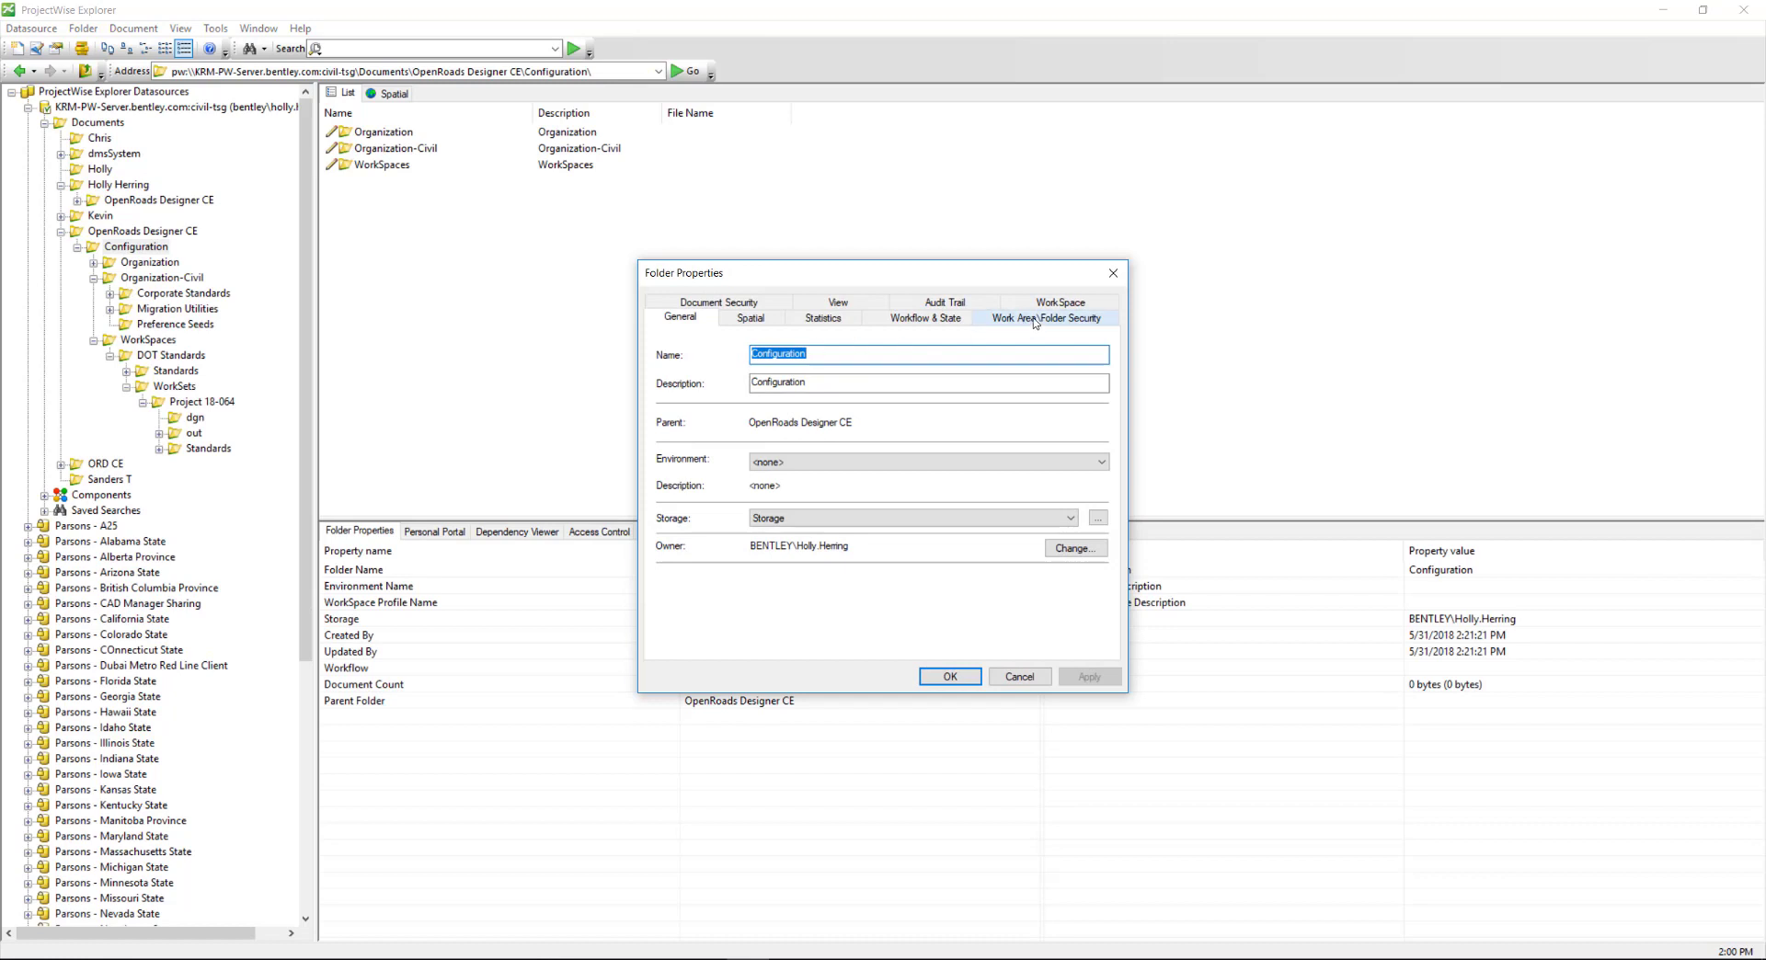
pyautogui.click(1060, 304)
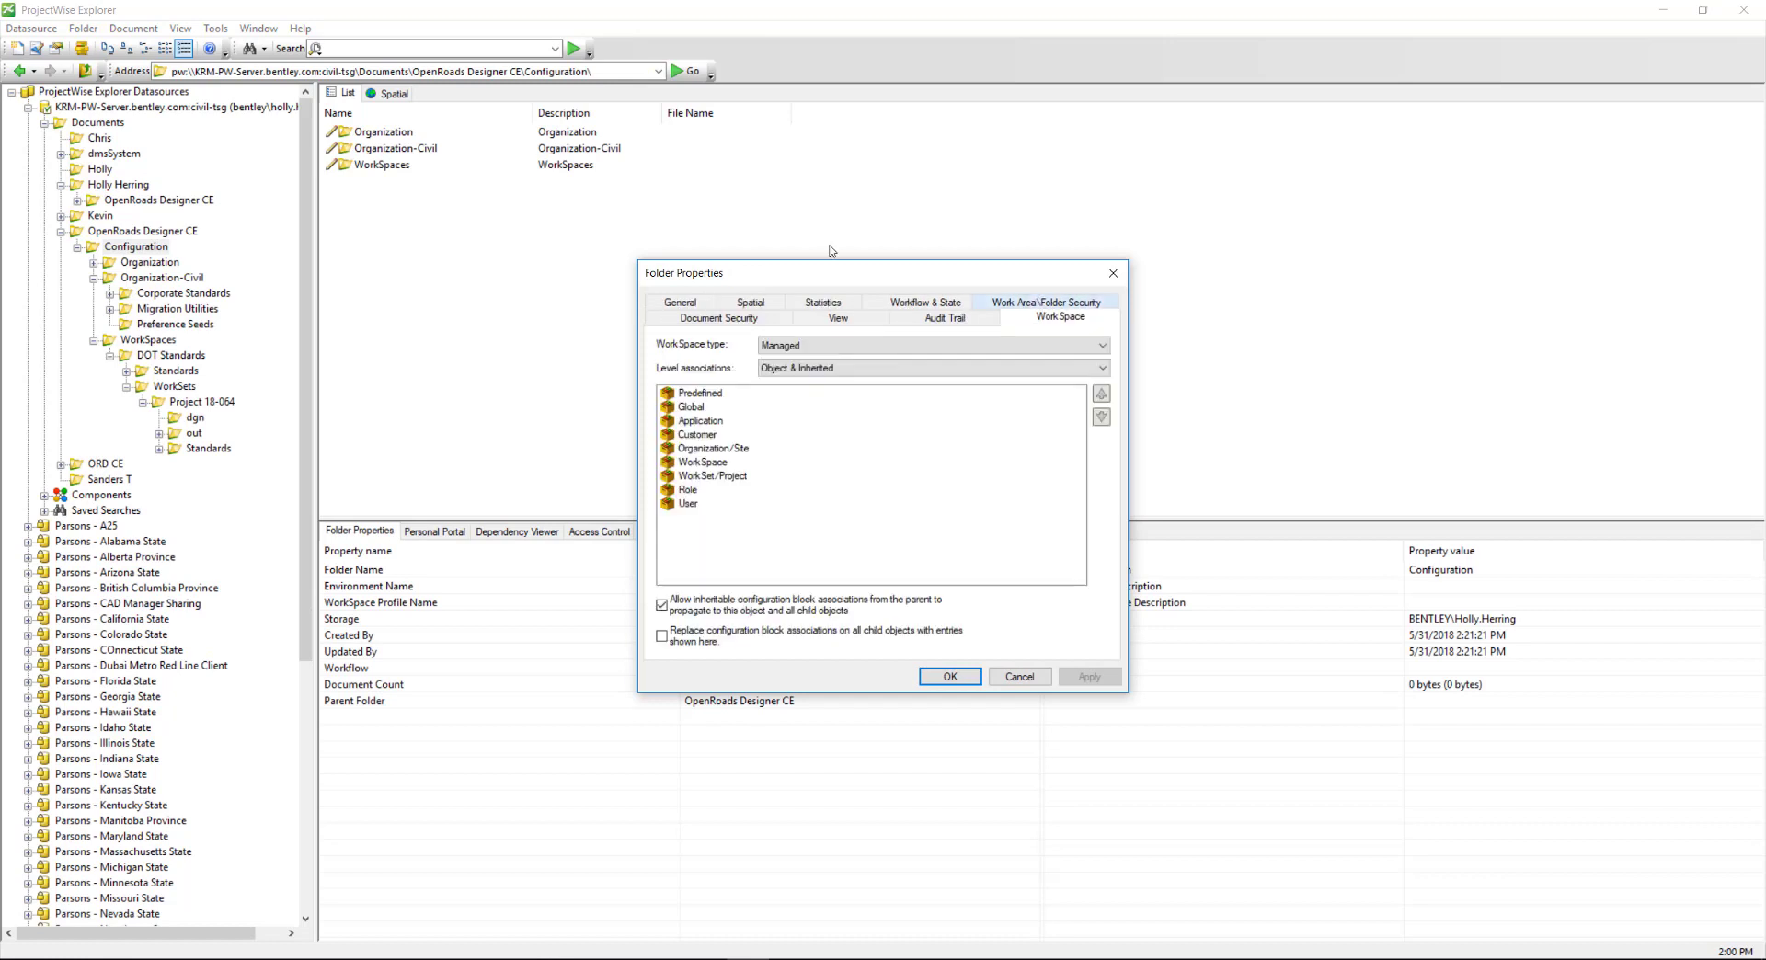
# - Attach ORD_CE_Configuration_Root at the Predefined level
pyautogui.doubleClick(699, 394)
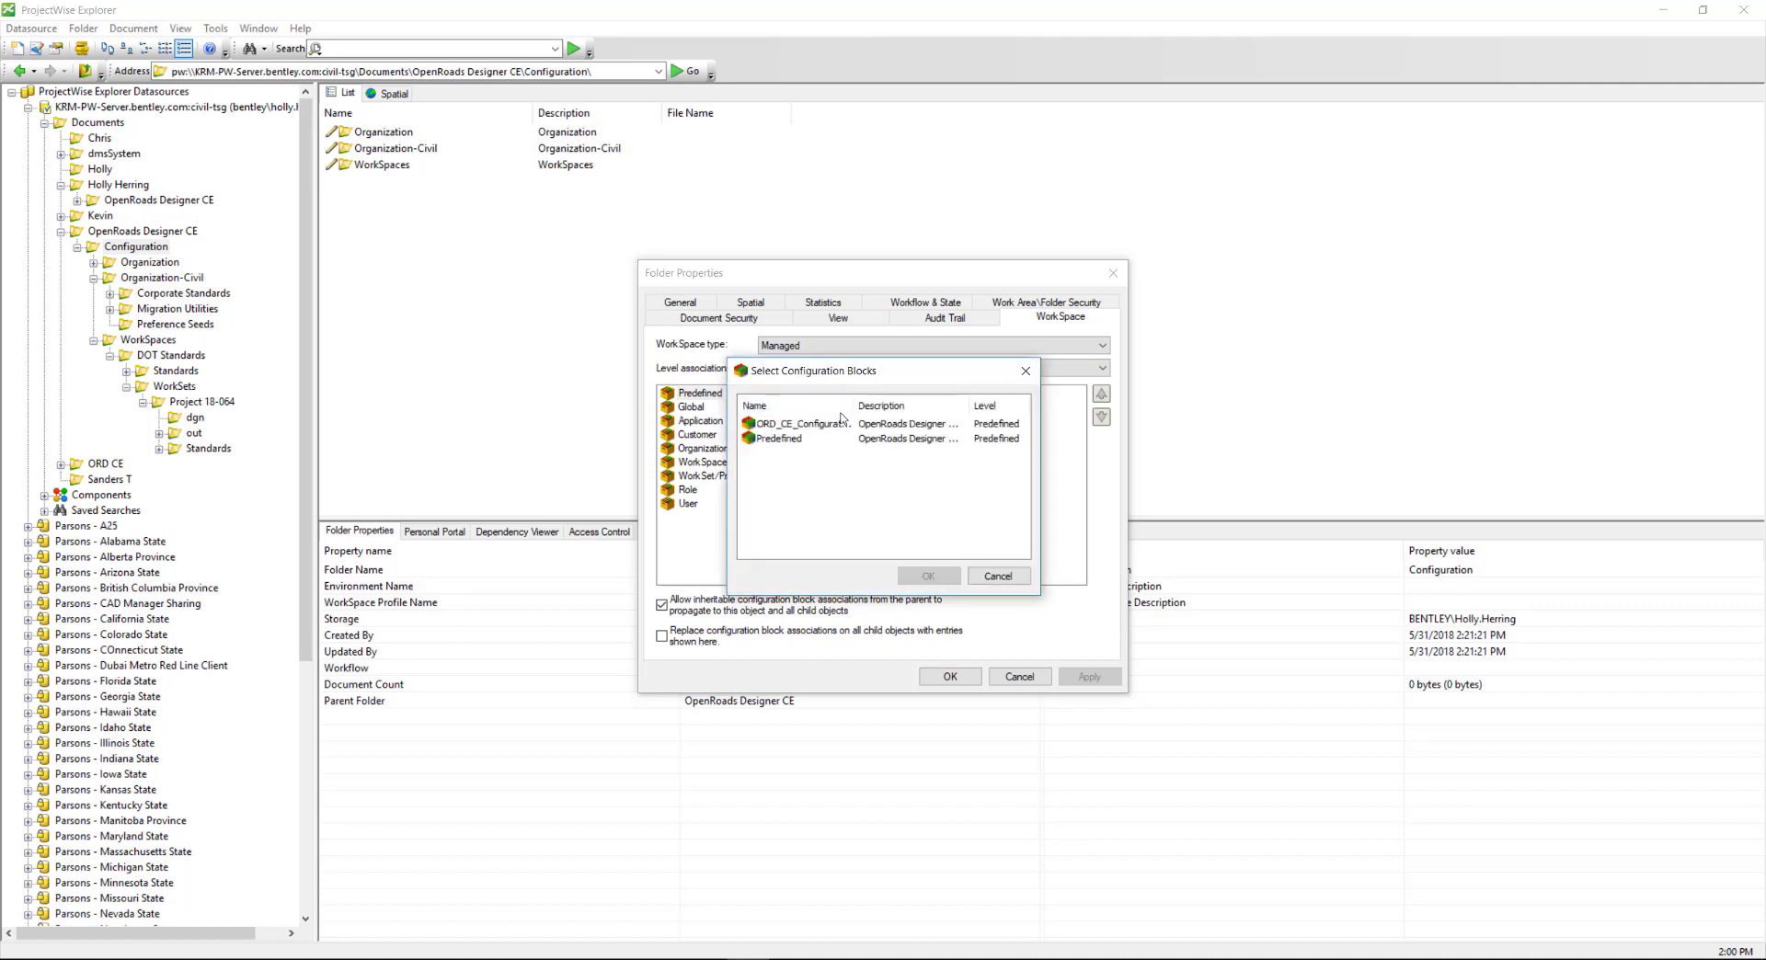
pyautogui.doubleClick(853, 406)
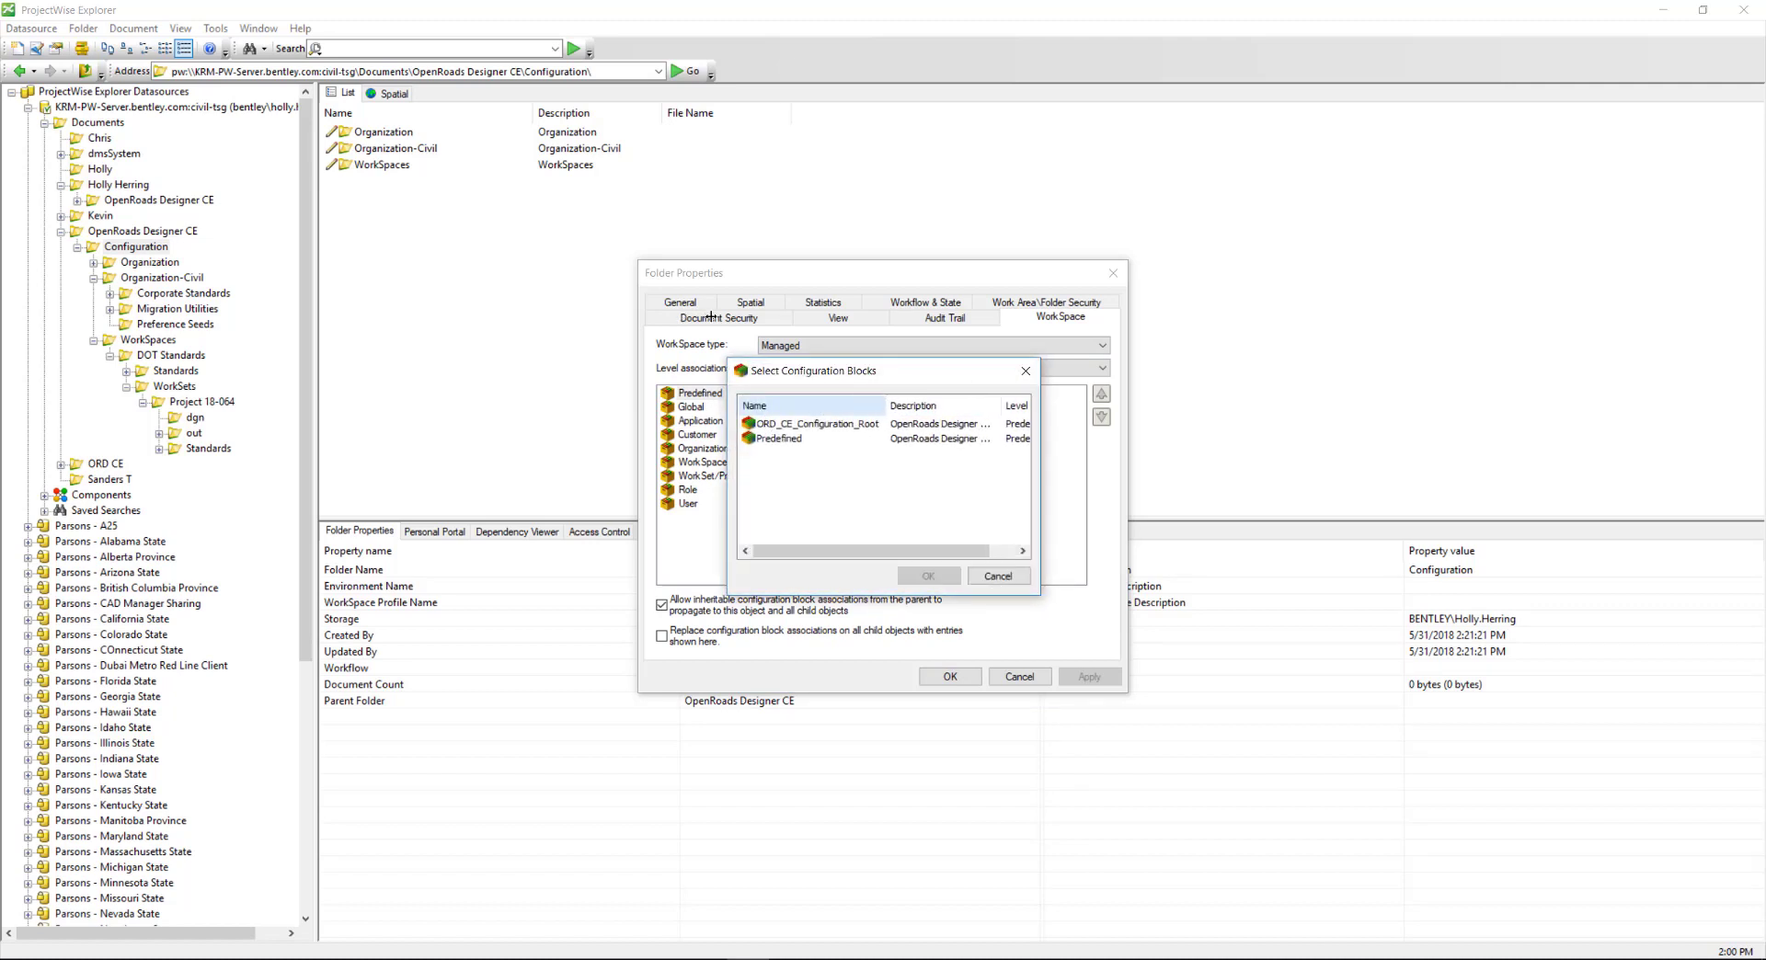
pyautogui.click(846, 425)
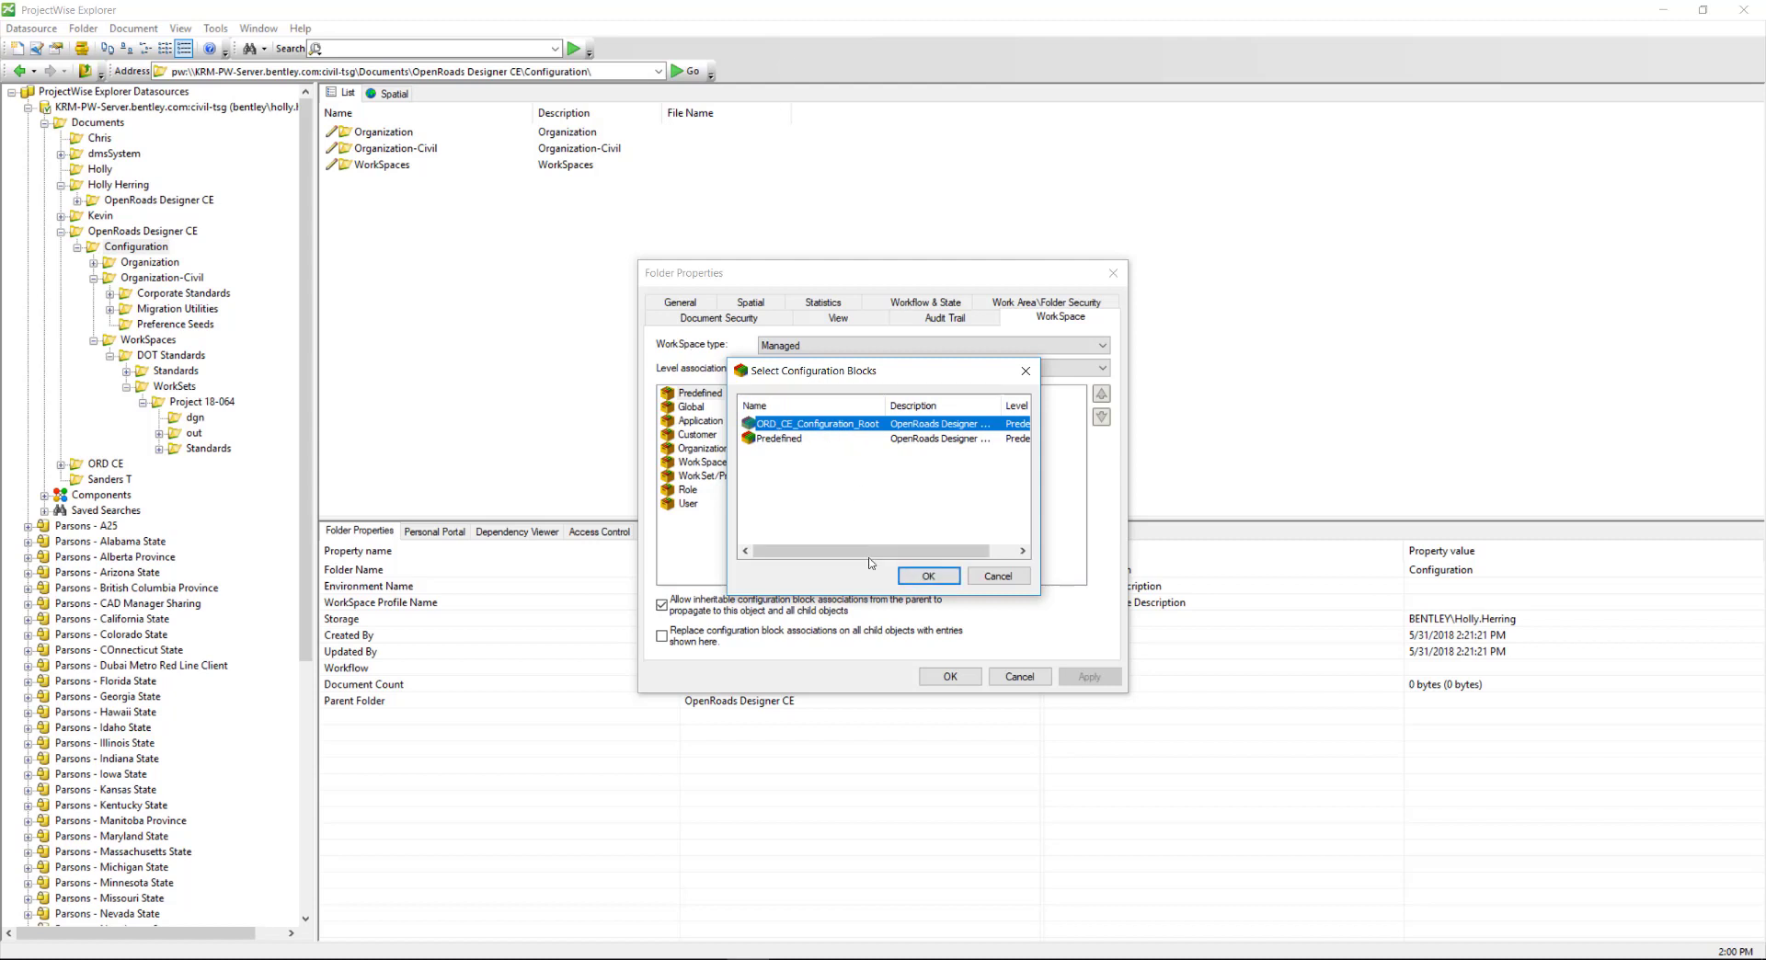
pyautogui.click(915, 579)
# - Add ORD_Global_Config_Variables and standards at the Global level and save the properties
pyautogui.doubleClick(698, 423)
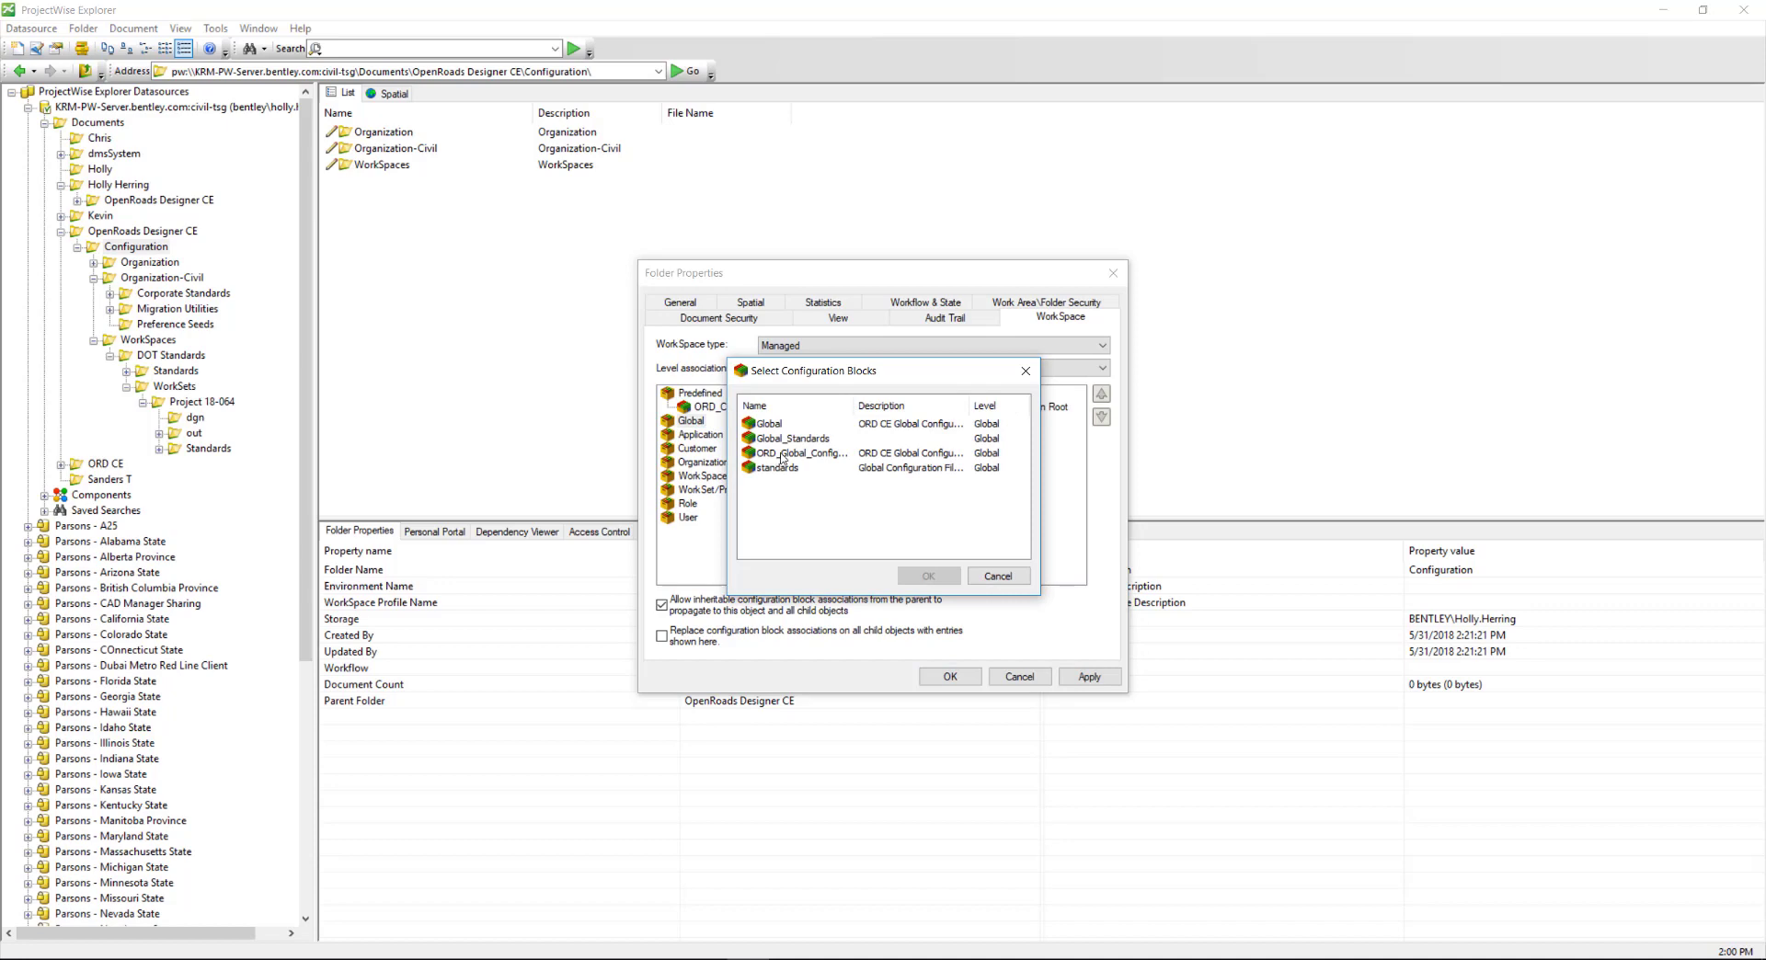
pyautogui.doubleClick(781, 454)
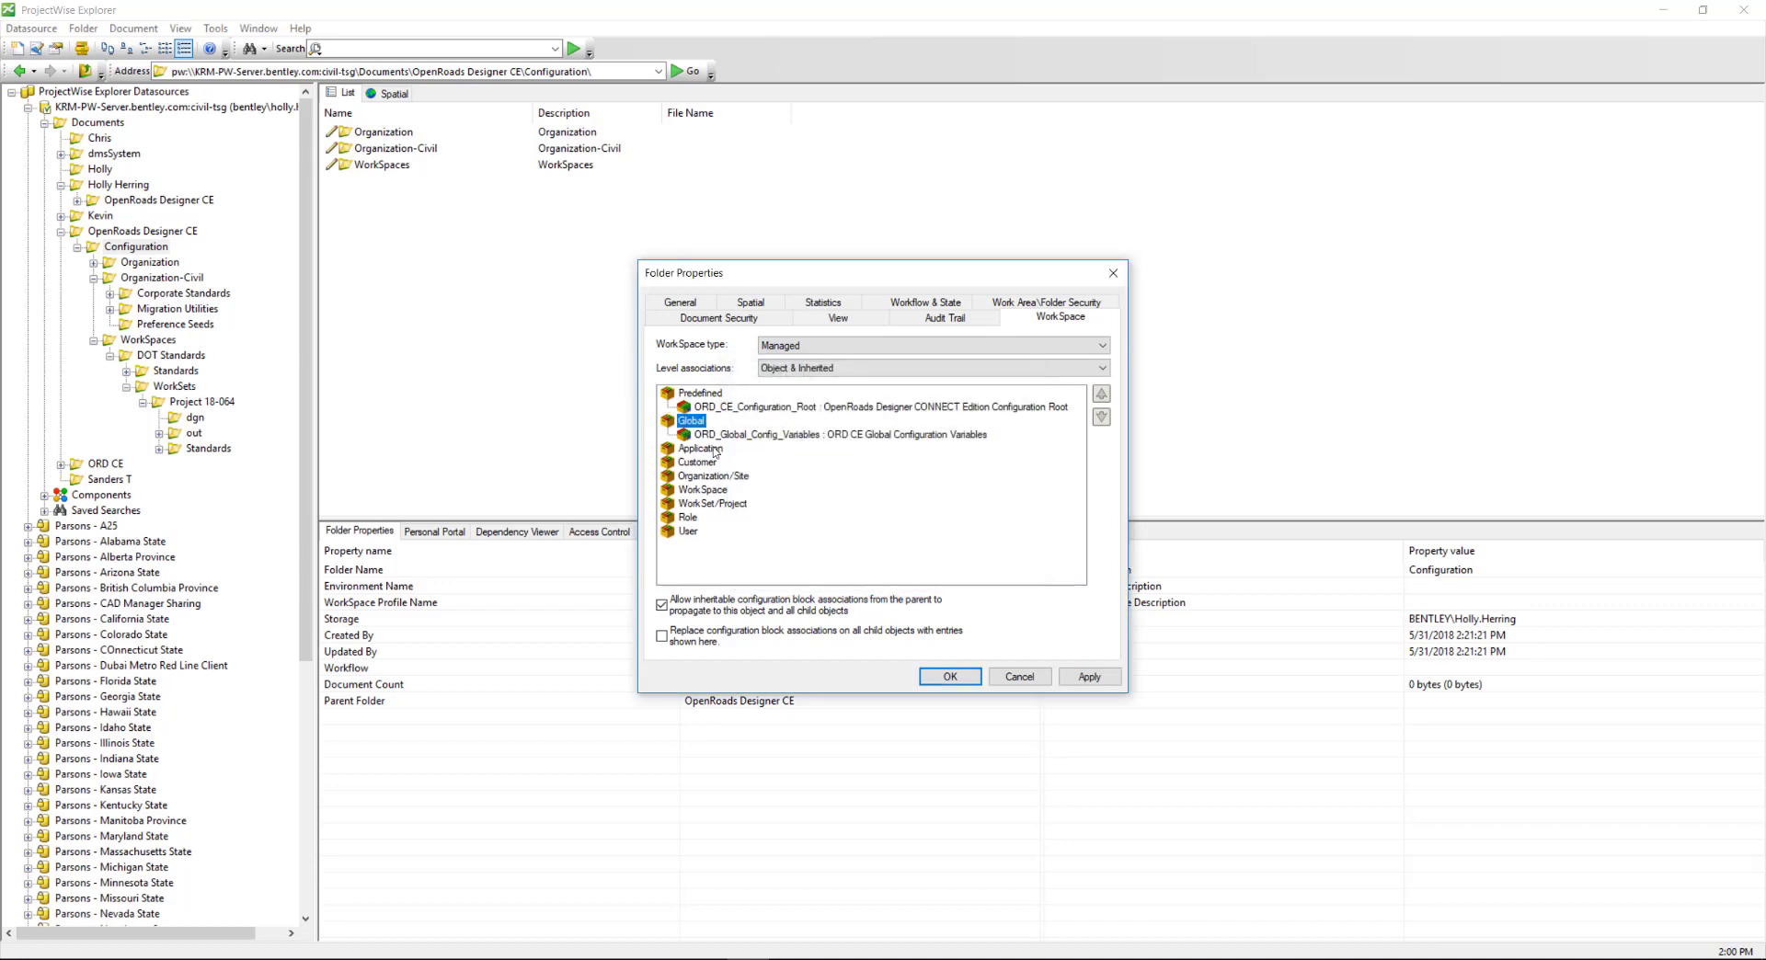
pyautogui.doubleClick(691, 421)
pyautogui.doubleClick(768, 453)
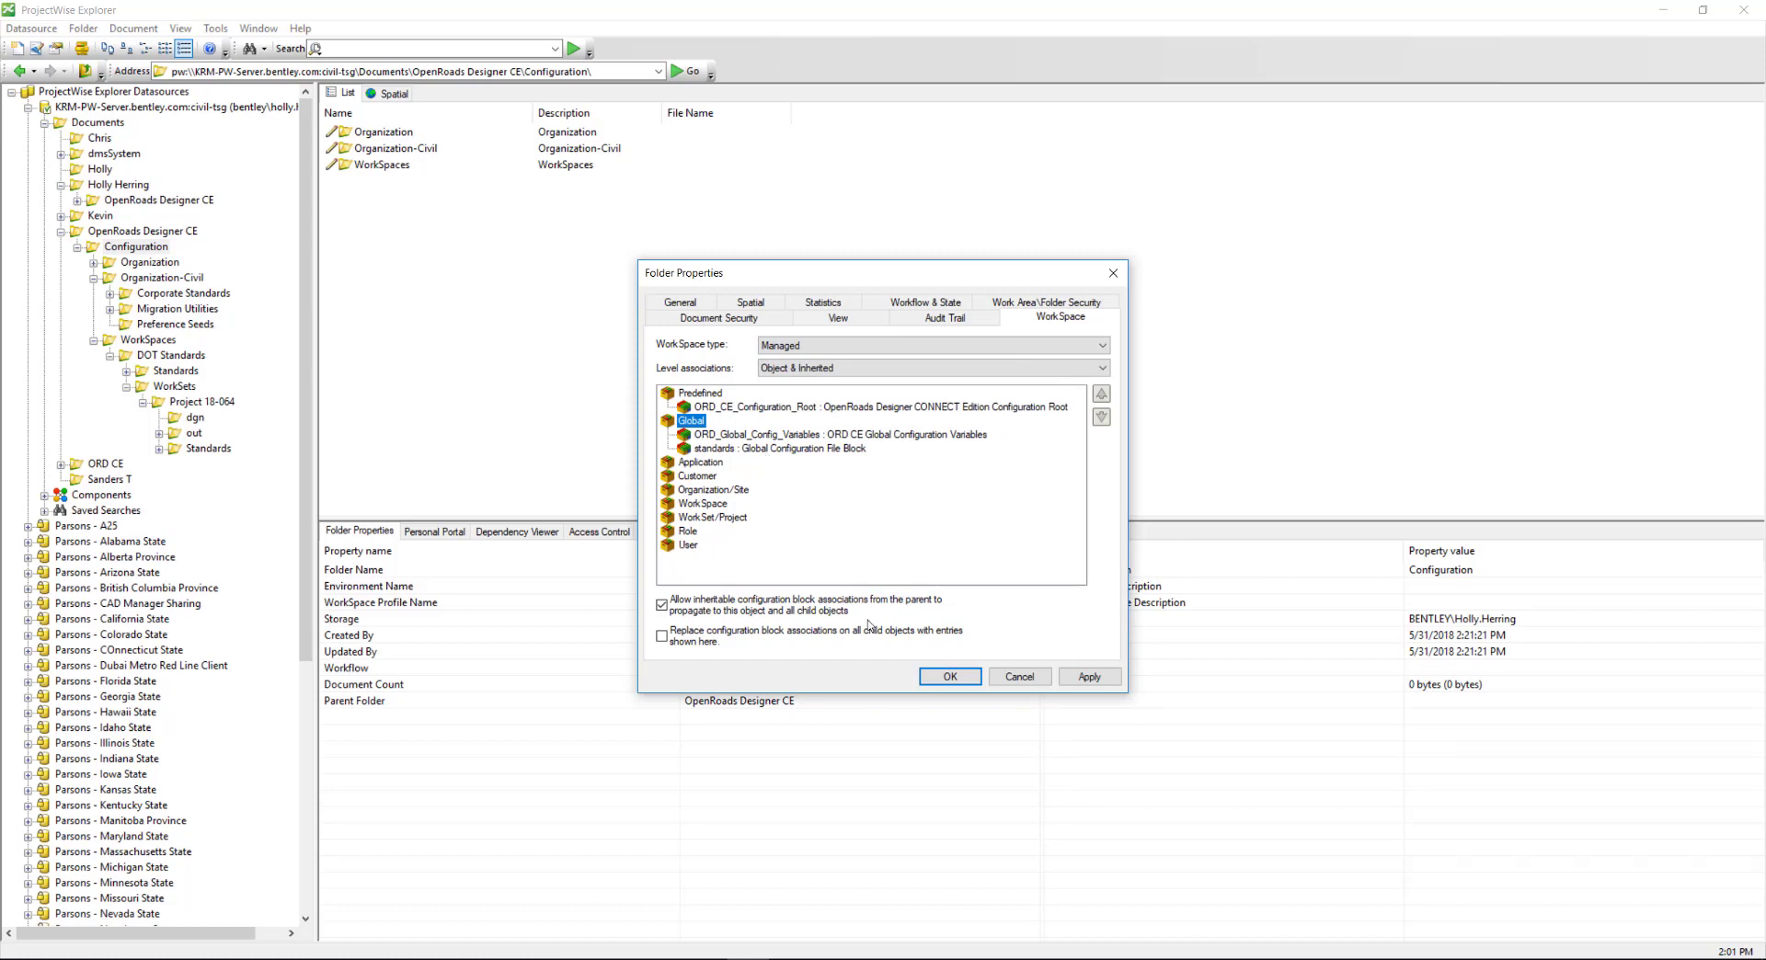
pyautogui.click(957, 680)
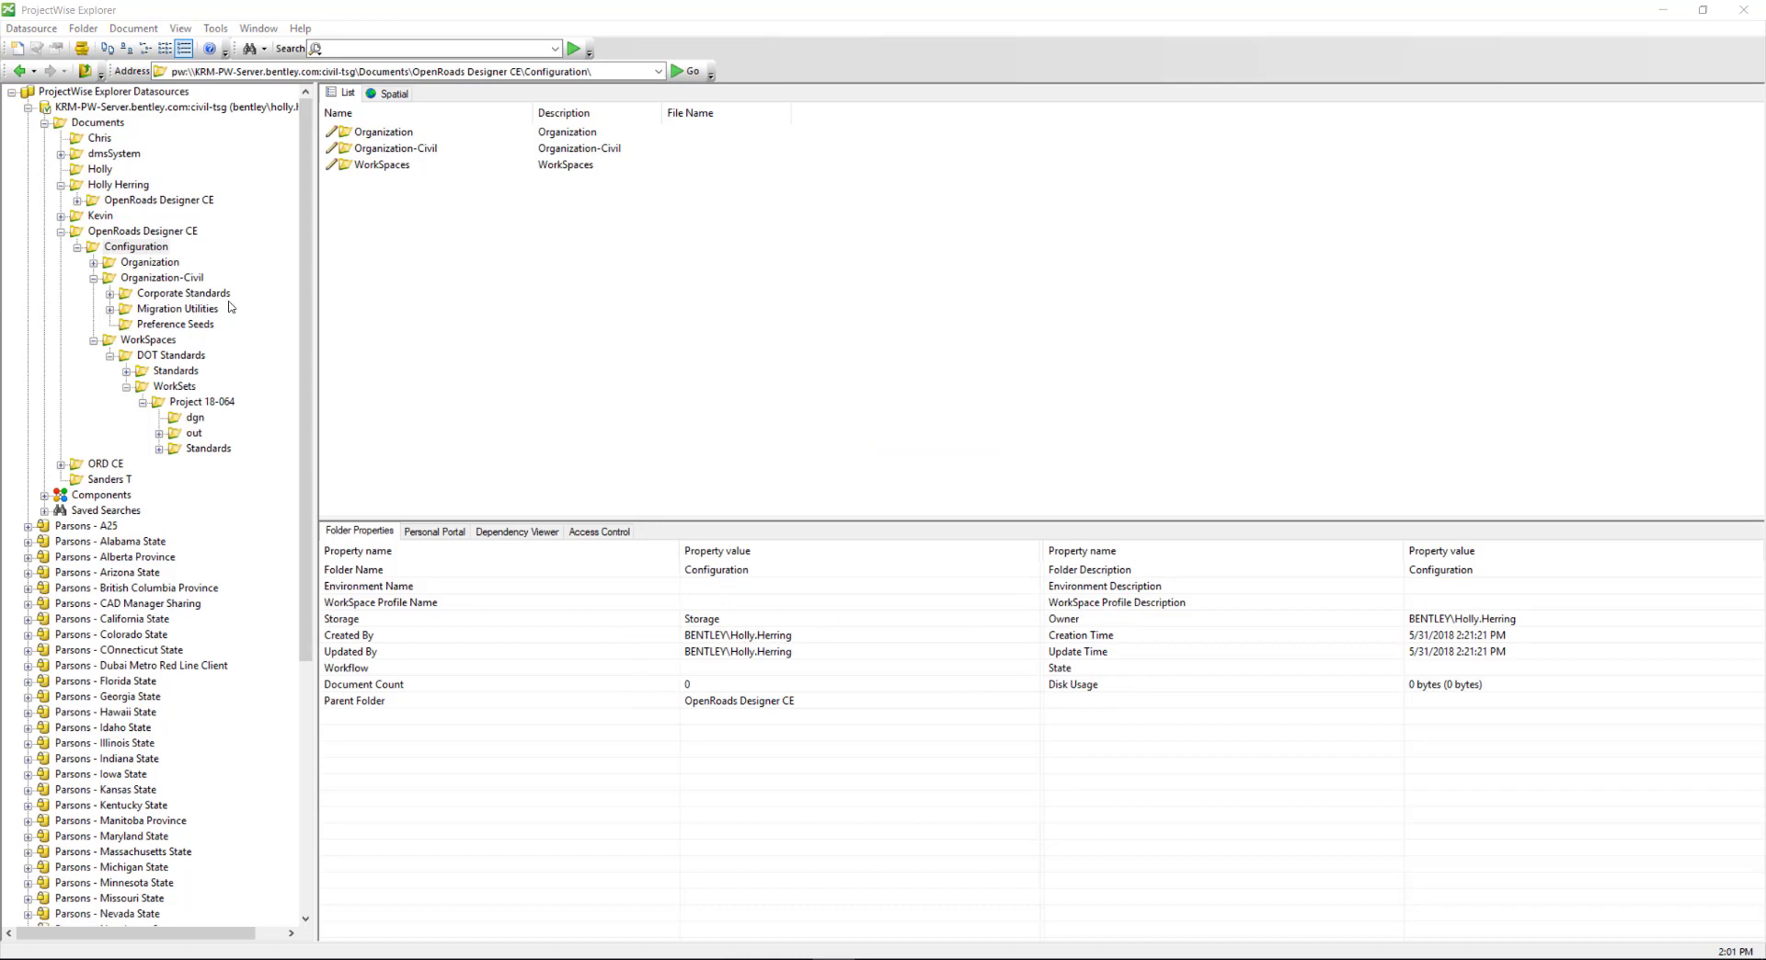
# - In the WorkSpaces folder's WorkSpace properties, add Corporate Standards at Organization/Site and confirm
pyautogui.click(147, 340)
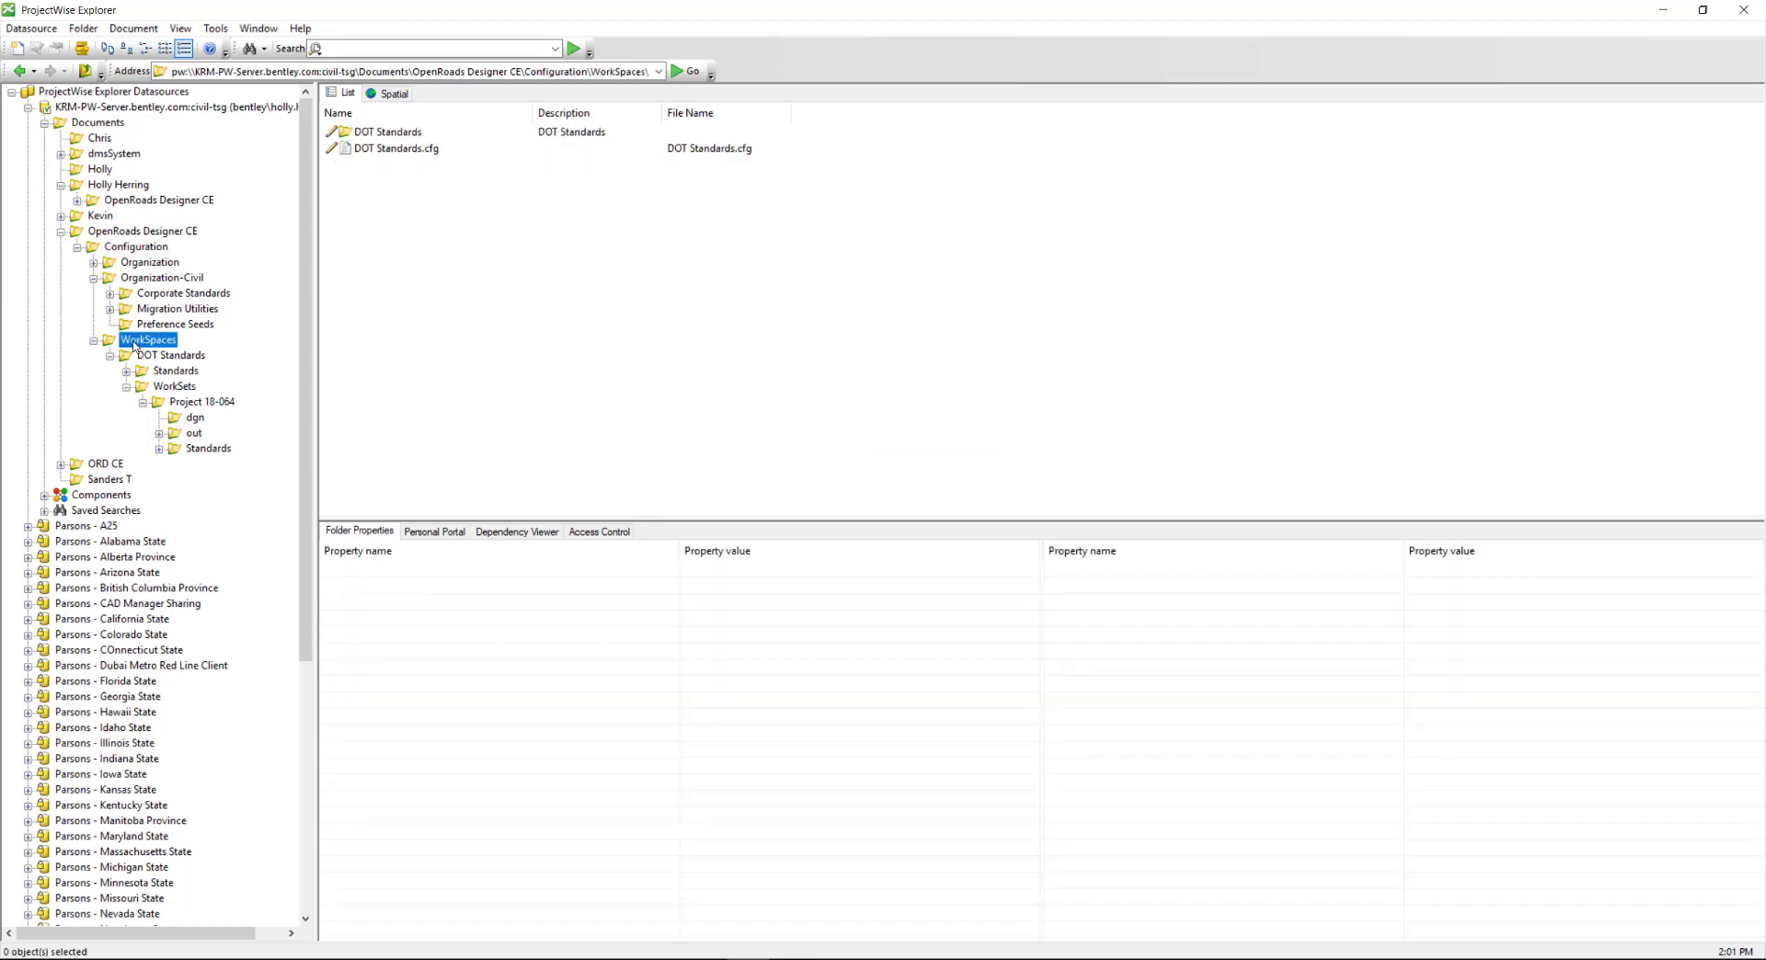
pyautogui.rightClick(137, 339)
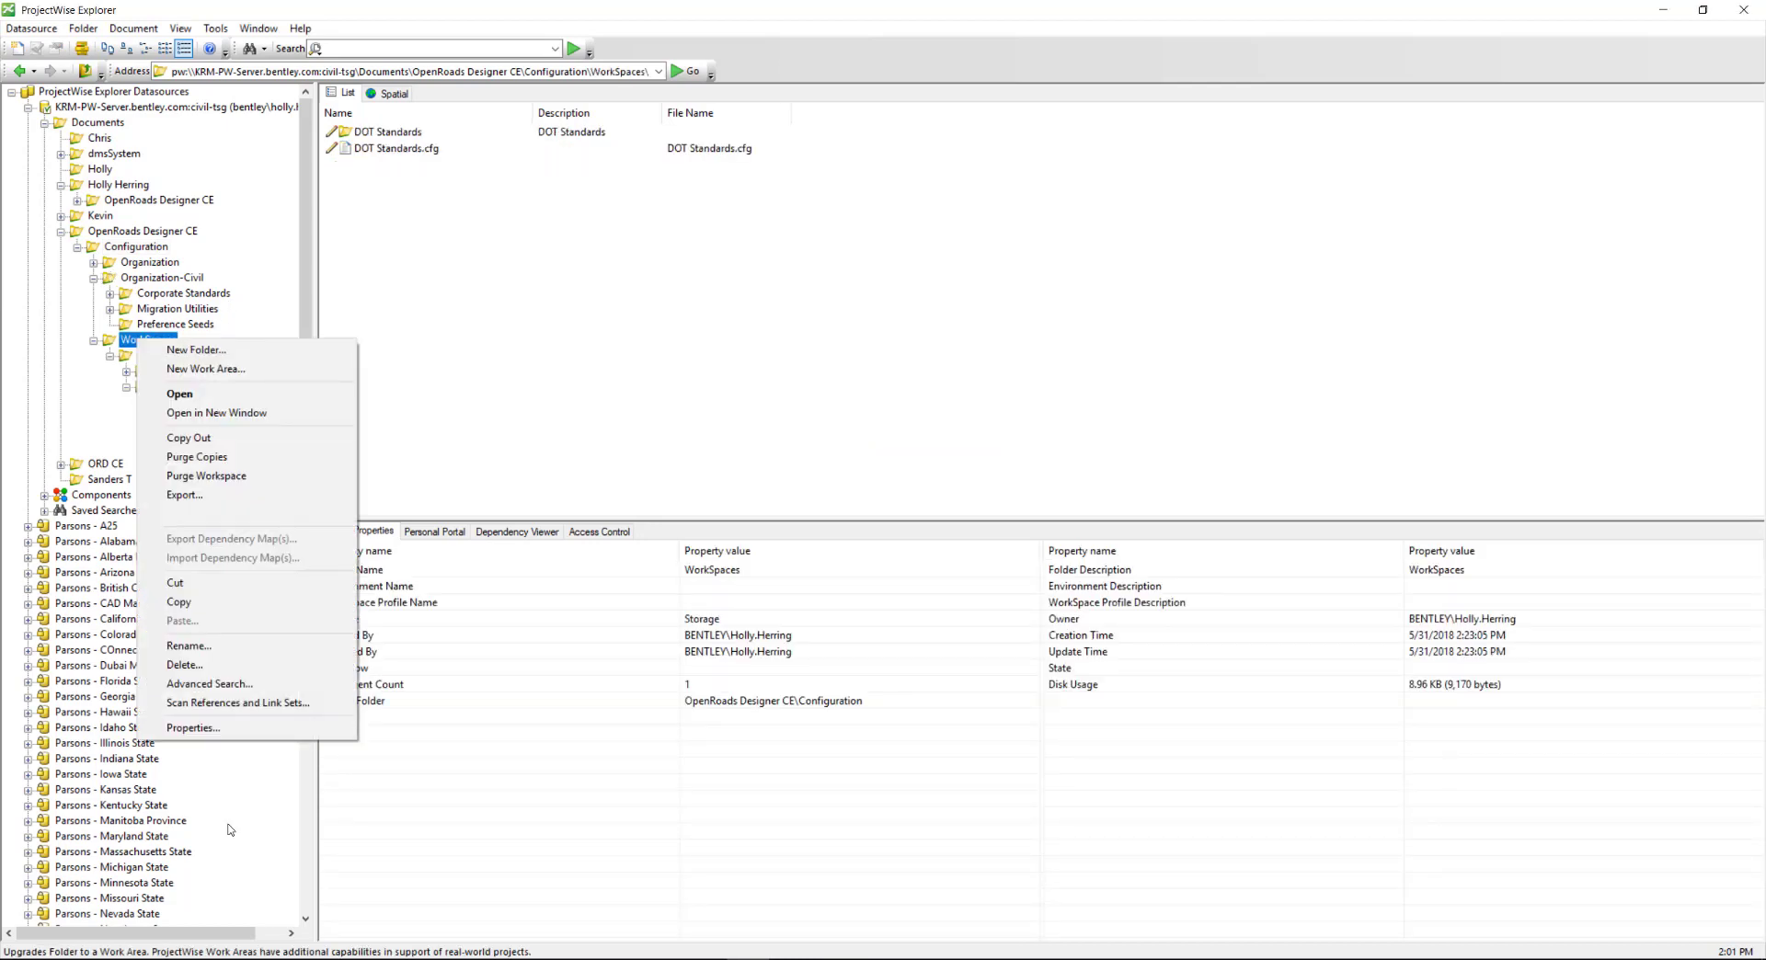
pyautogui.click(223, 732)
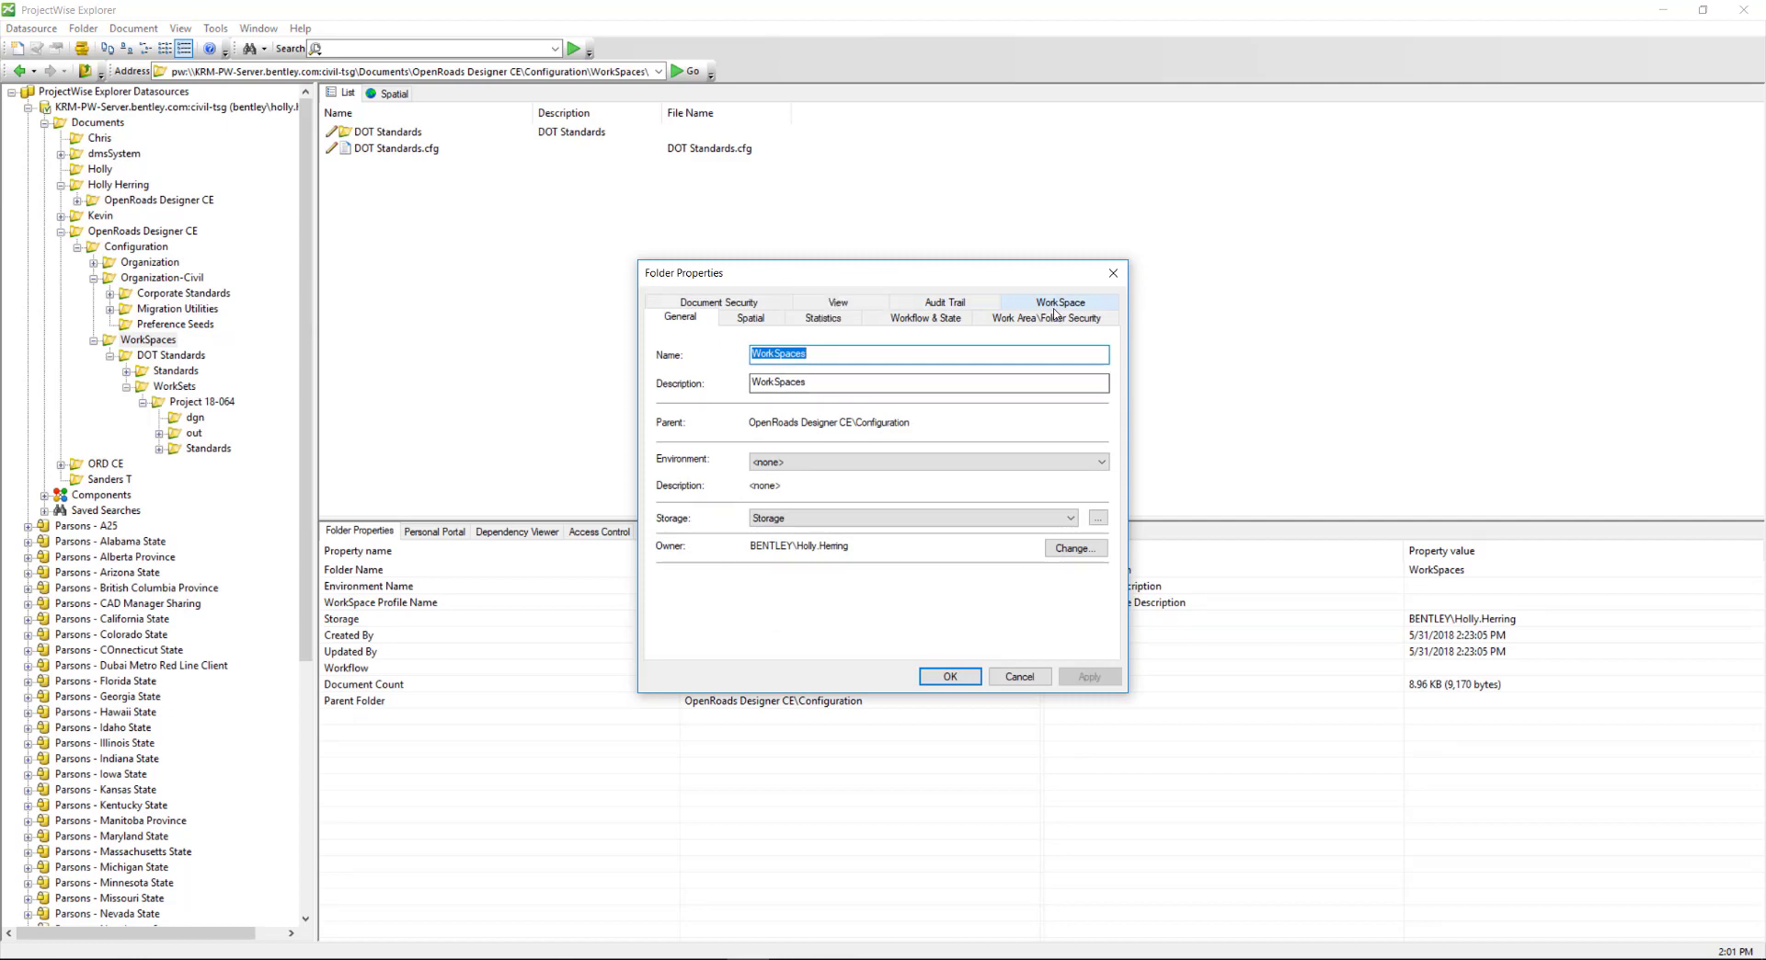
pyautogui.click(1062, 302)
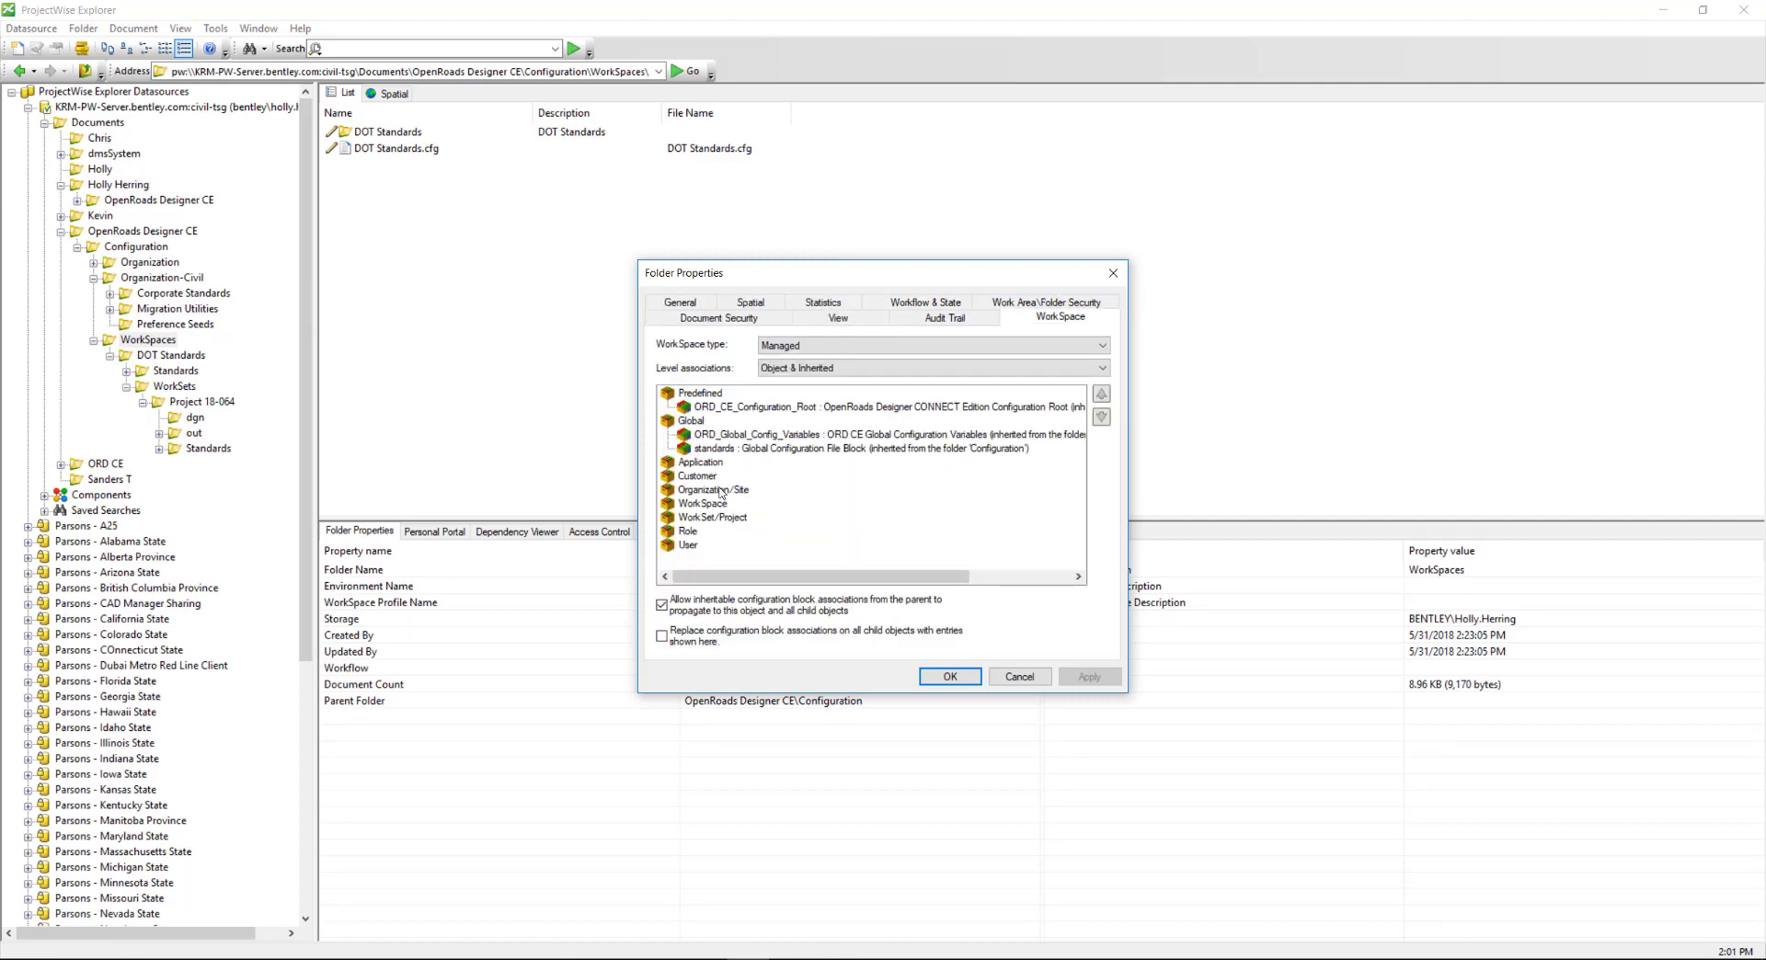
pyautogui.doubleClick(721, 493)
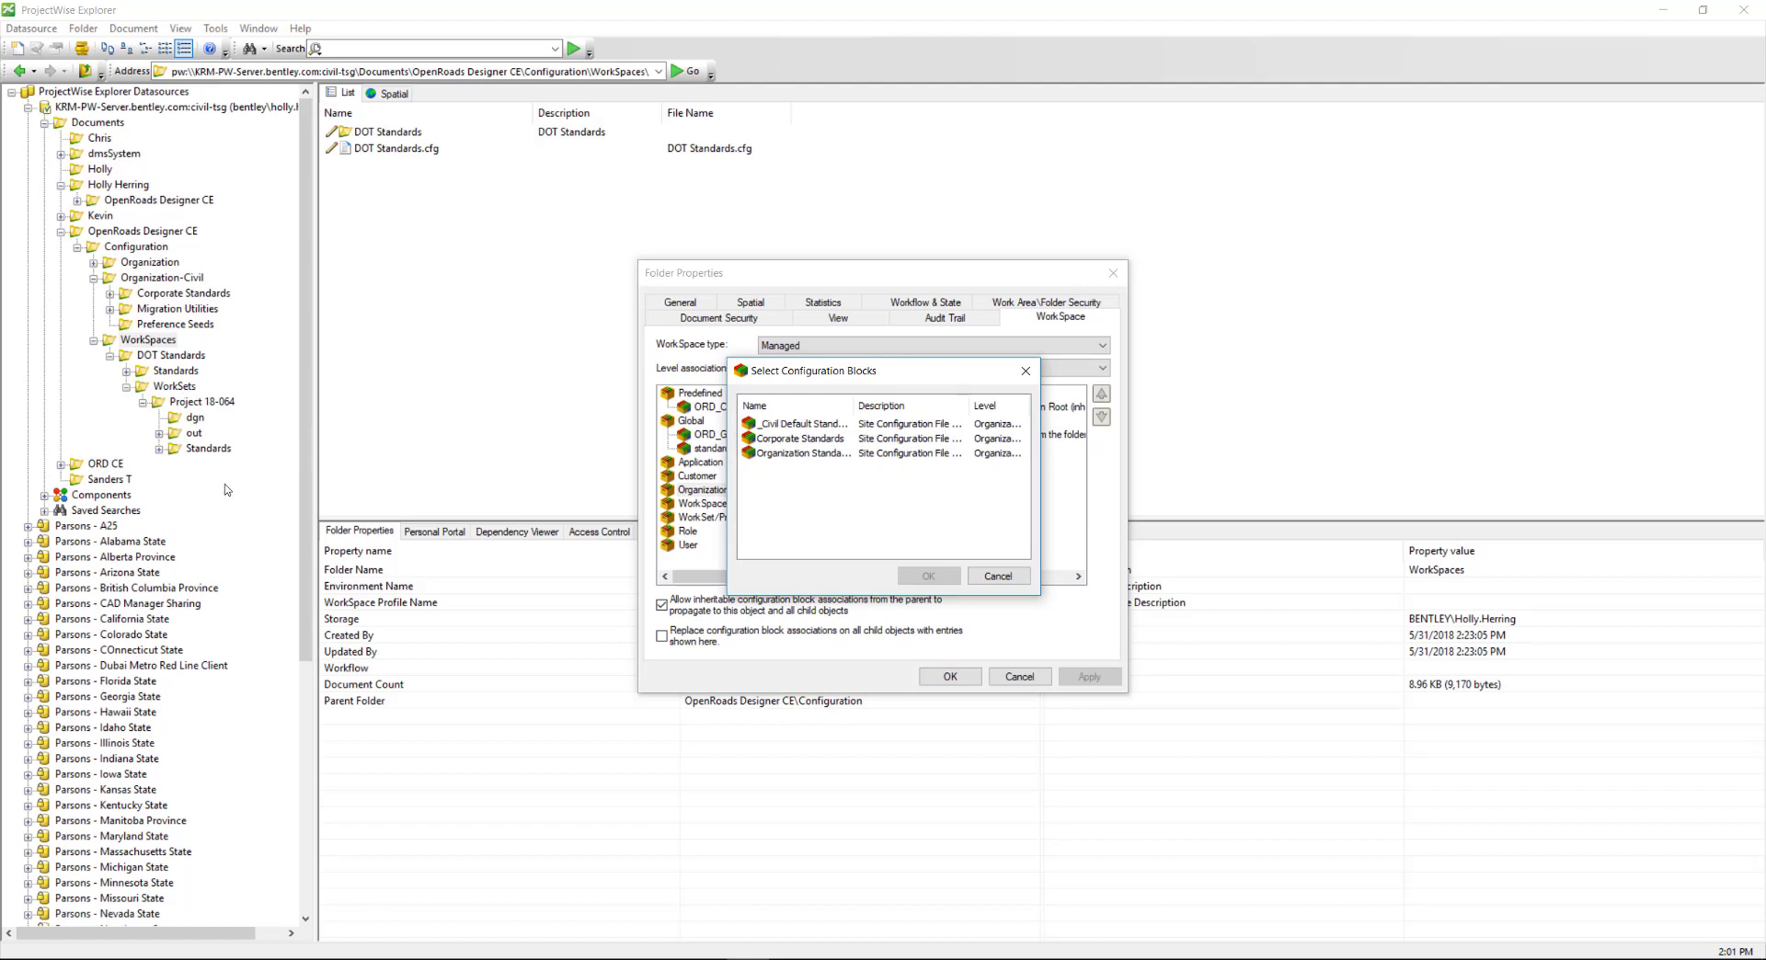
pyautogui.doubleClick(802, 439)
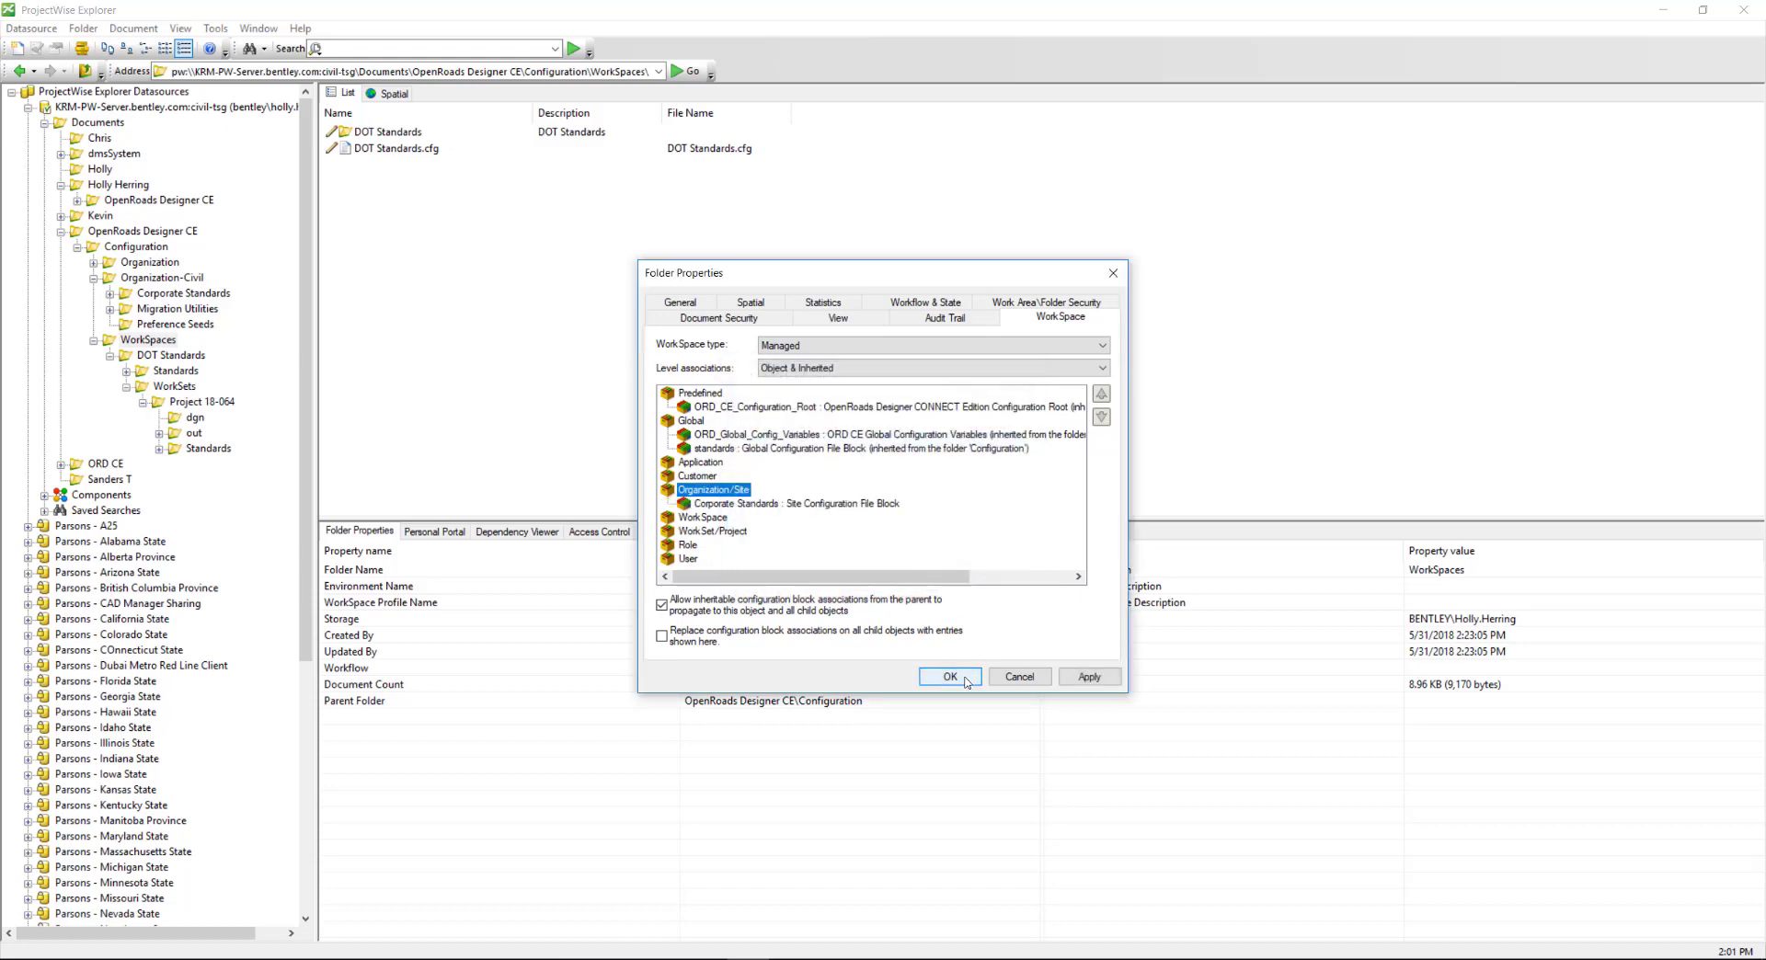
pyautogui.click(950, 678)
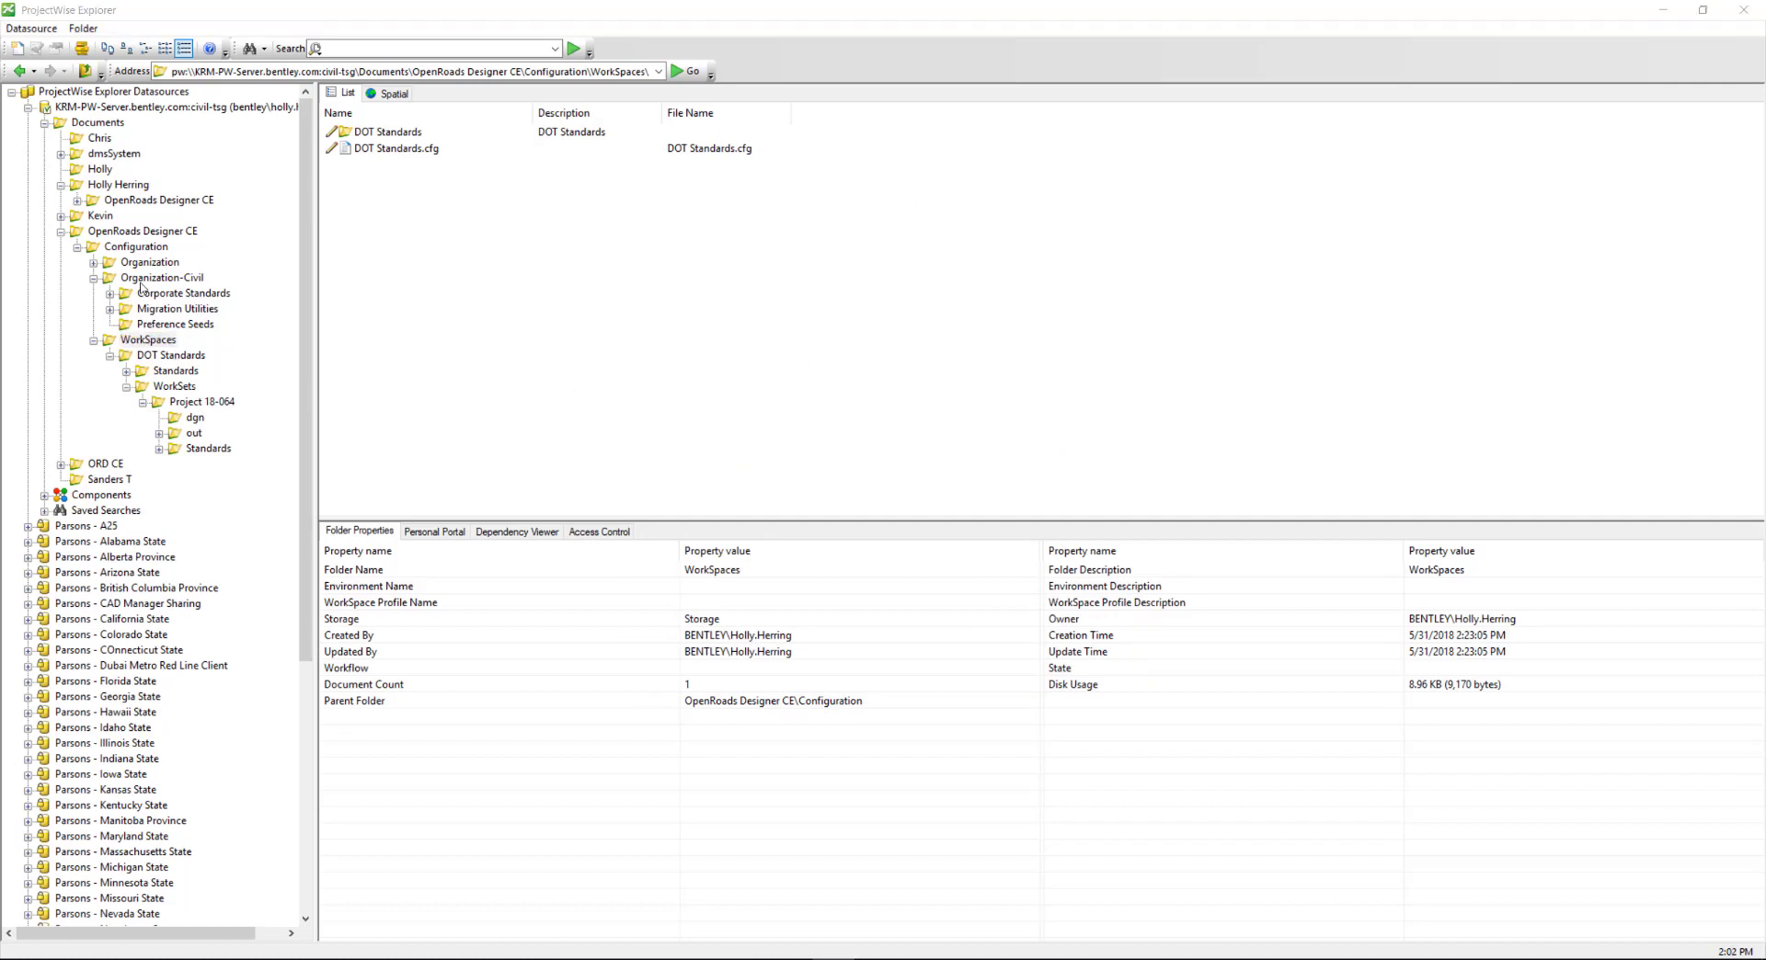
# - Open the DOT Standards folder's properties at the WorkSpace tab
pyautogui.click(184, 356)
pyautogui.rightClick(190, 361)
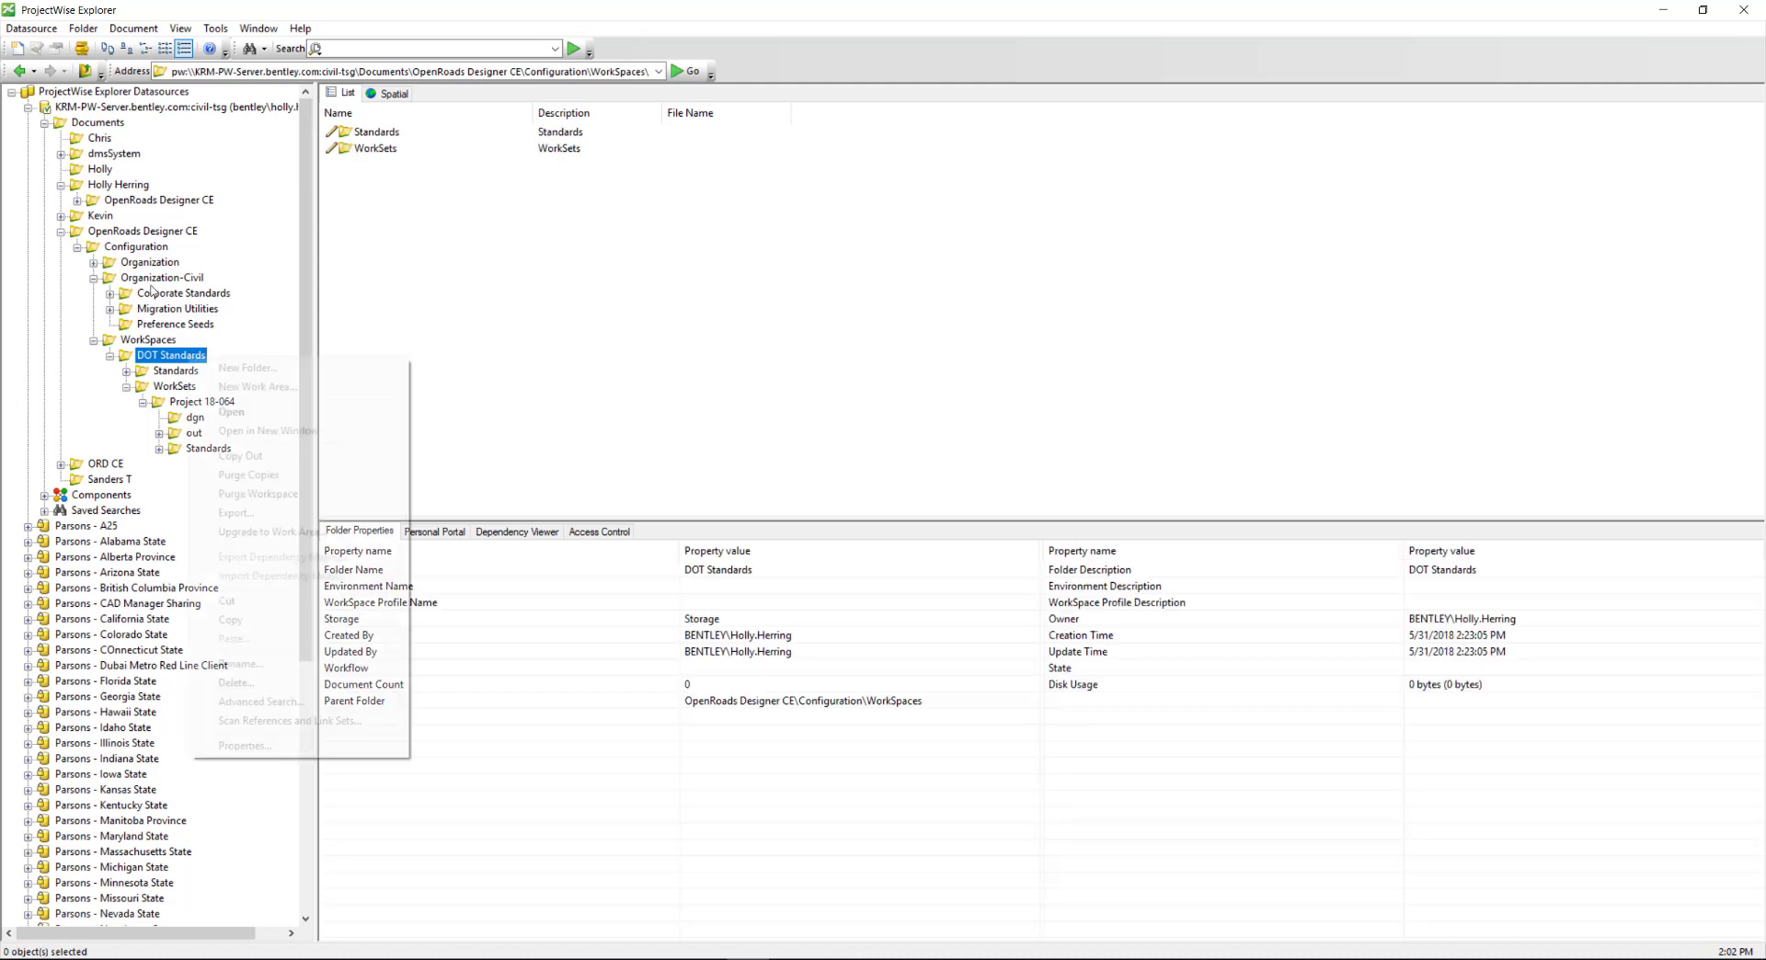
pyautogui.click(282, 745)
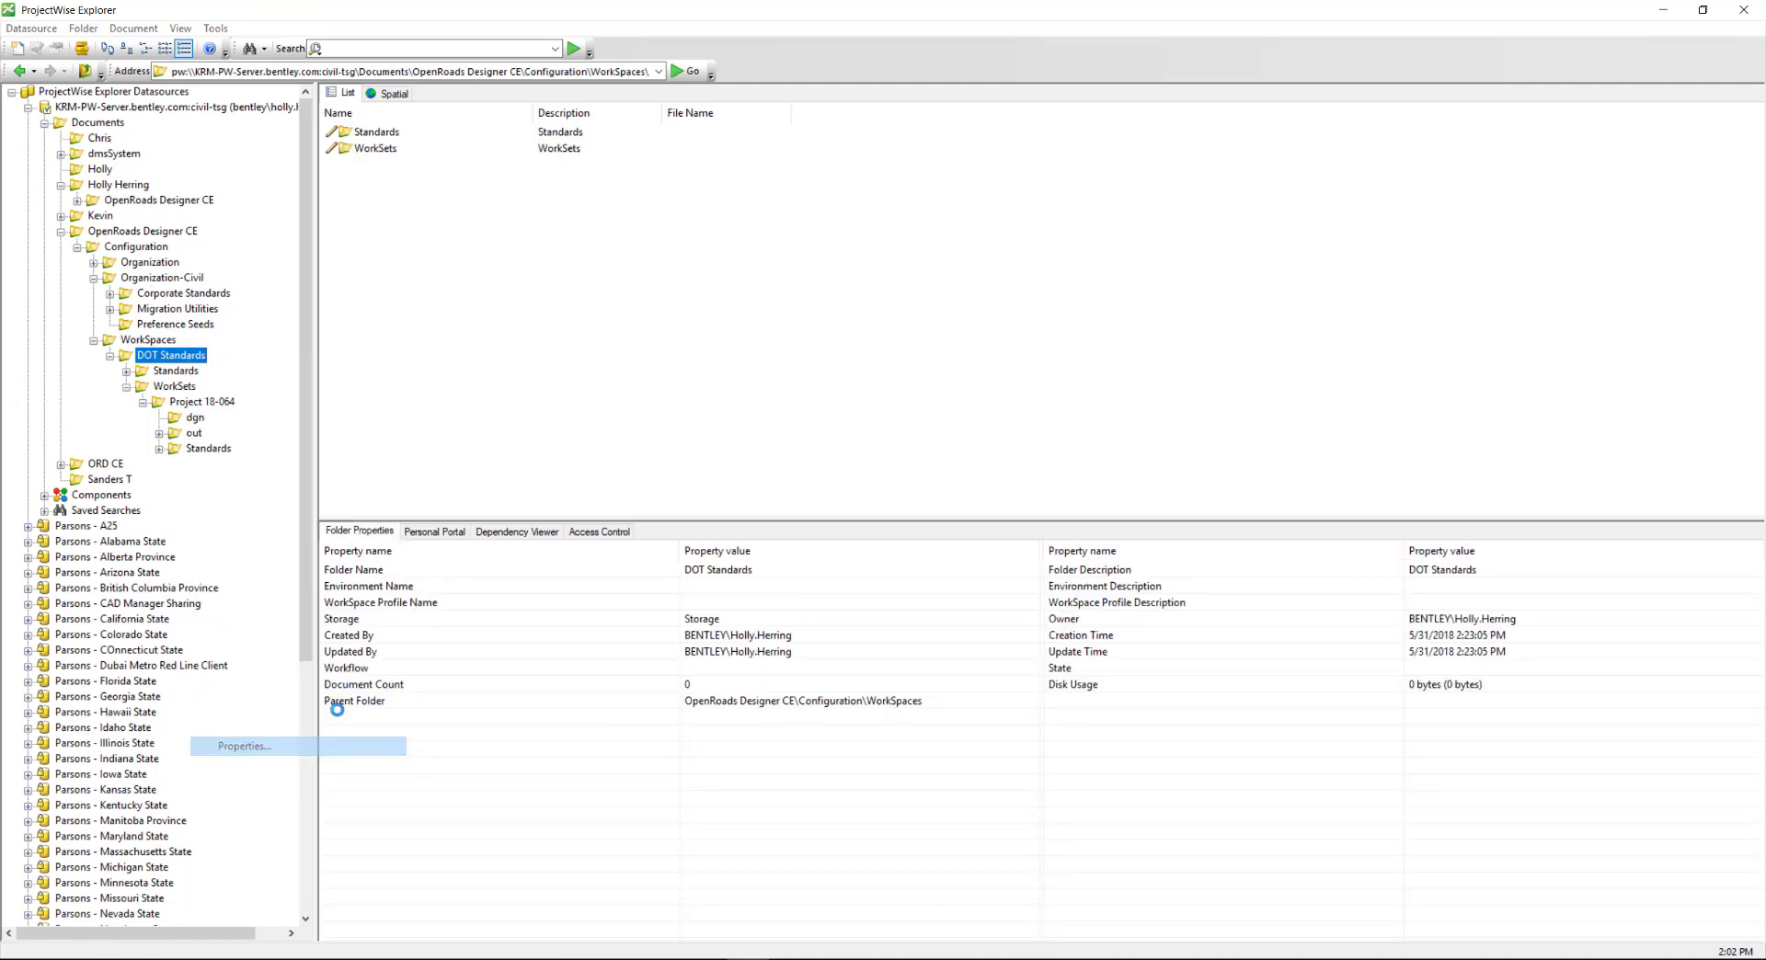
pyautogui.click(1023, 306)
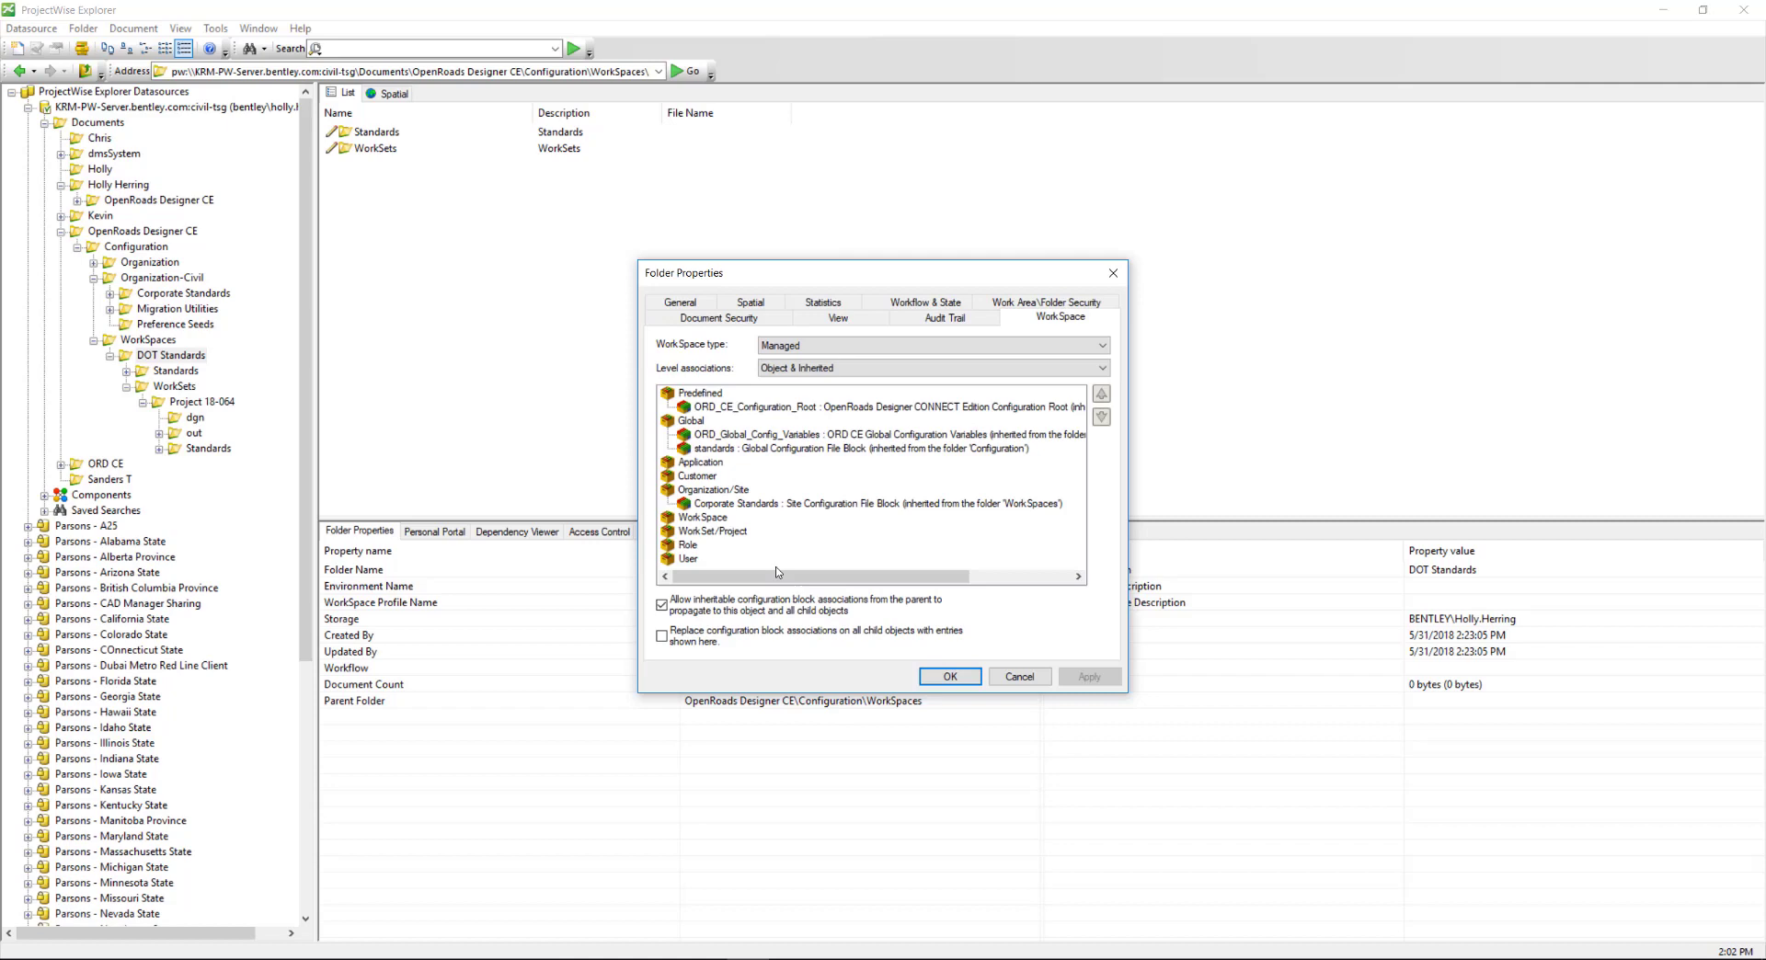
# - Add DOT Standards and DOT WorkSpaceSetup blocks at the WorkSpace level and save
pyautogui.click(706, 518)
pyautogui.press('Insert')
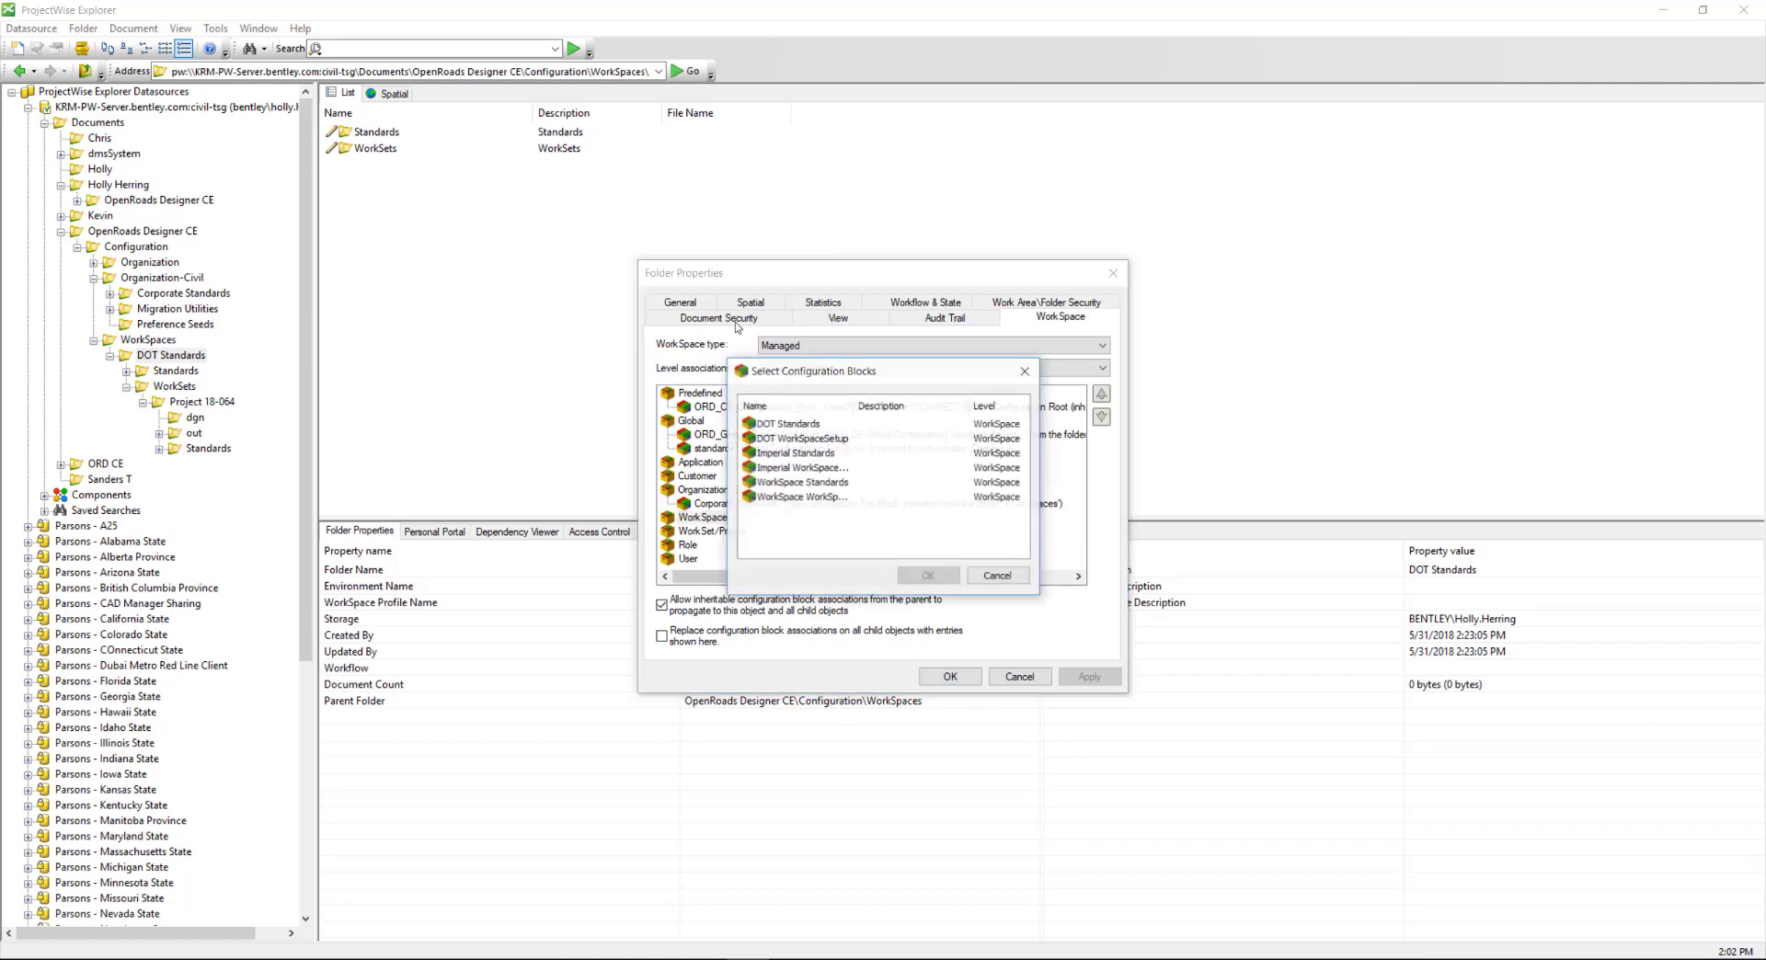
pyautogui.doubleClick(808, 426)
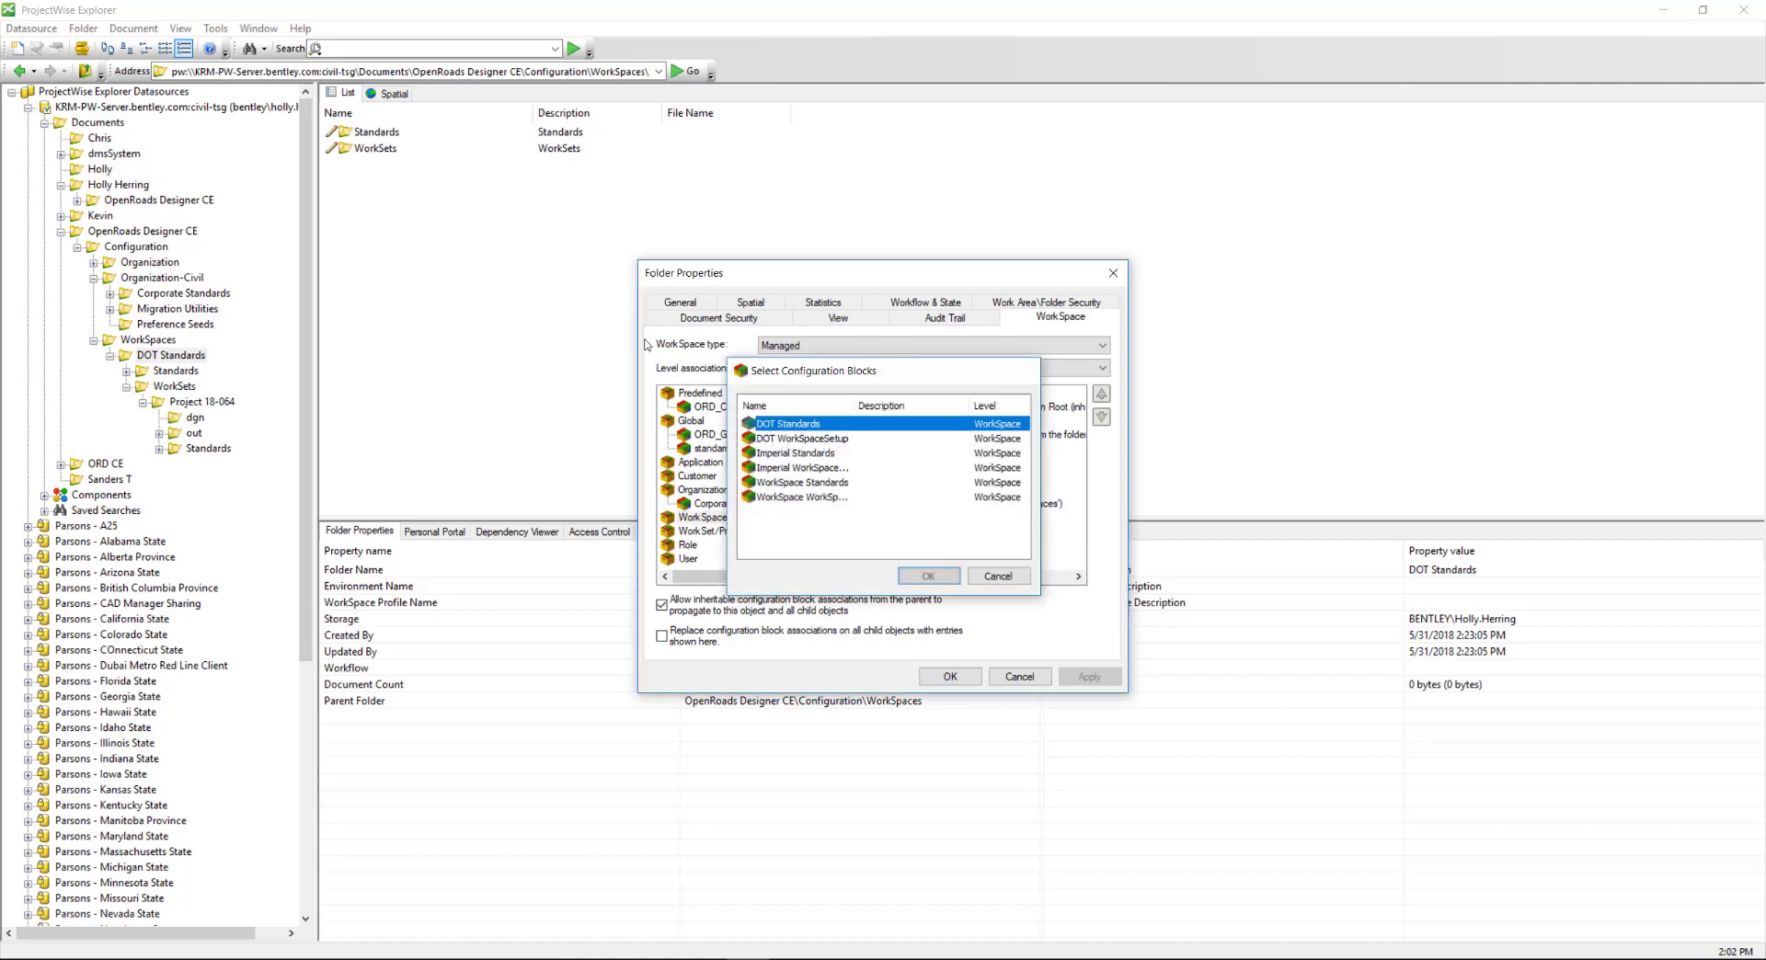
pyautogui.press('Insert')
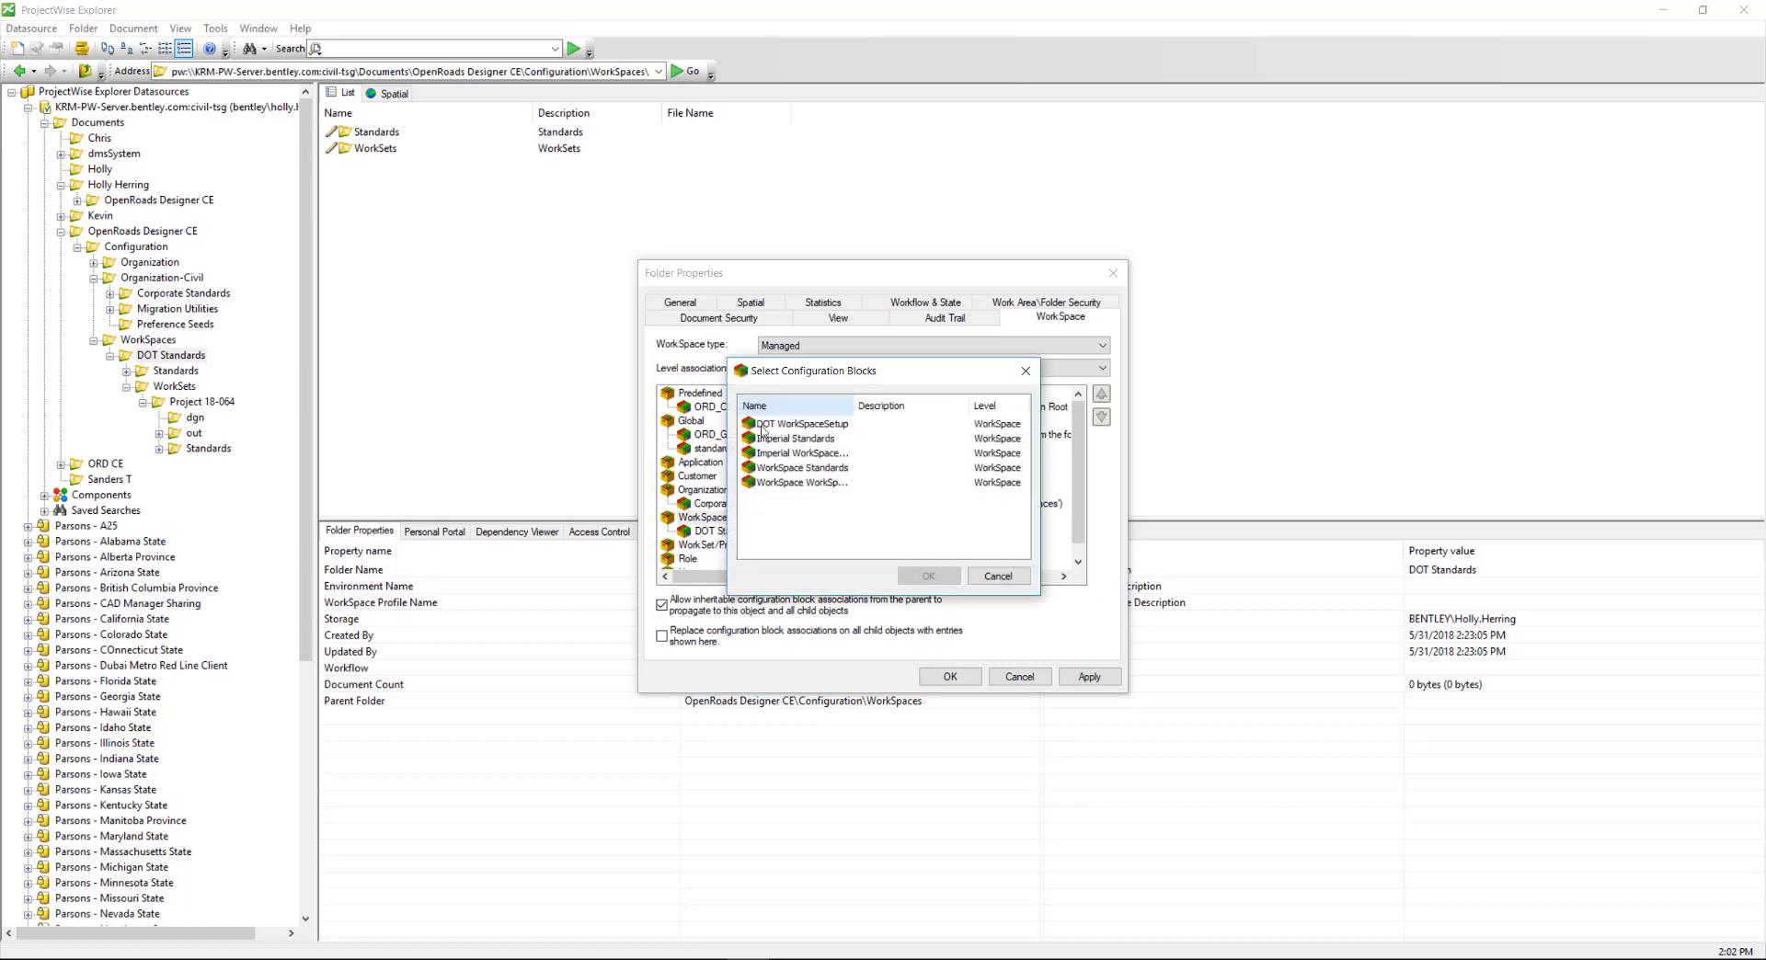
pyautogui.doubleClick(800, 424)
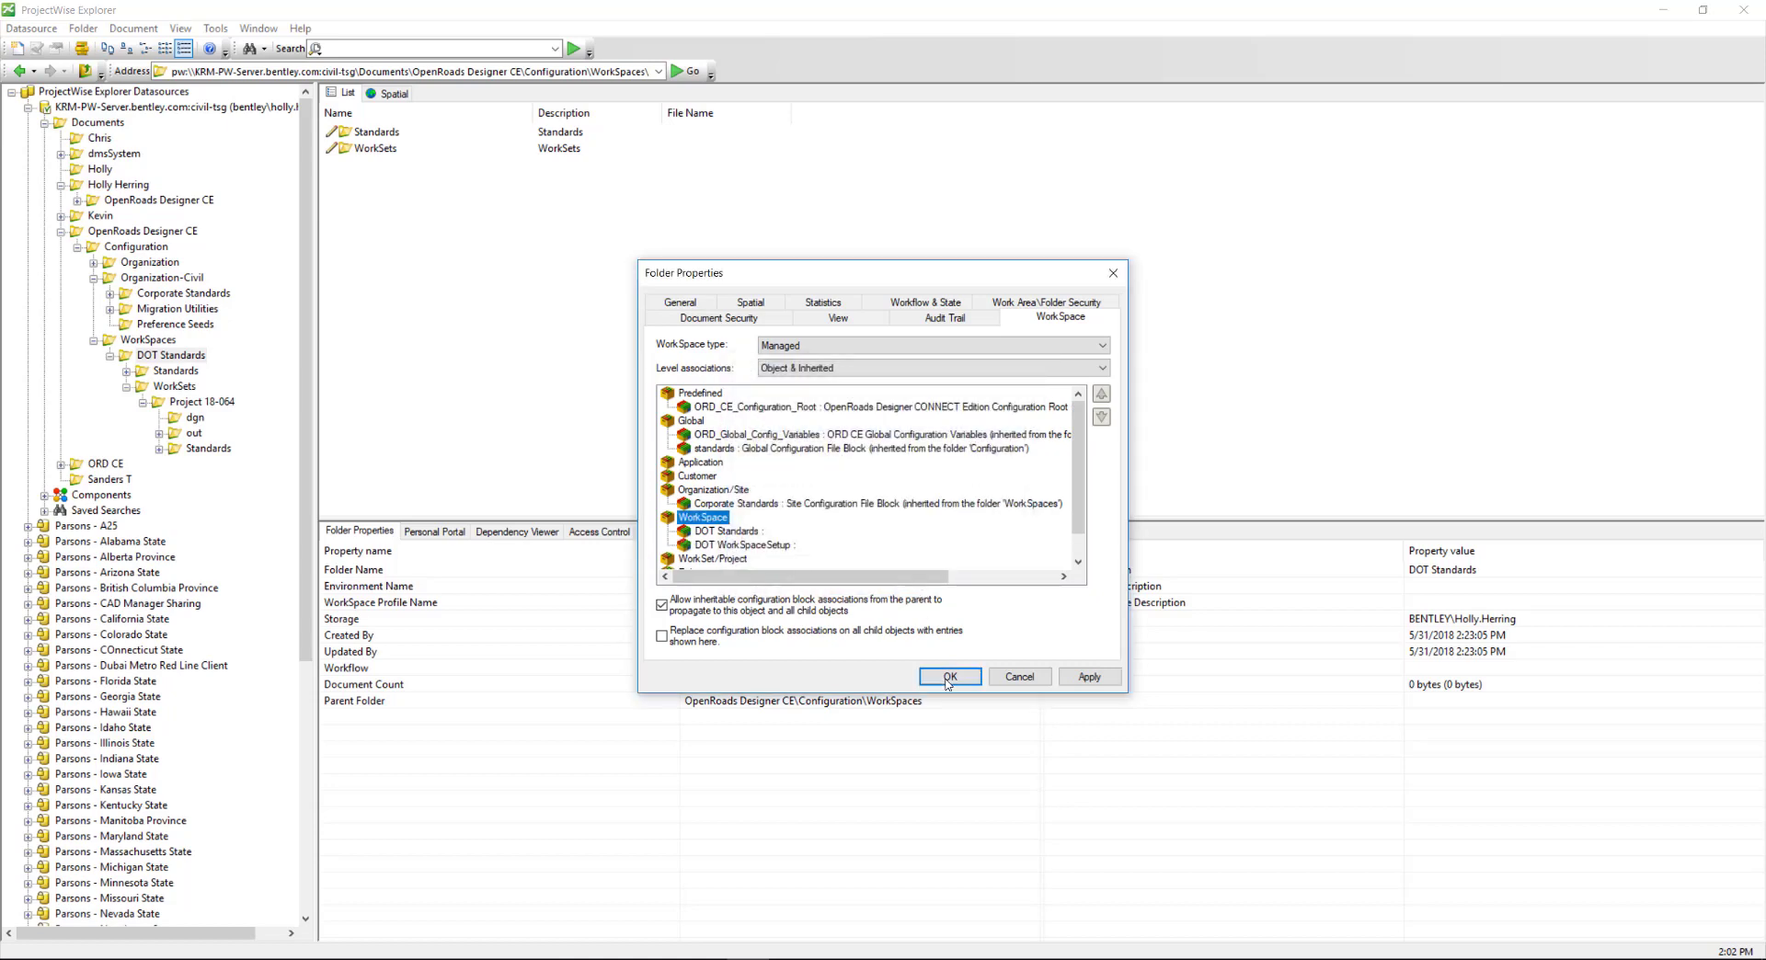
pyautogui.press('Return')
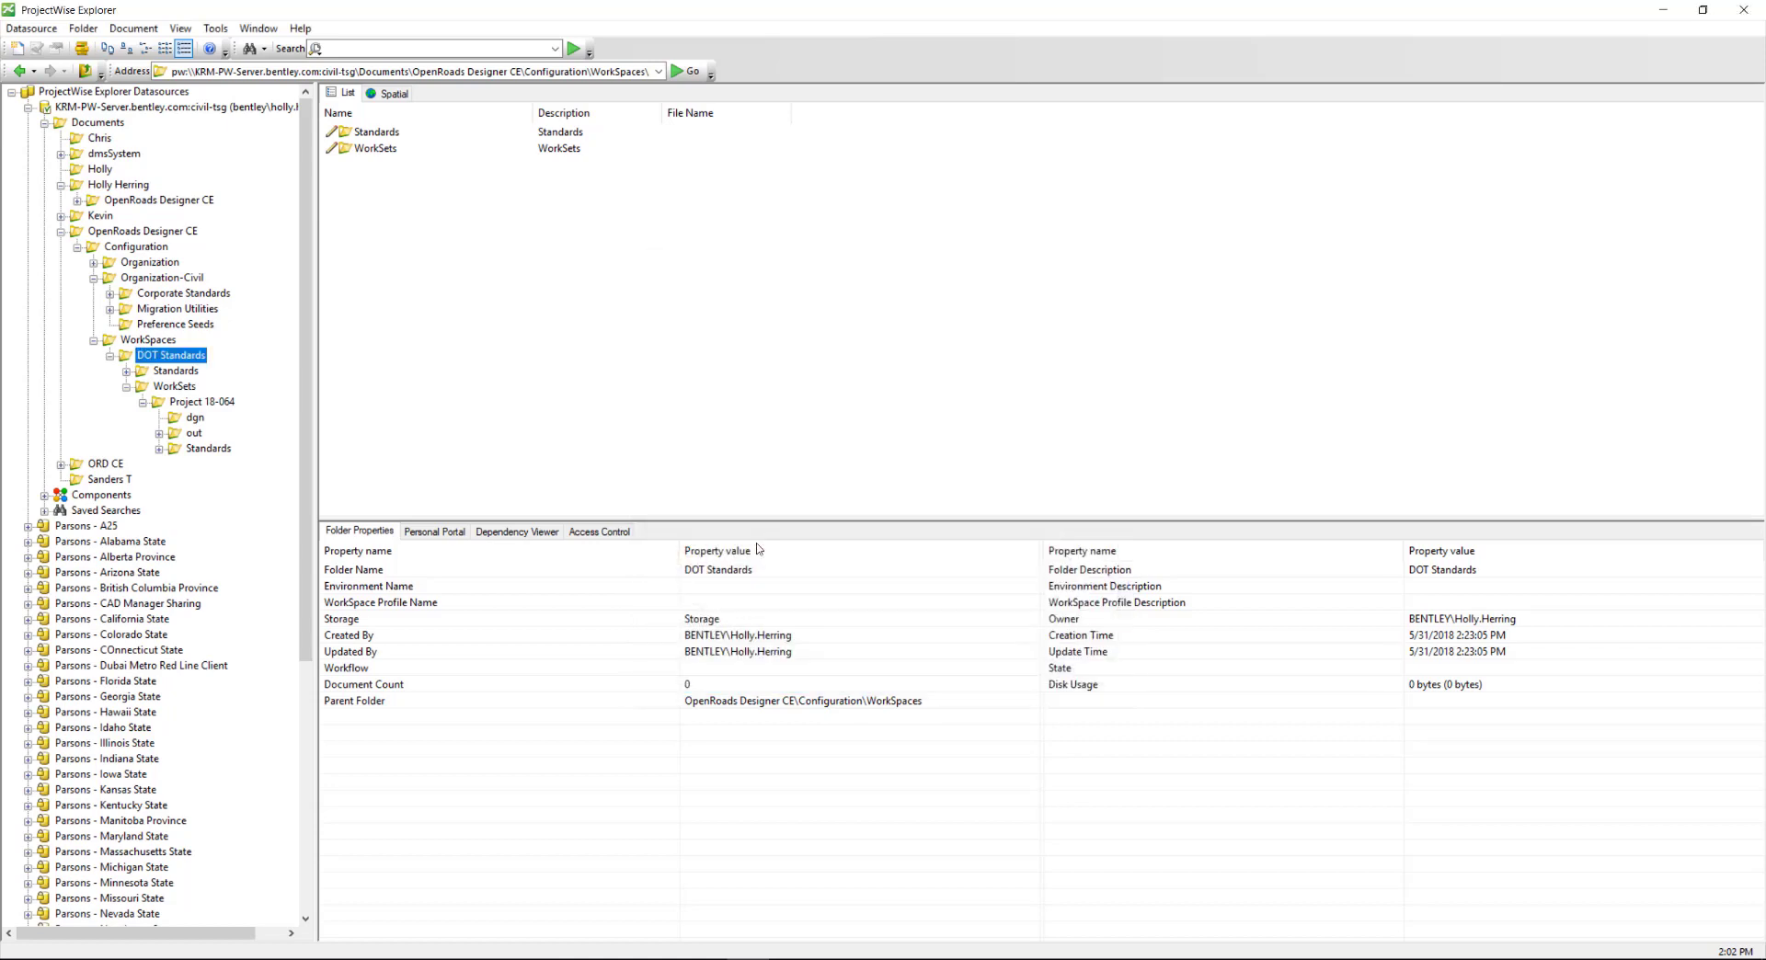
# - Give the Project 18-064 folder the Project 18-064 WorkSet block at WorkSet/Project level
pyautogui.click(185, 405)
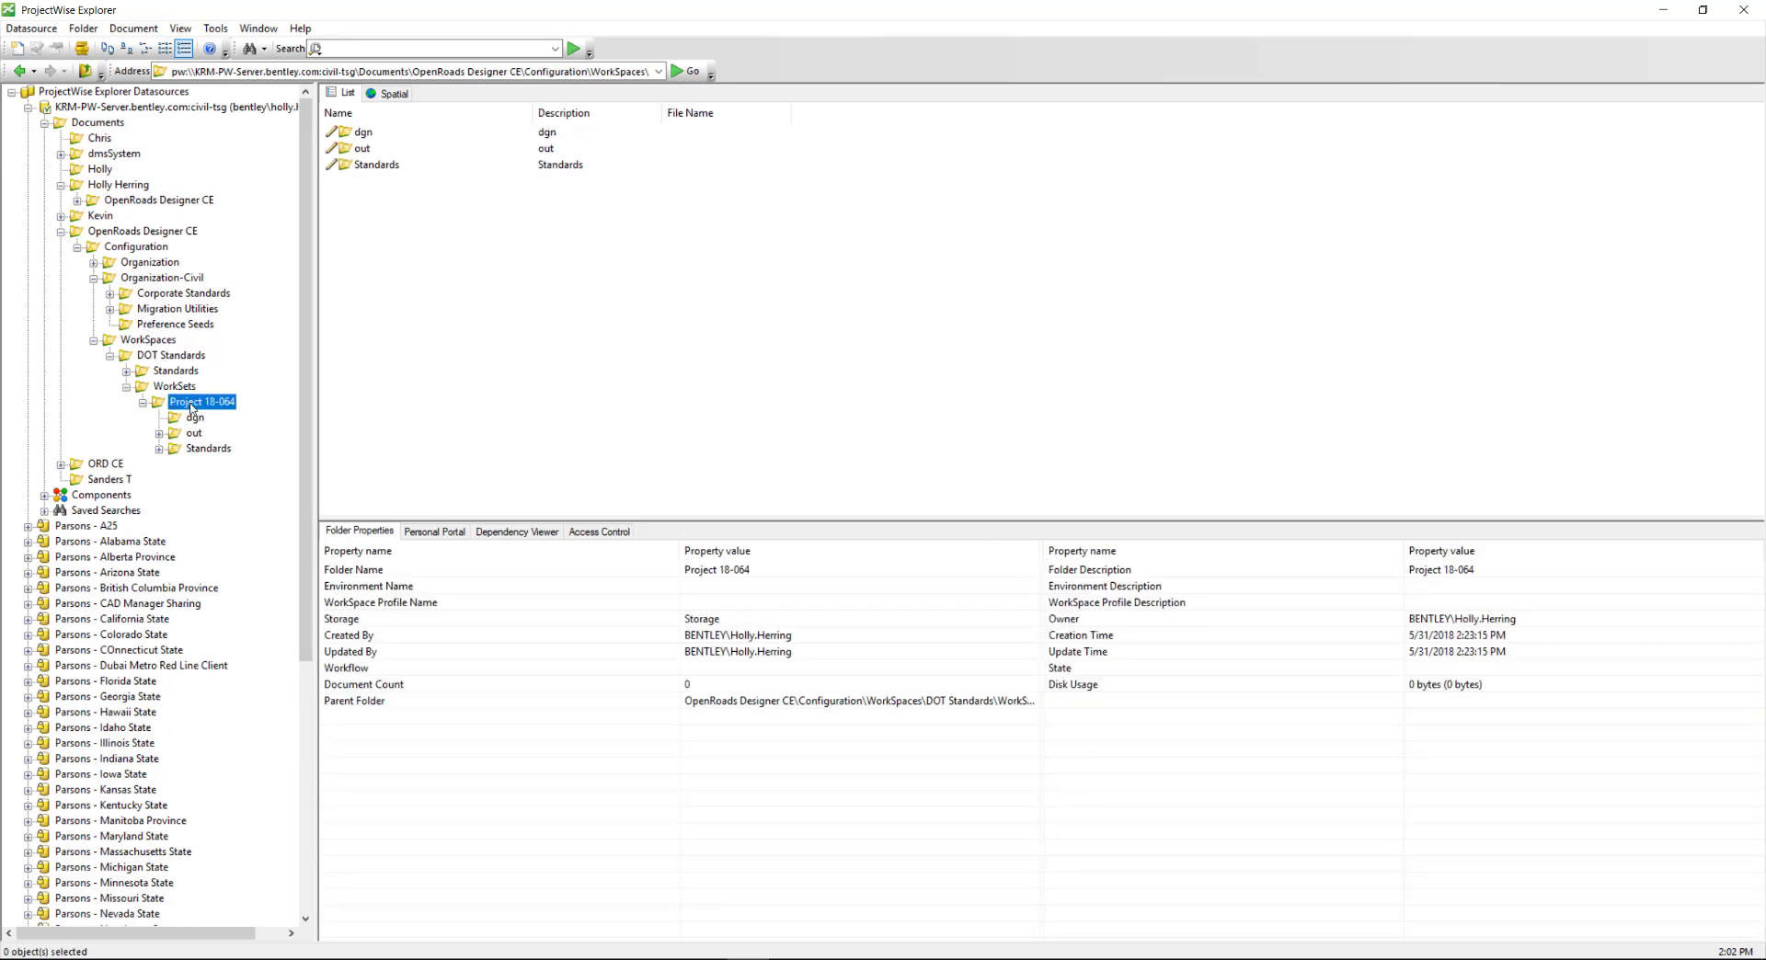
pyautogui.rightClick(191, 409)
pyautogui.click(244, 792)
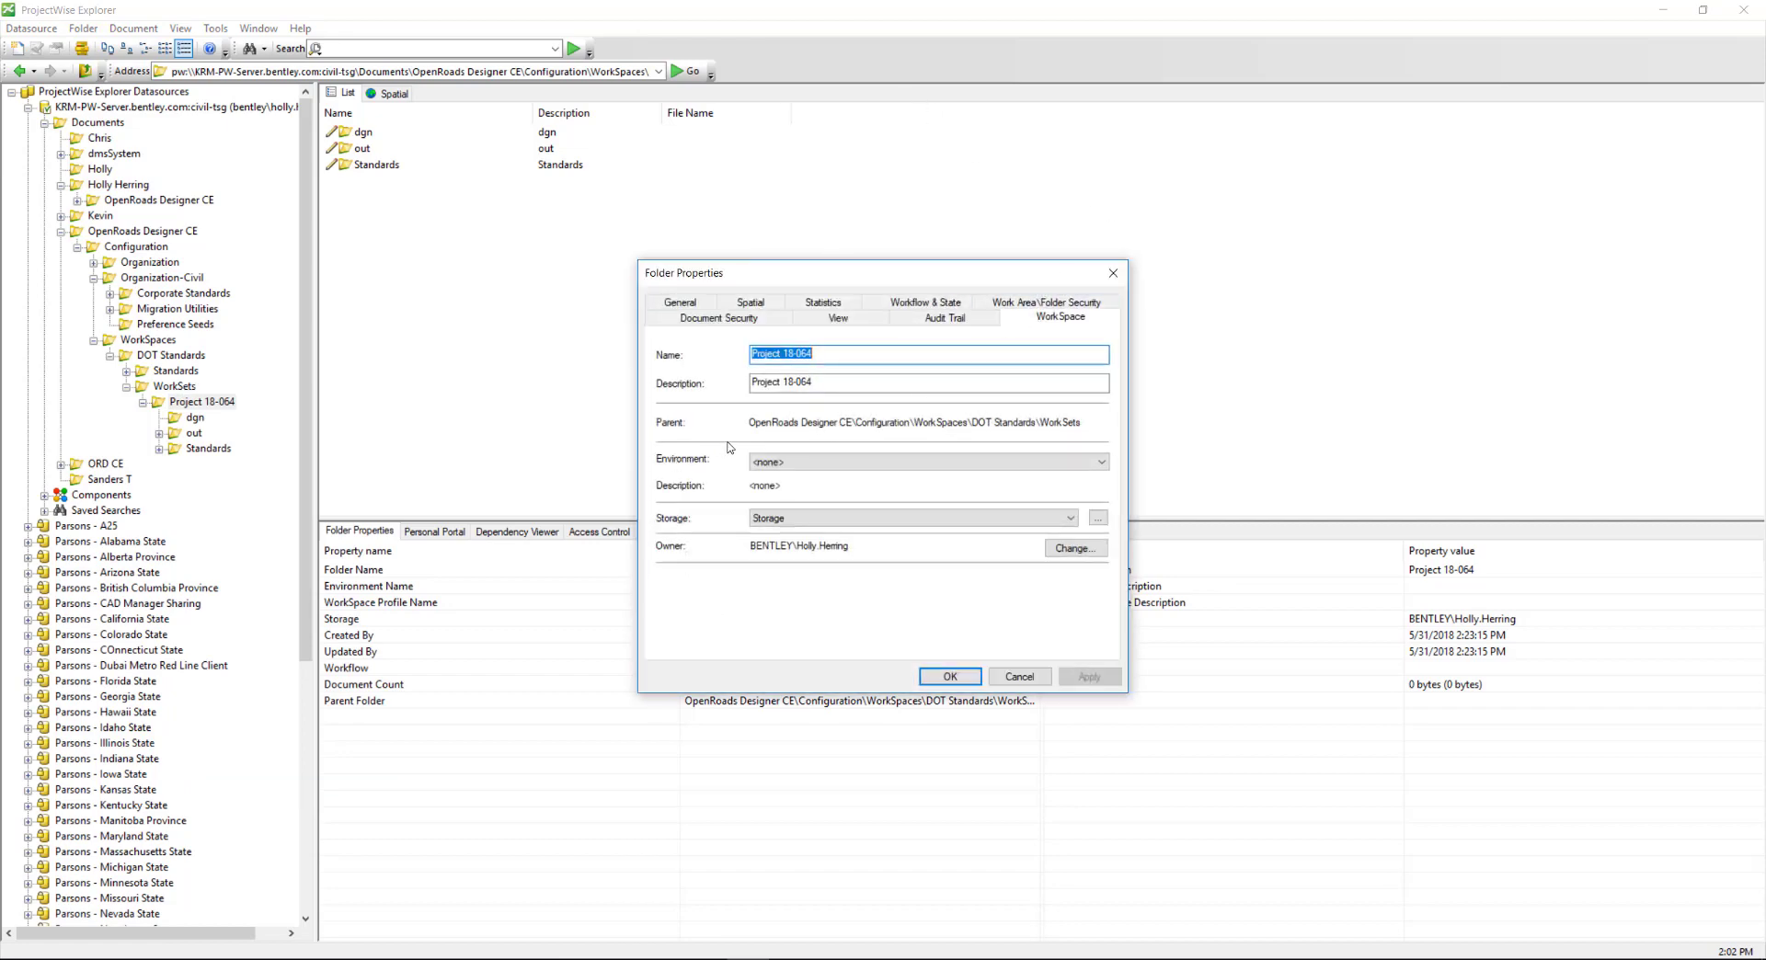
pyautogui.doubleClick(726, 533)
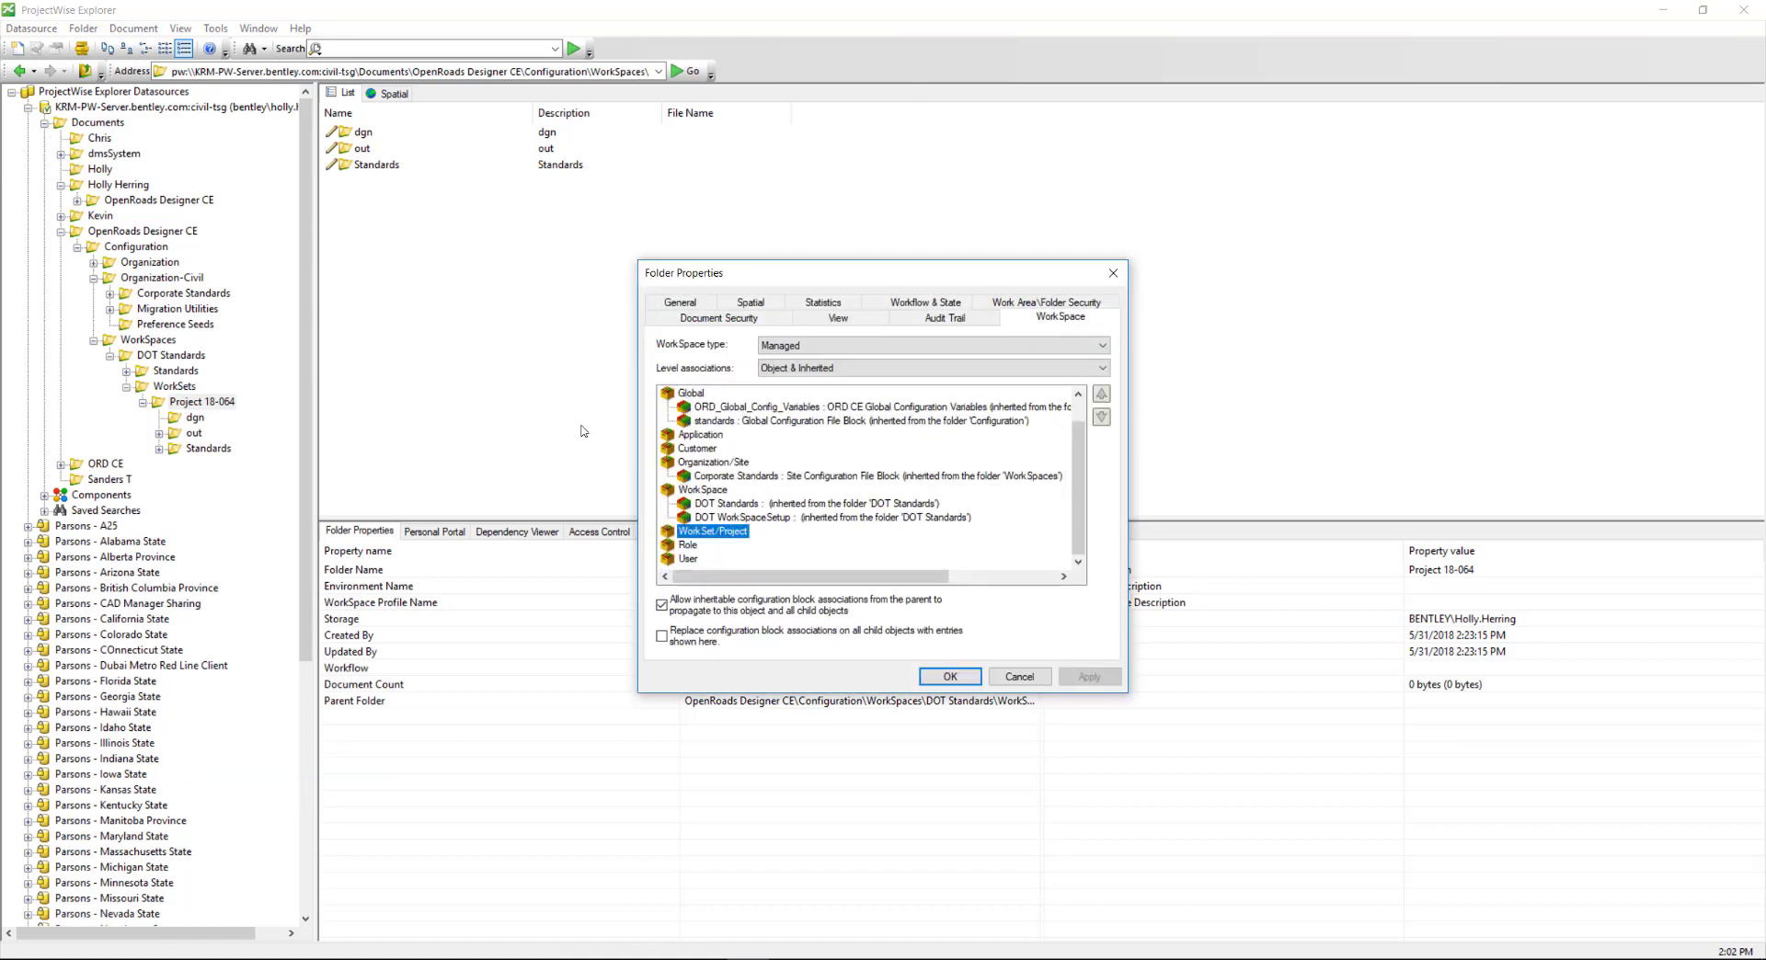
pyautogui.doubleClick(778, 425)
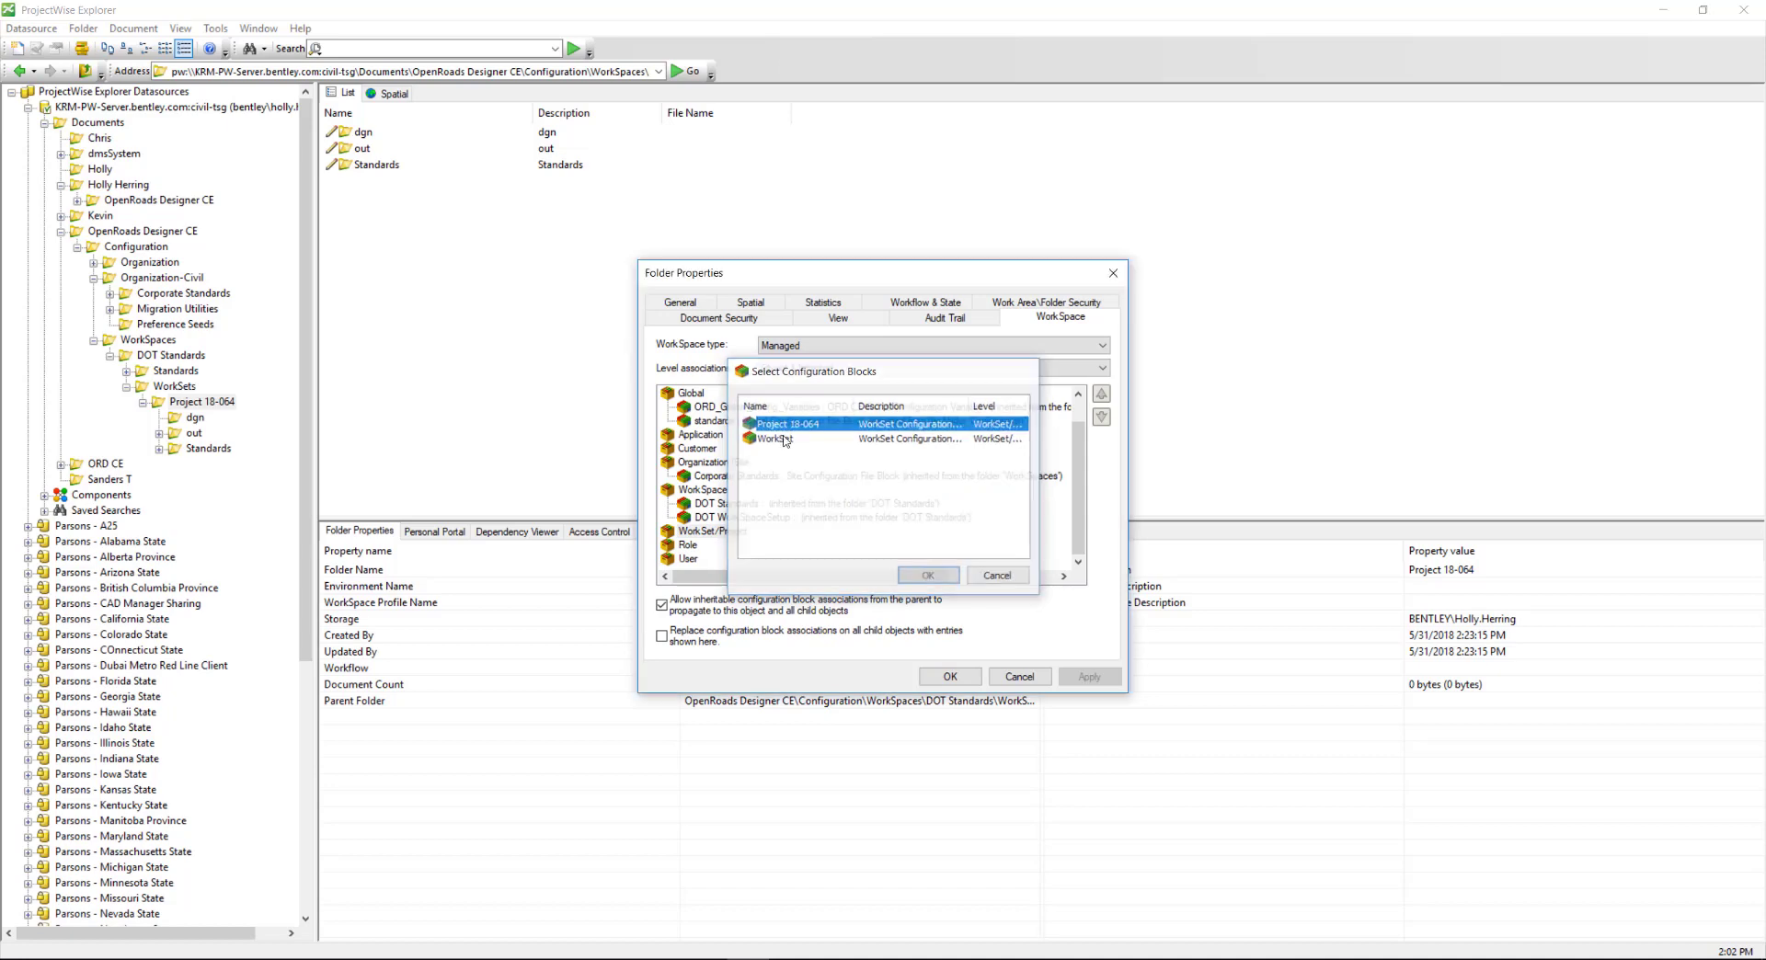
pyautogui.press('Return')
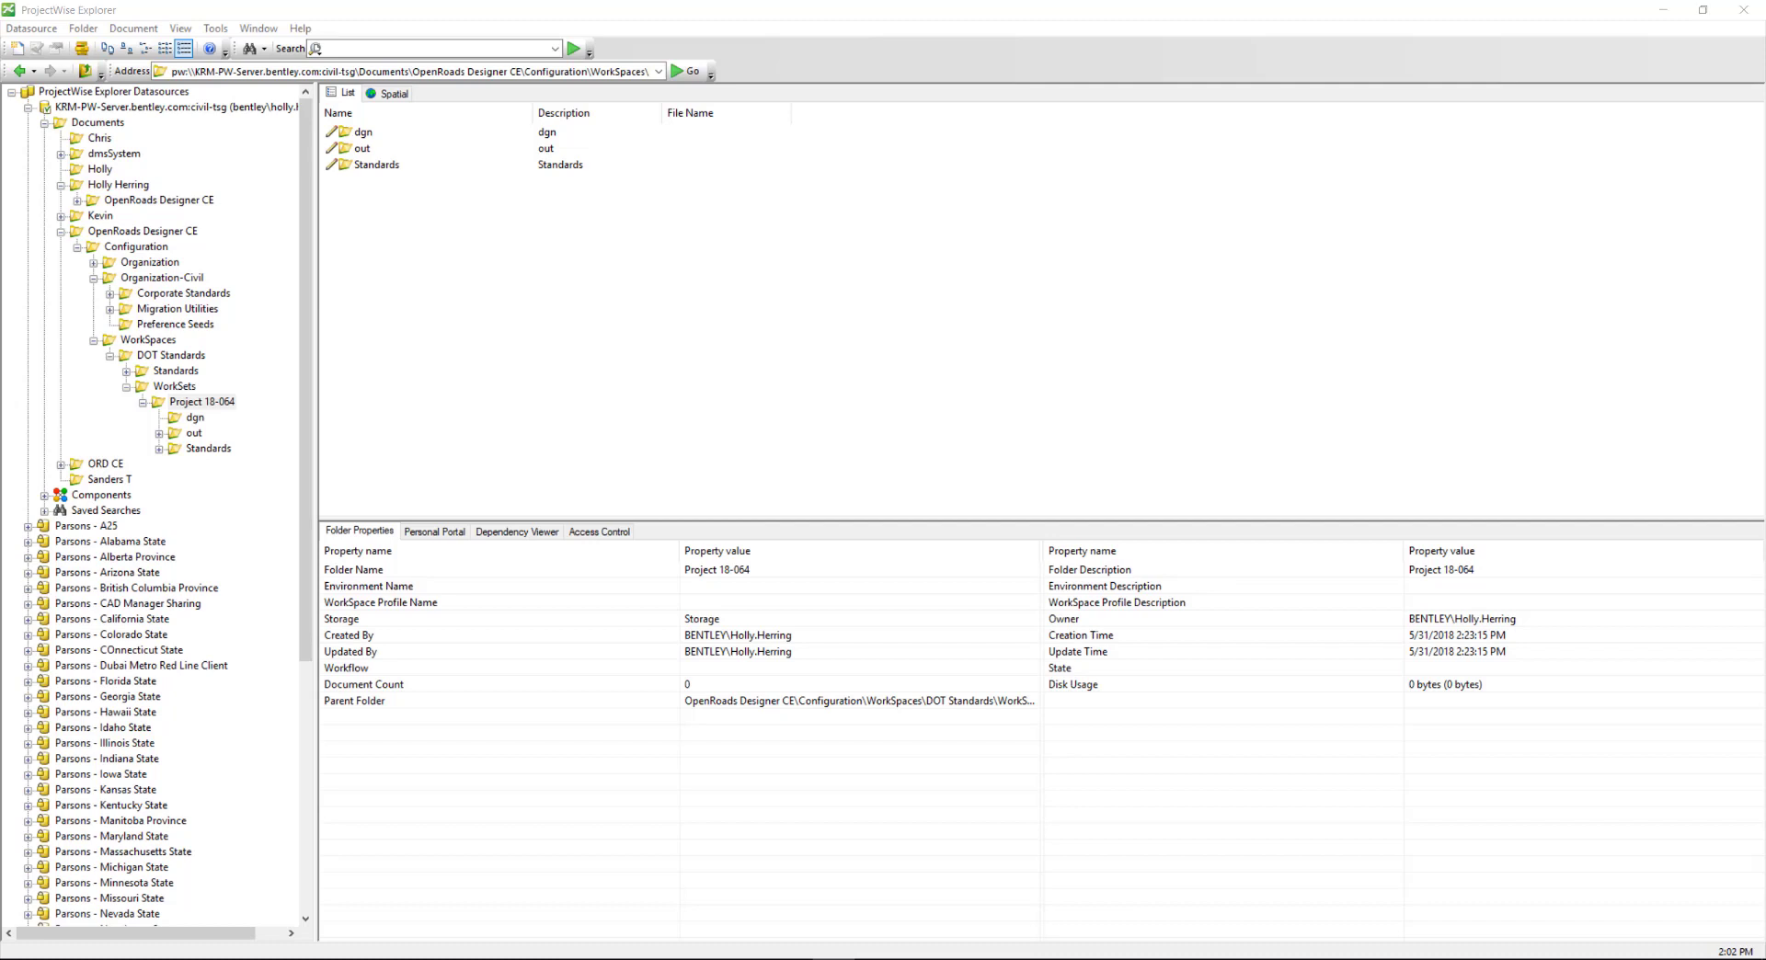
pyautogui.click(194, 416)
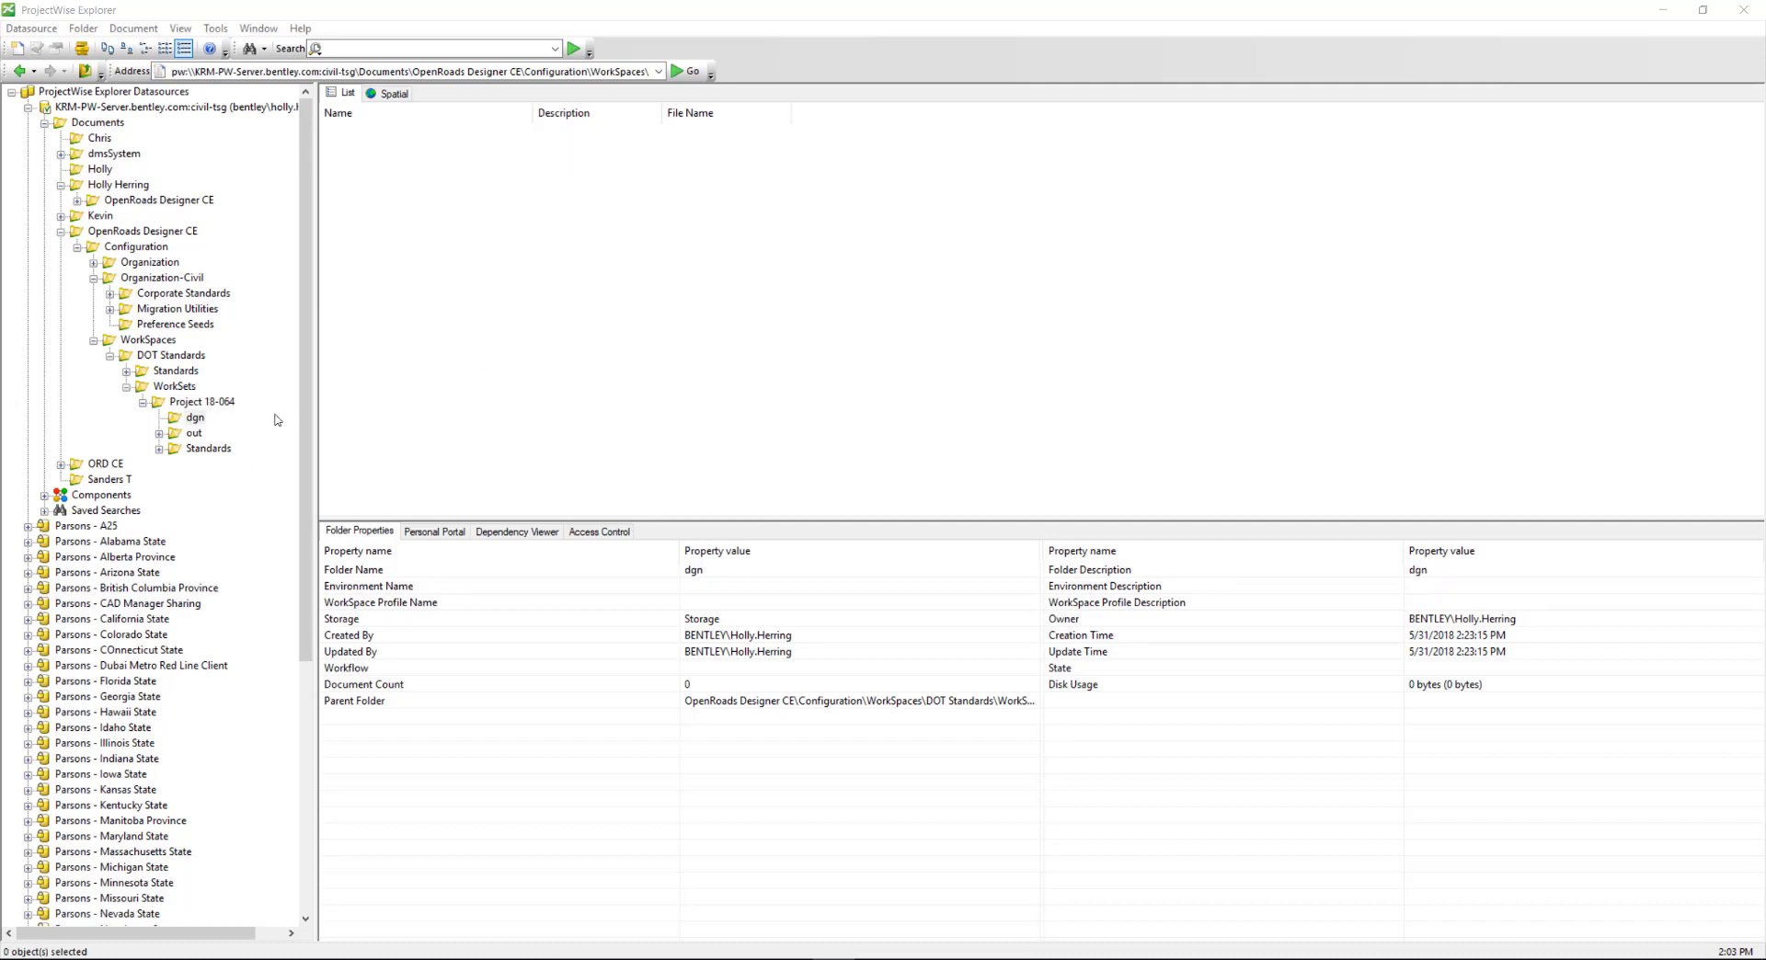
# - Start the Advanced Document Creation Wizard in the dgn folder, keeping dgn as the target folder
pyautogui.rightClick(197, 418)
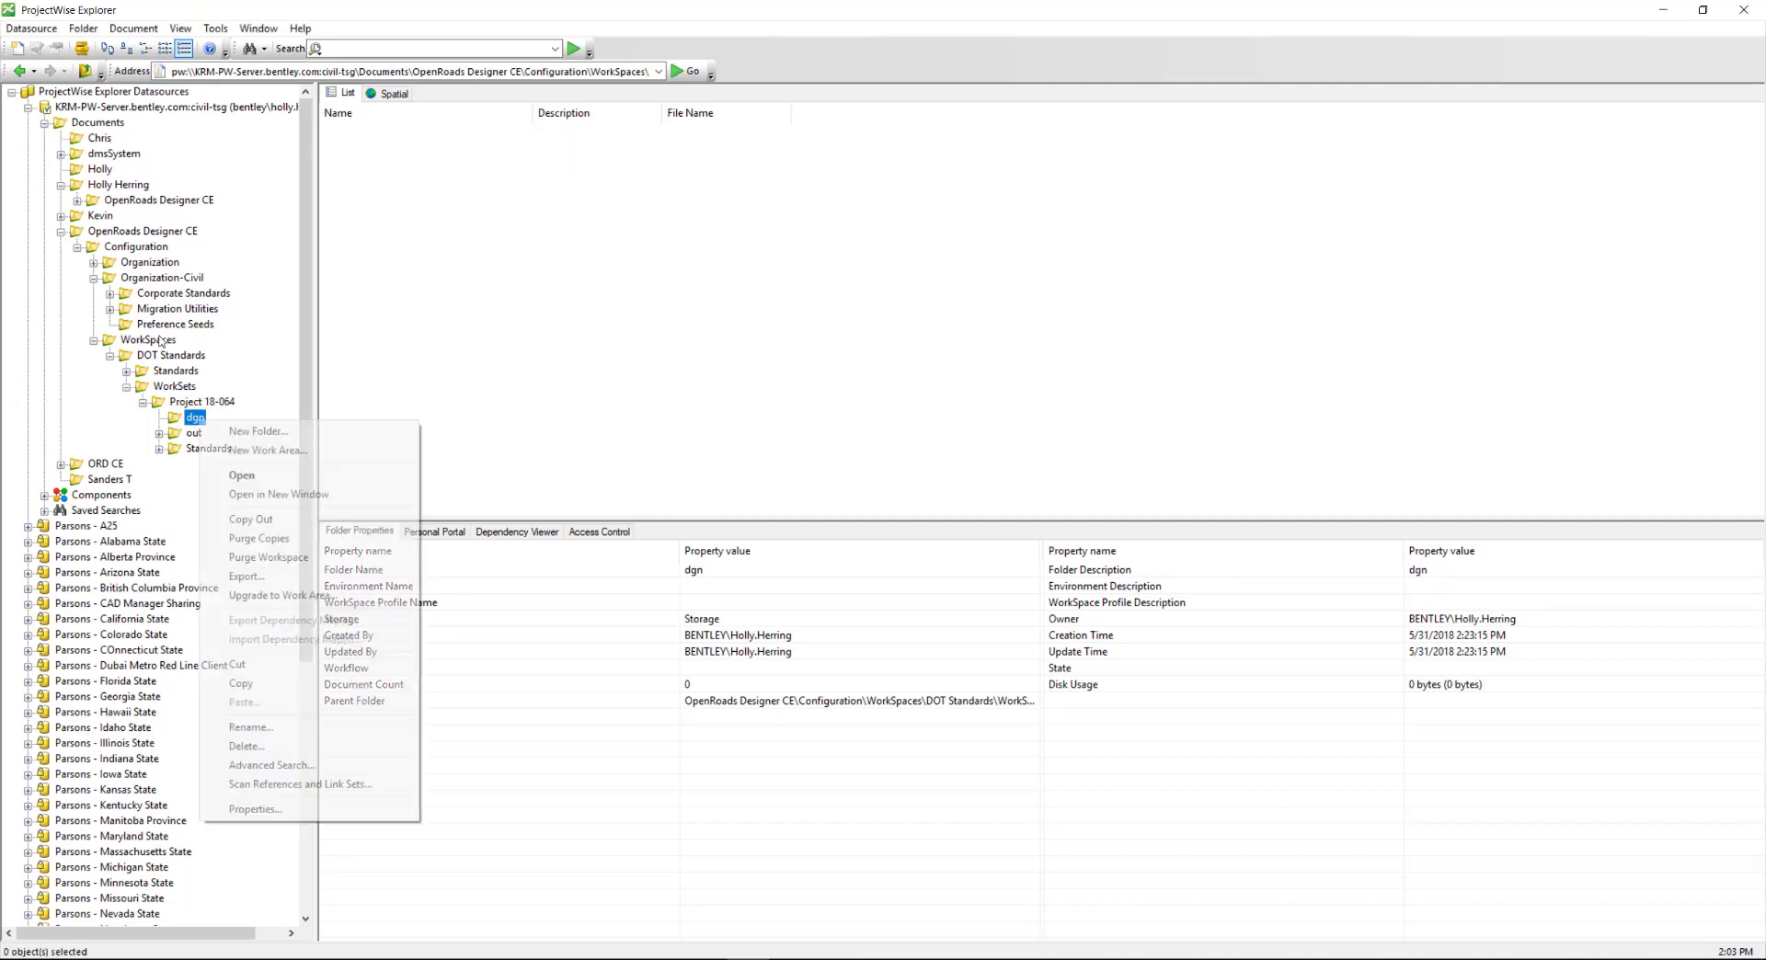
pyautogui.click(510, 285)
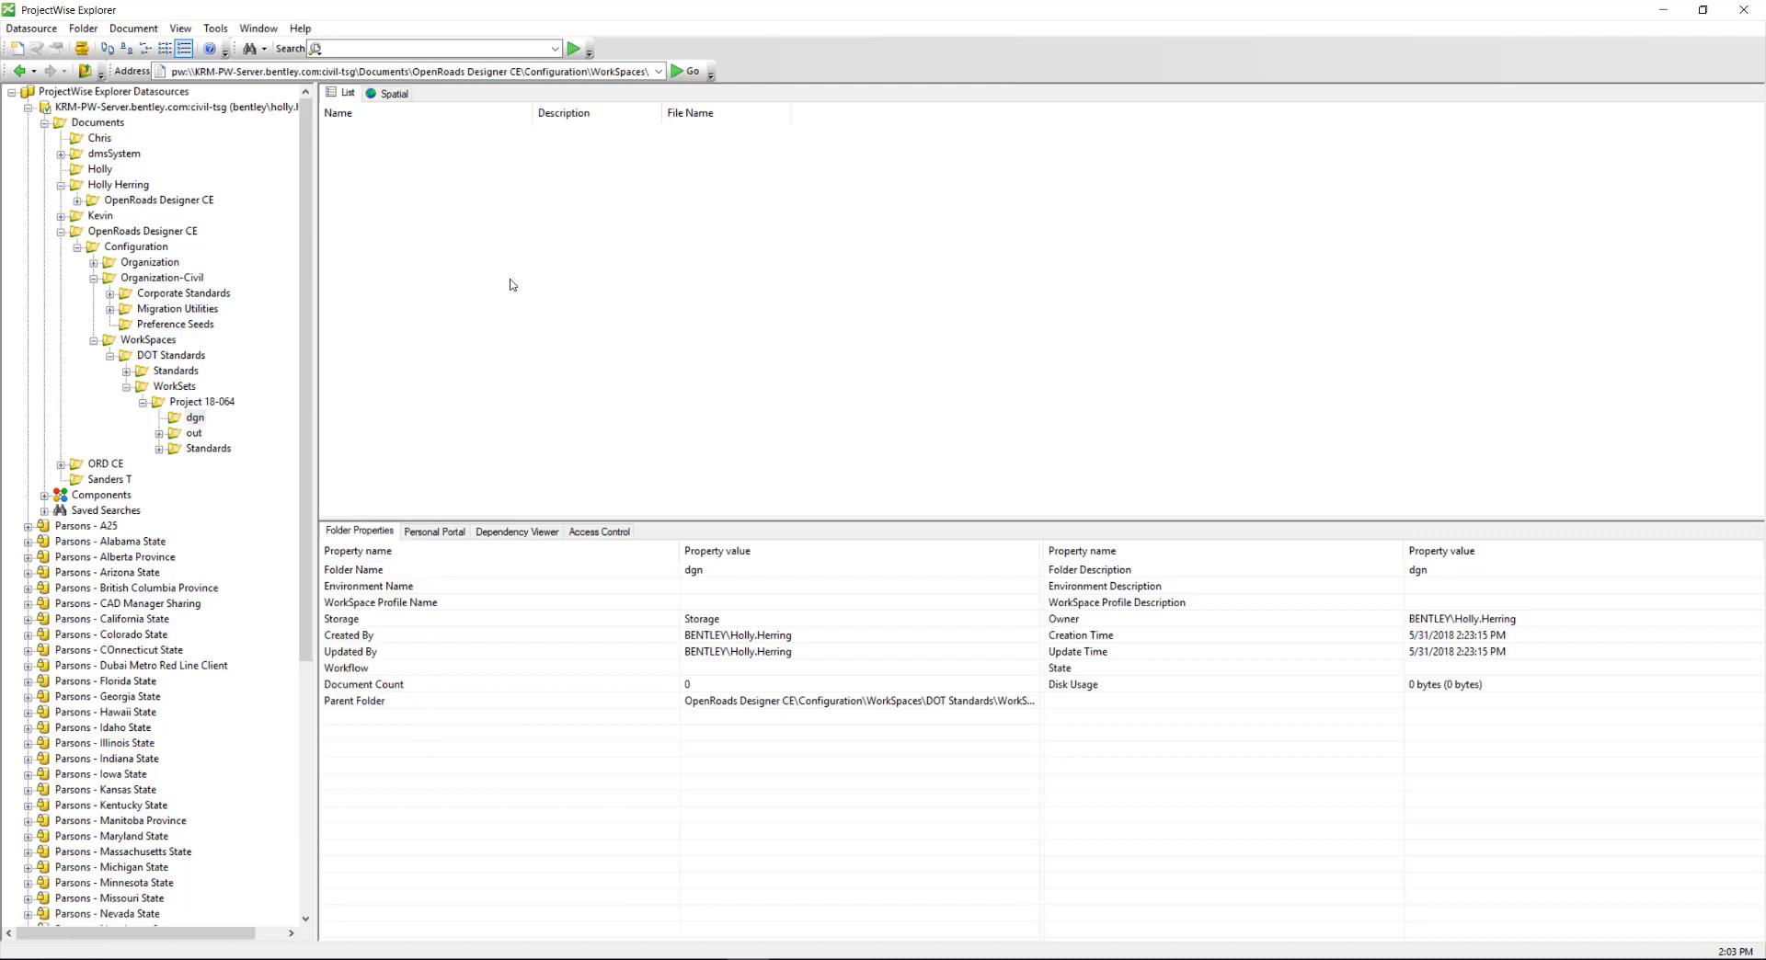
pyautogui.rightClick(510, 283)
pyautogui.click(548, 230)
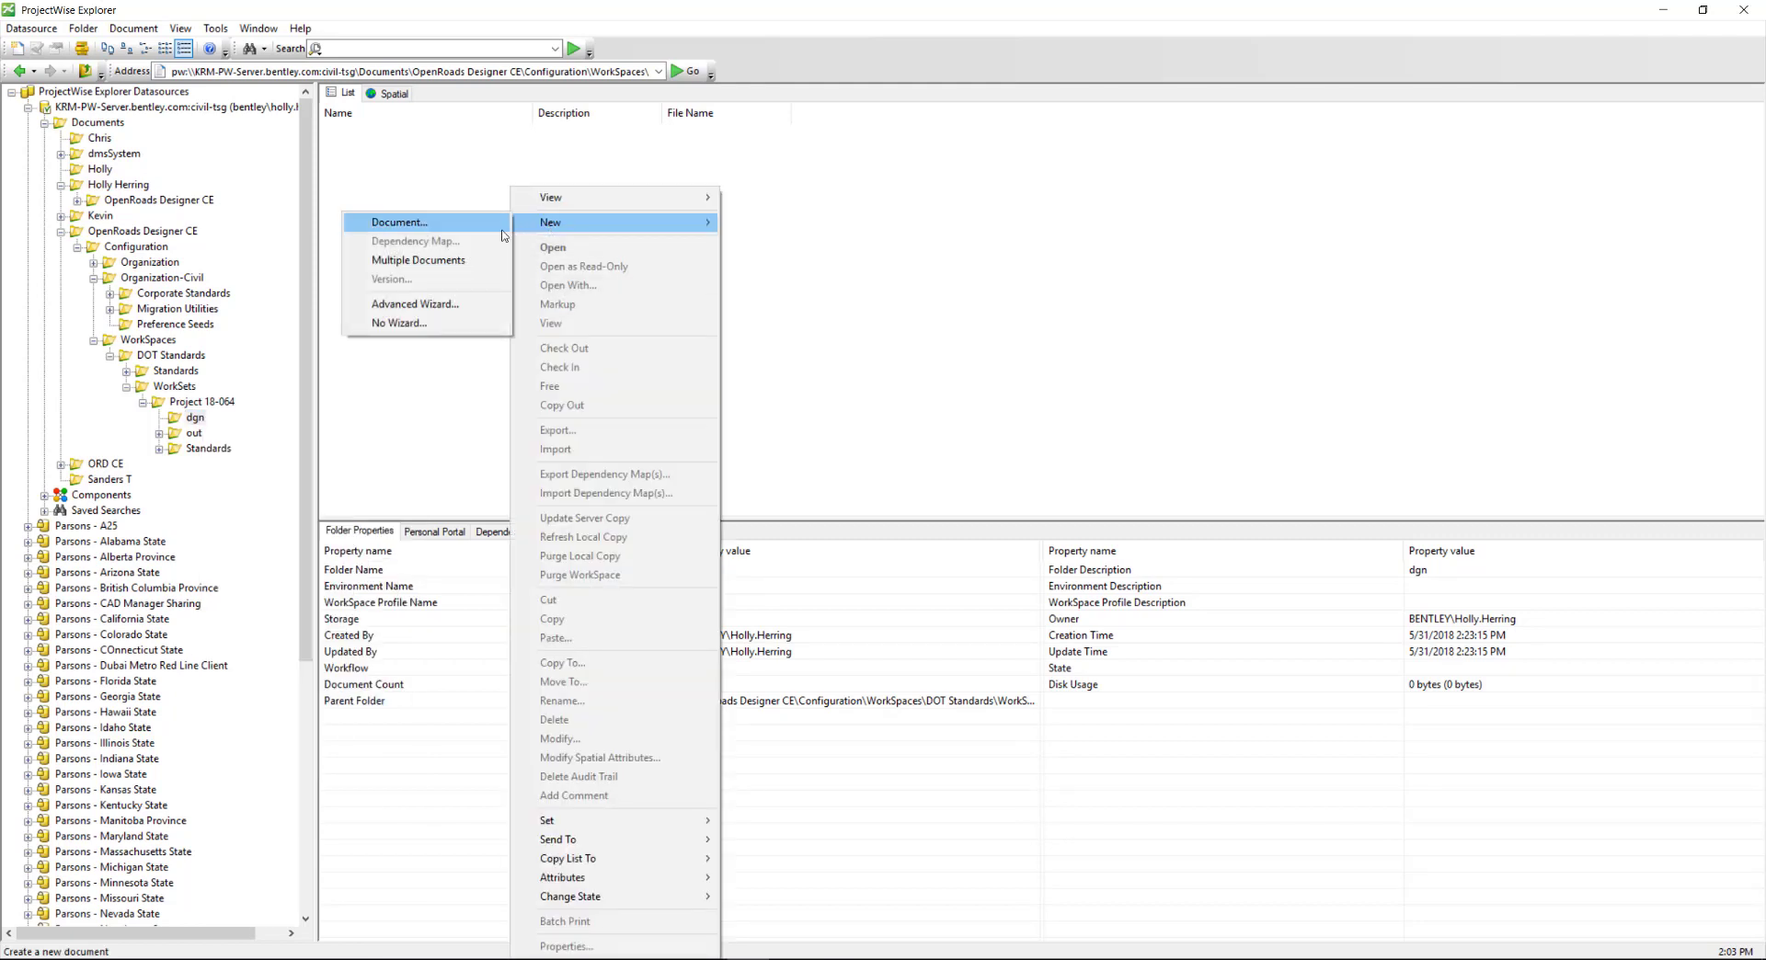
pyautogui.click(463, 305)
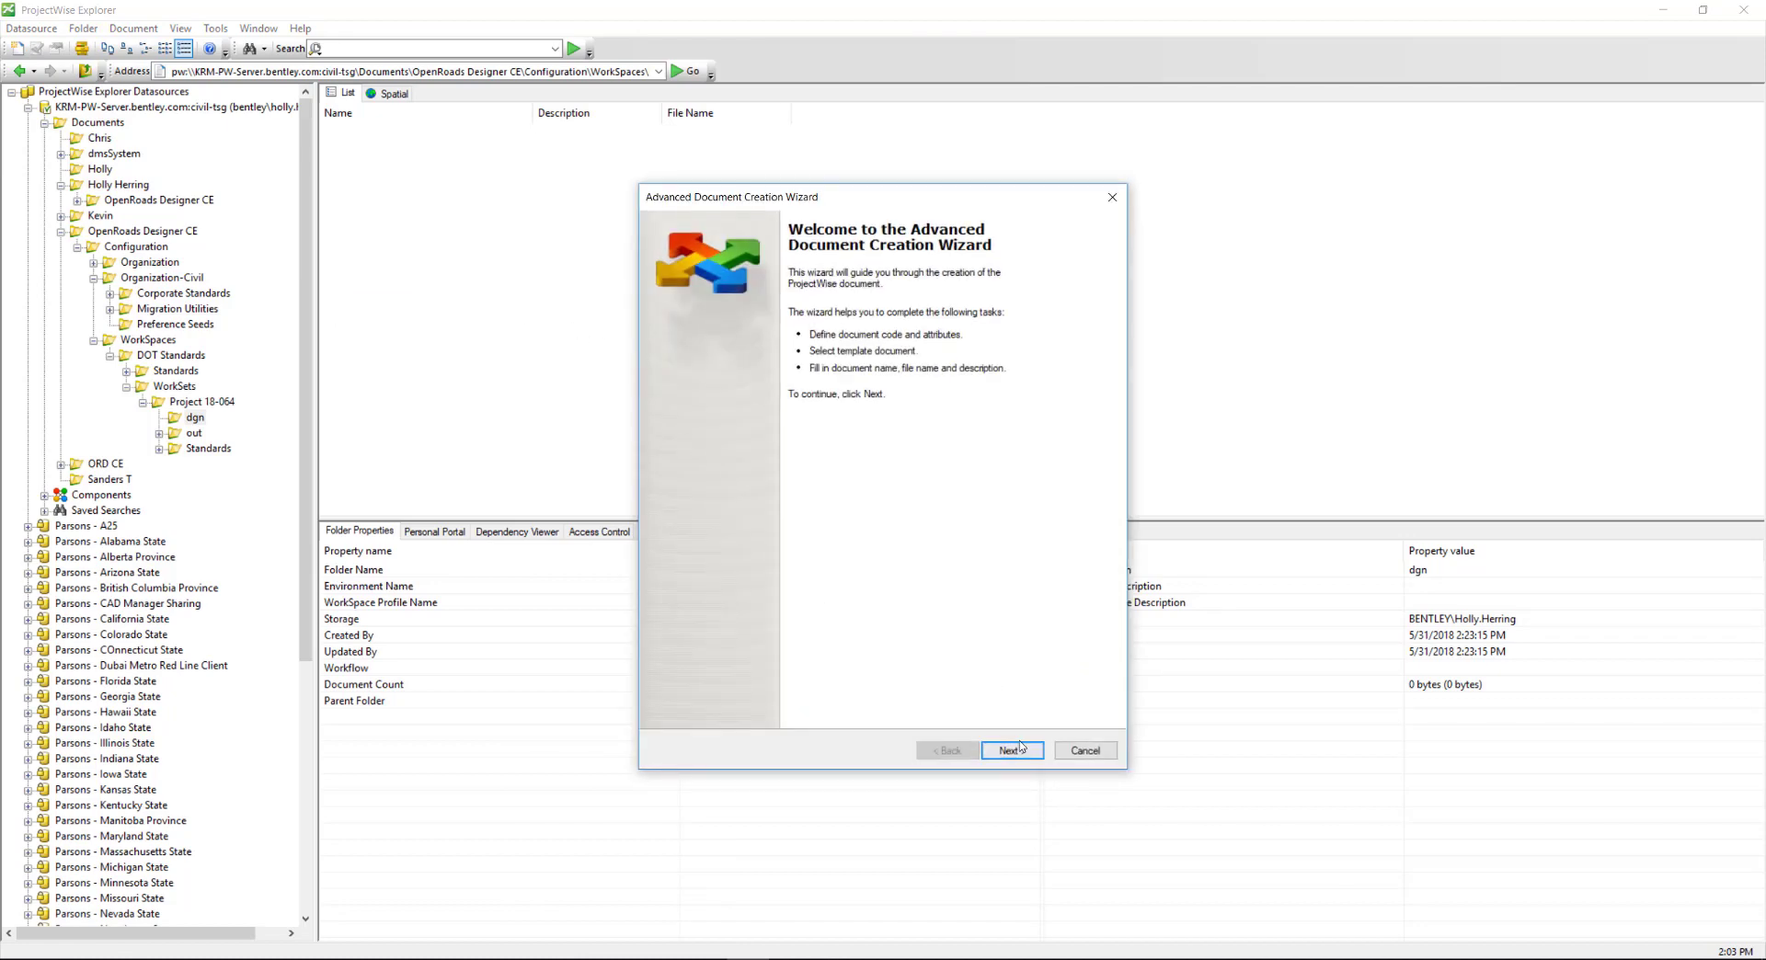
pyautogui.click(1012, 750)
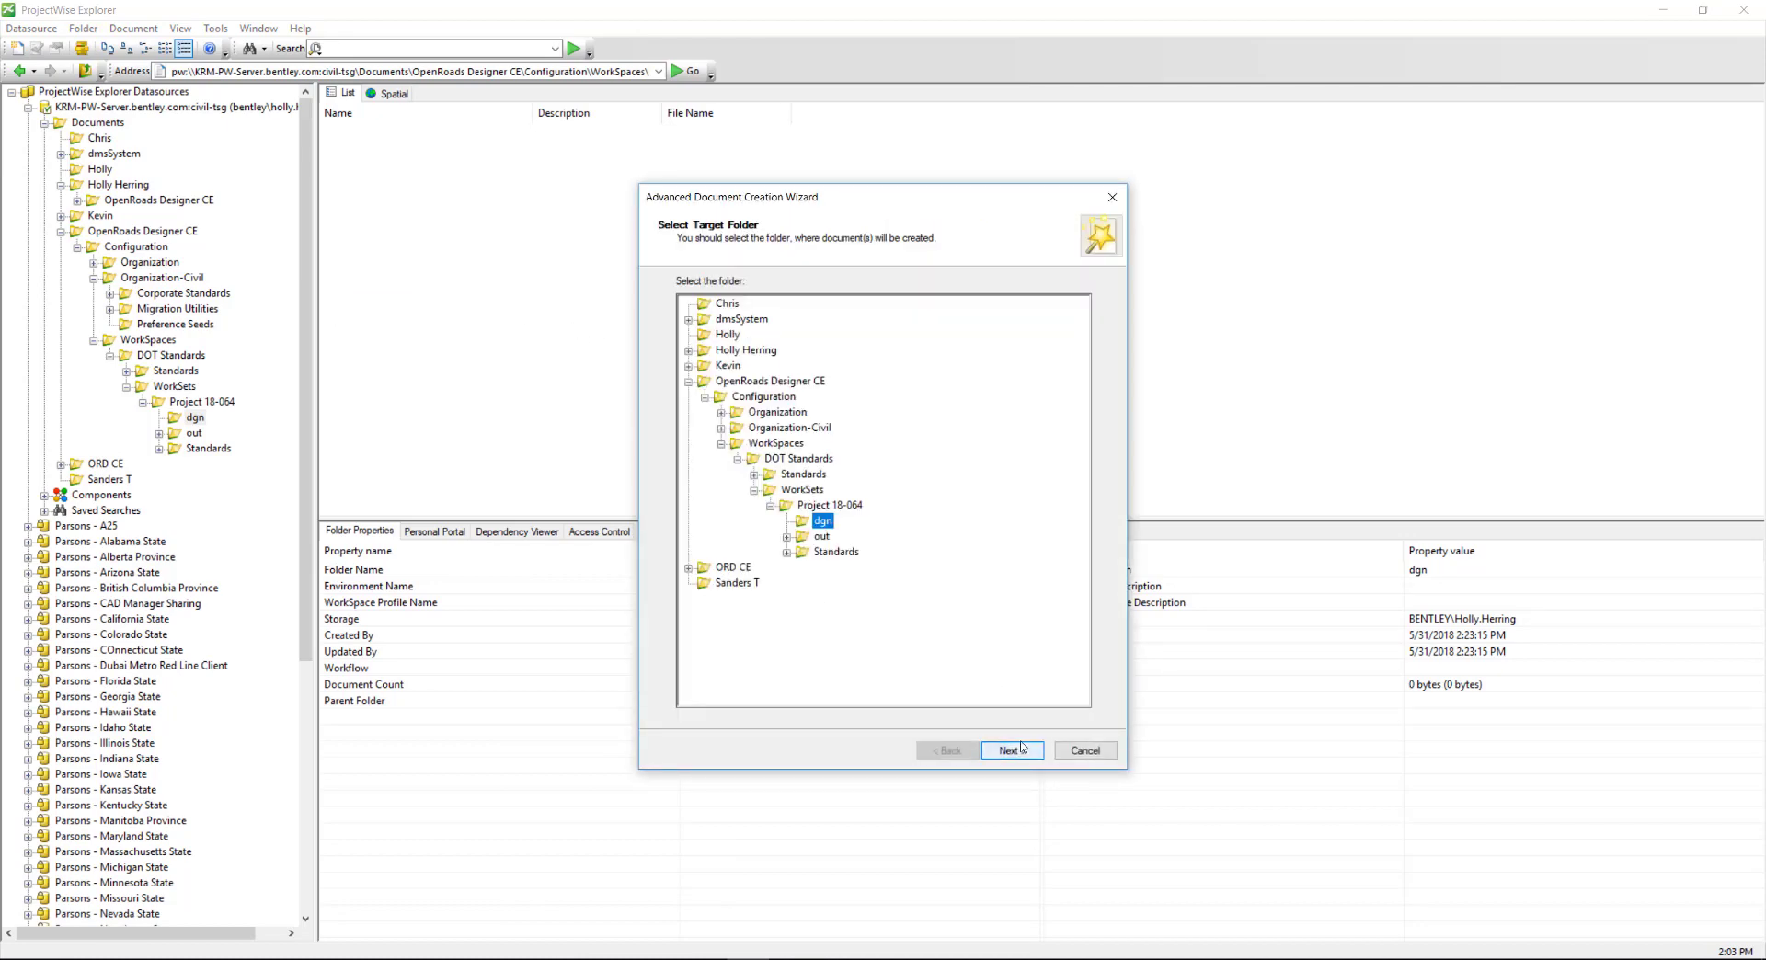
pyautogui.click(1011, 750)
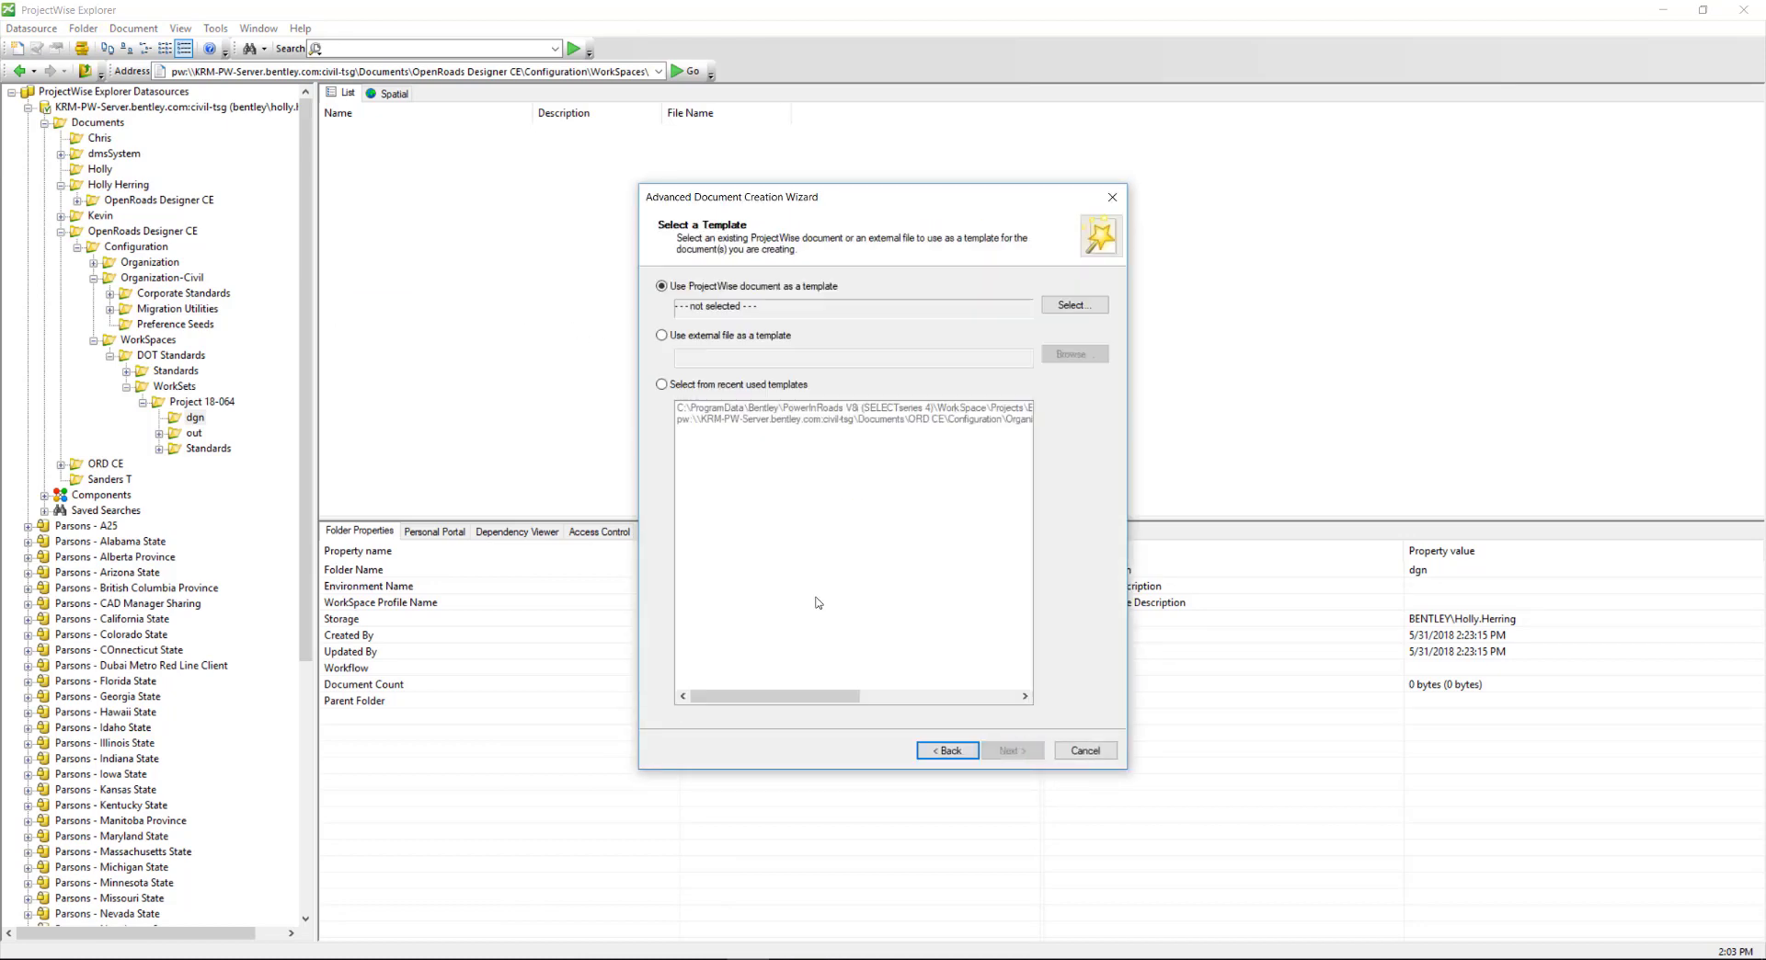
# - Browse to Organization-Civil > Corporate Standards > Seed and pick Seed2D - Imperial Design.dgn as template
pyautogui.click(1048, 305)
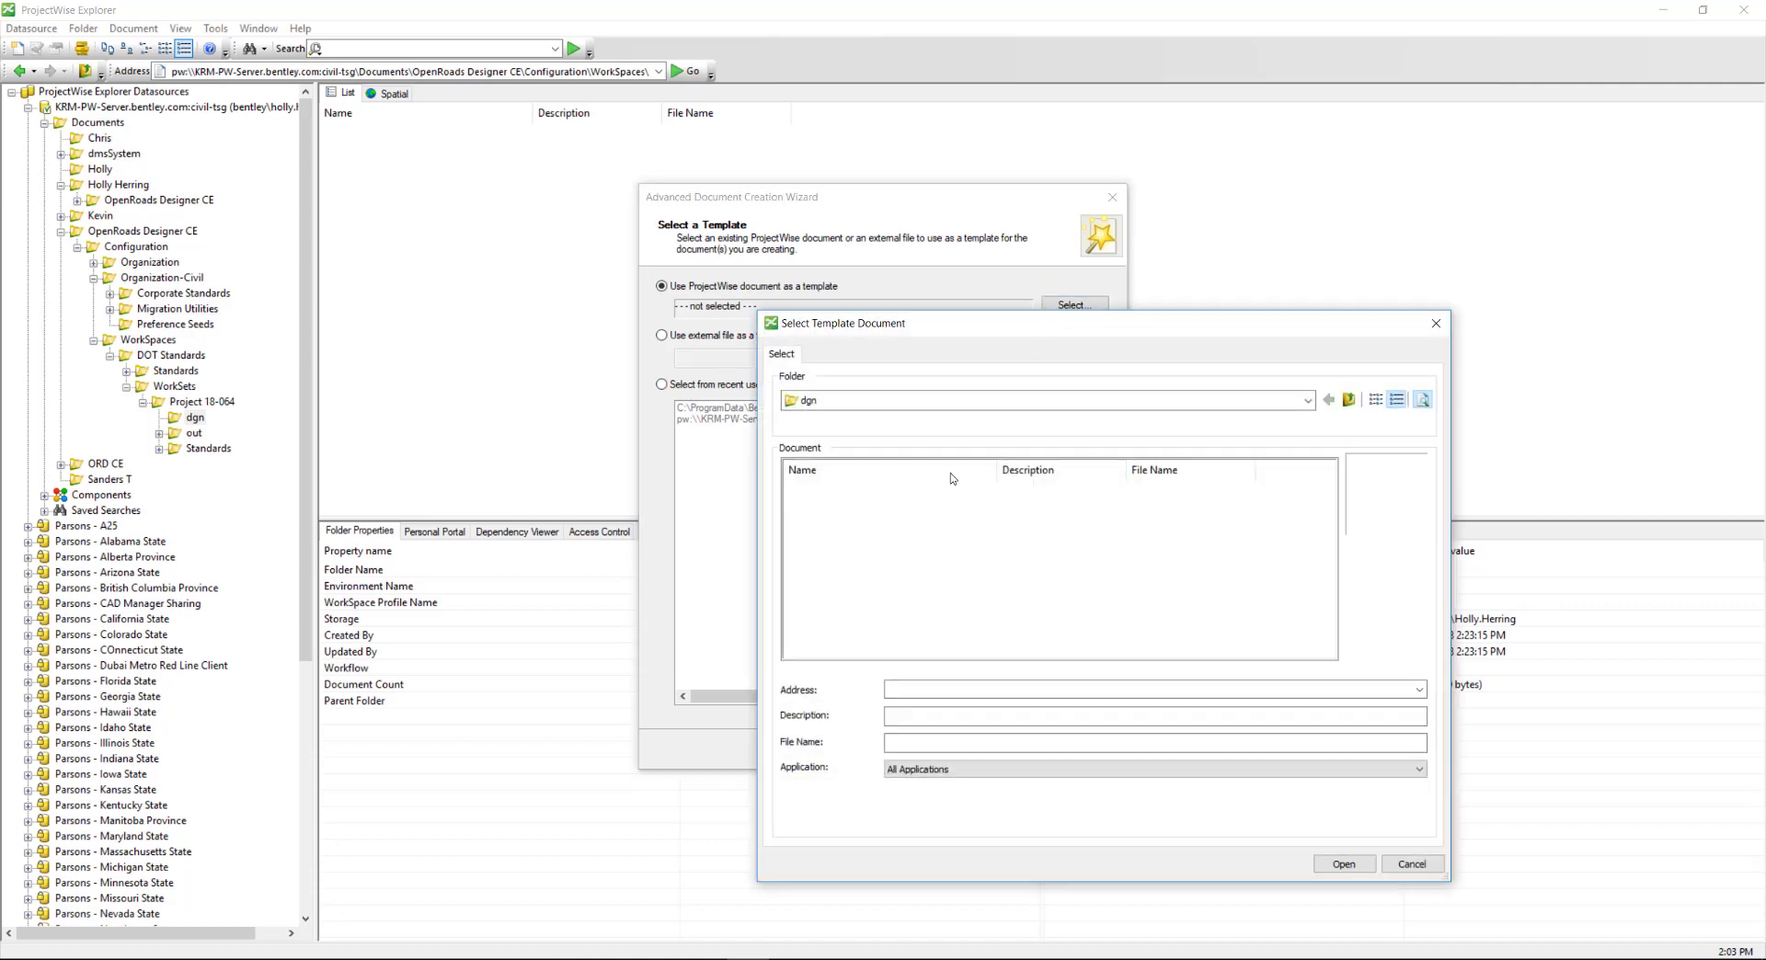
pyautogui.click(1349, 399)
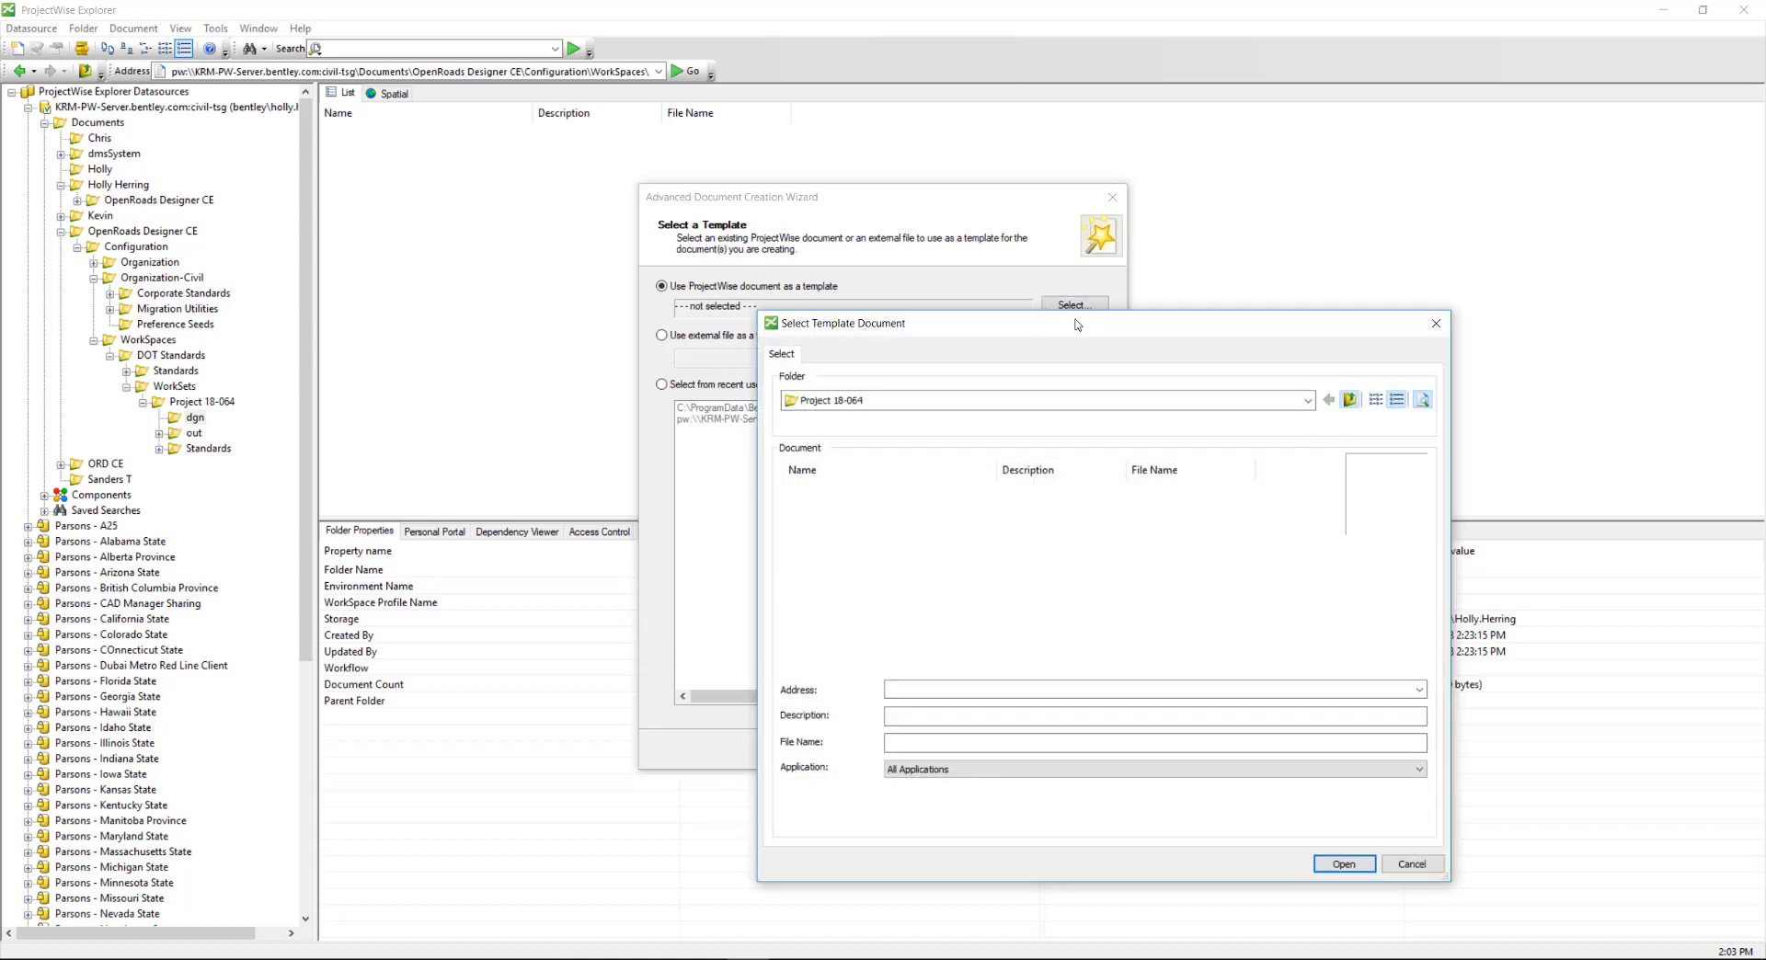
pyautogui.press('BackSpace')
pyautogui.press('BackSpace')
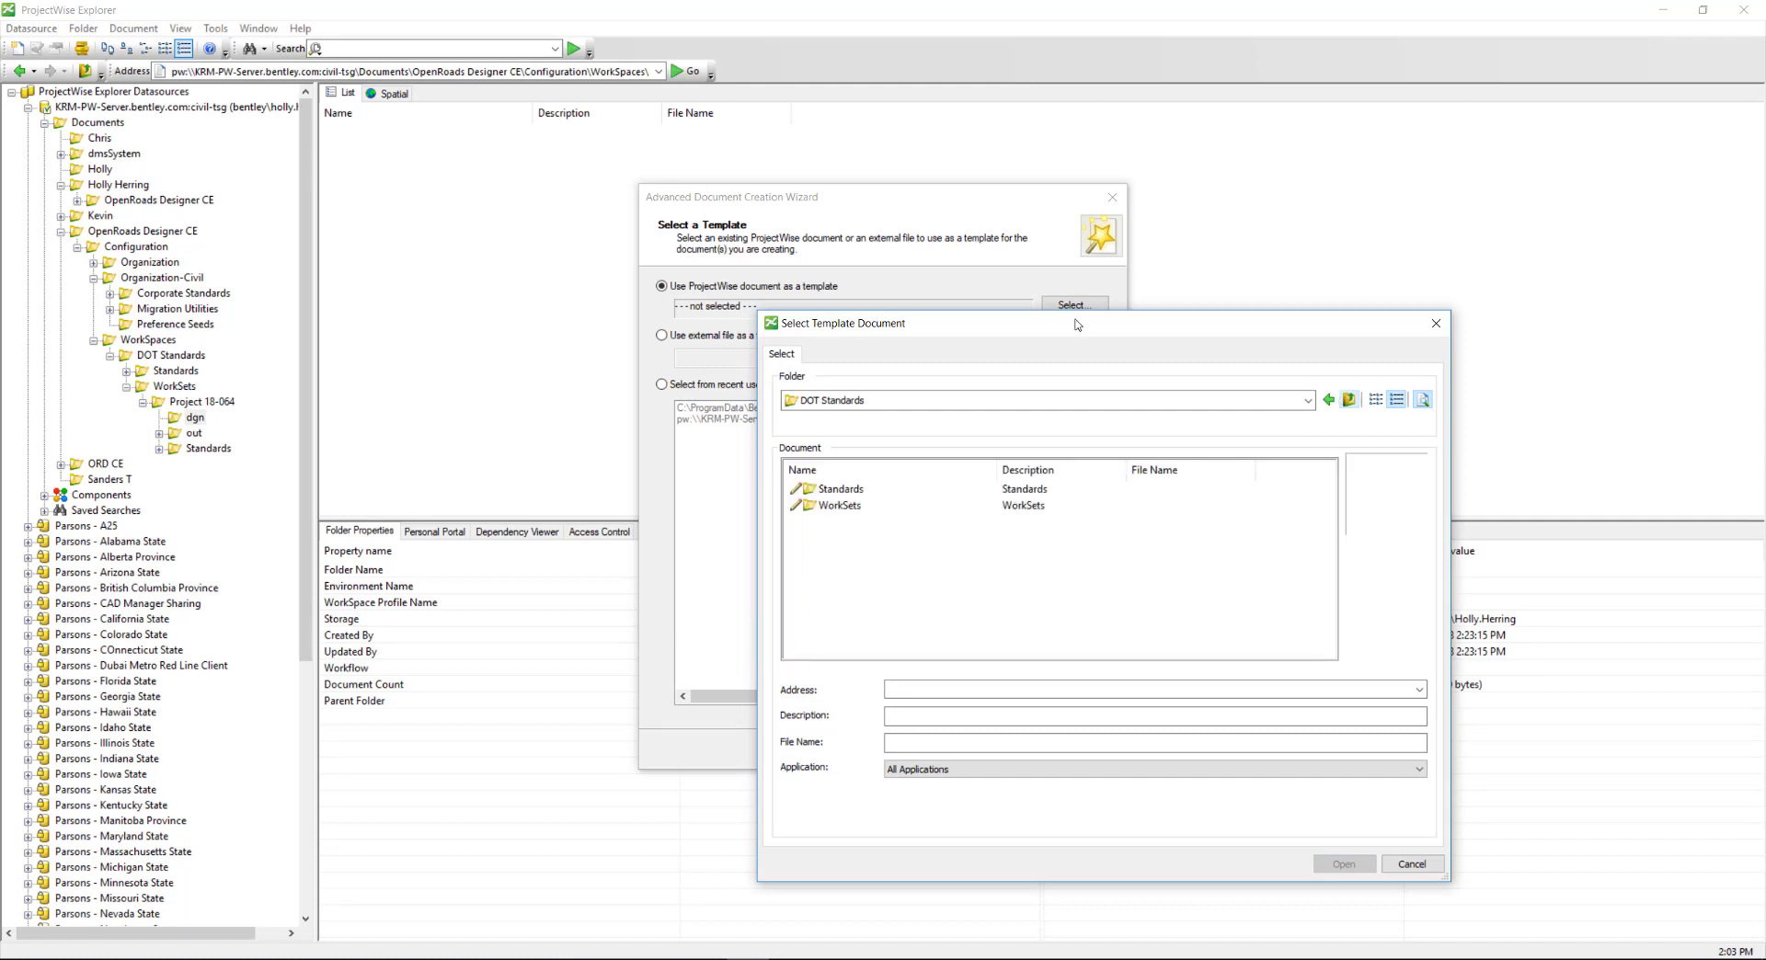
pyautogui.press('BackSpace')
pyautogui.press('BackSpace')
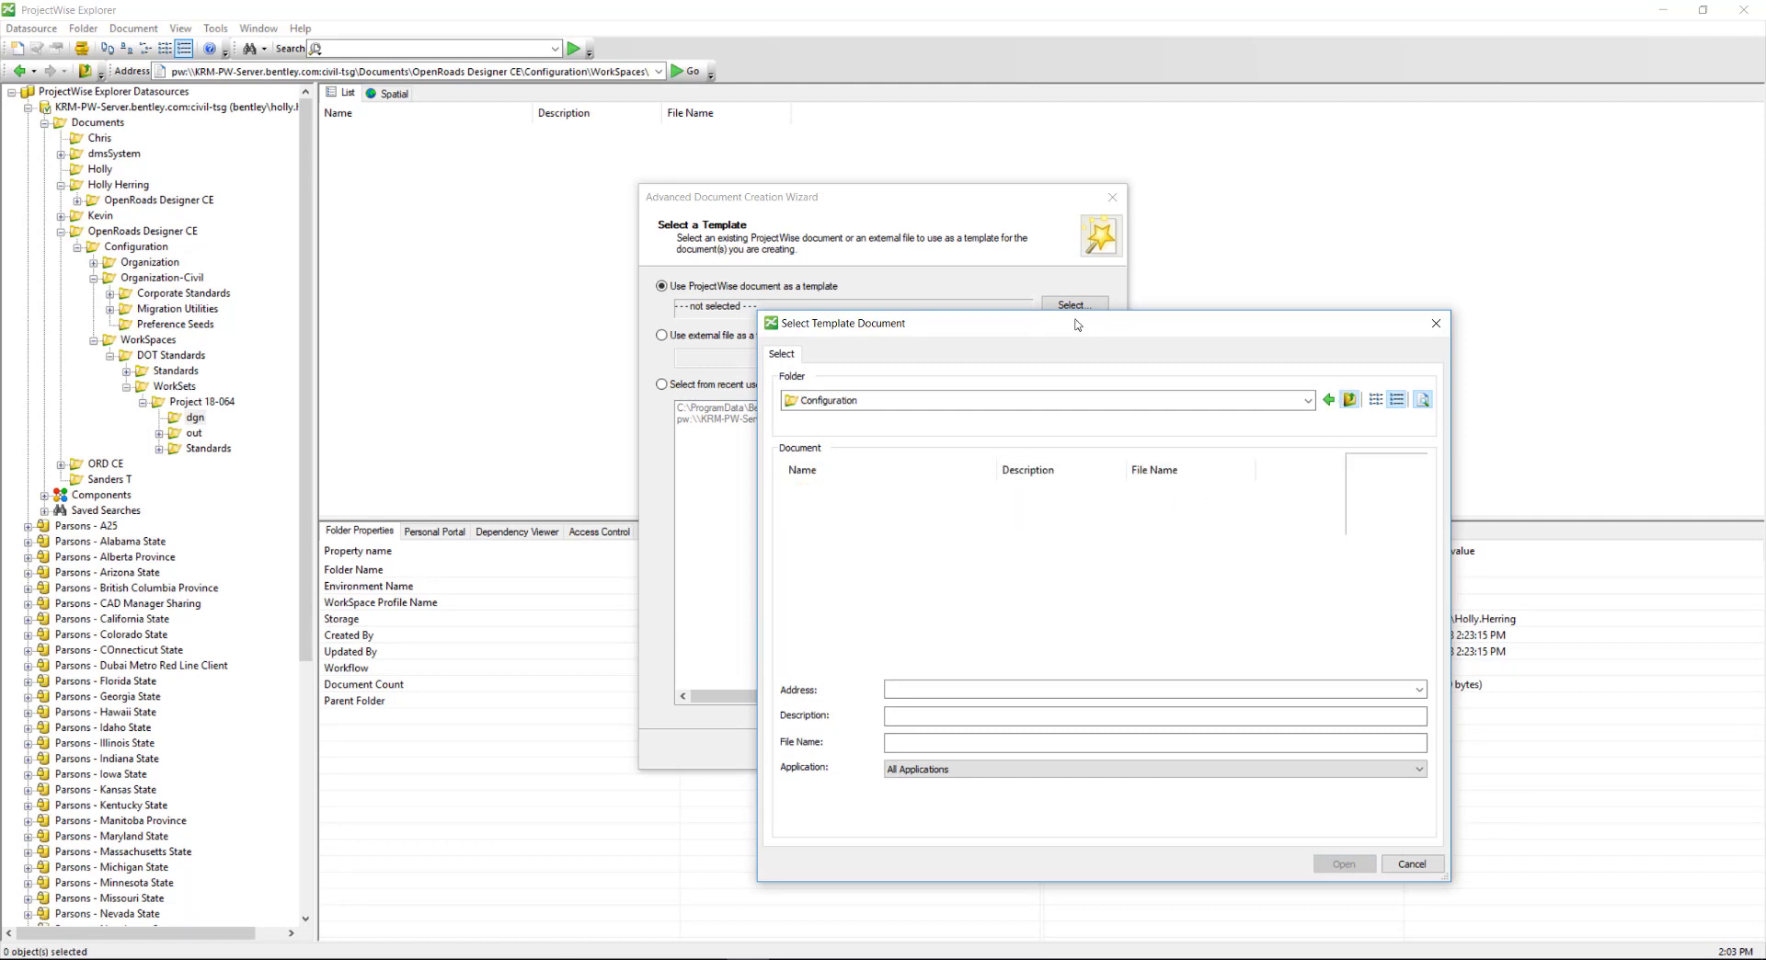
pyautogui.press('Up')
pyautogui.press('Return')
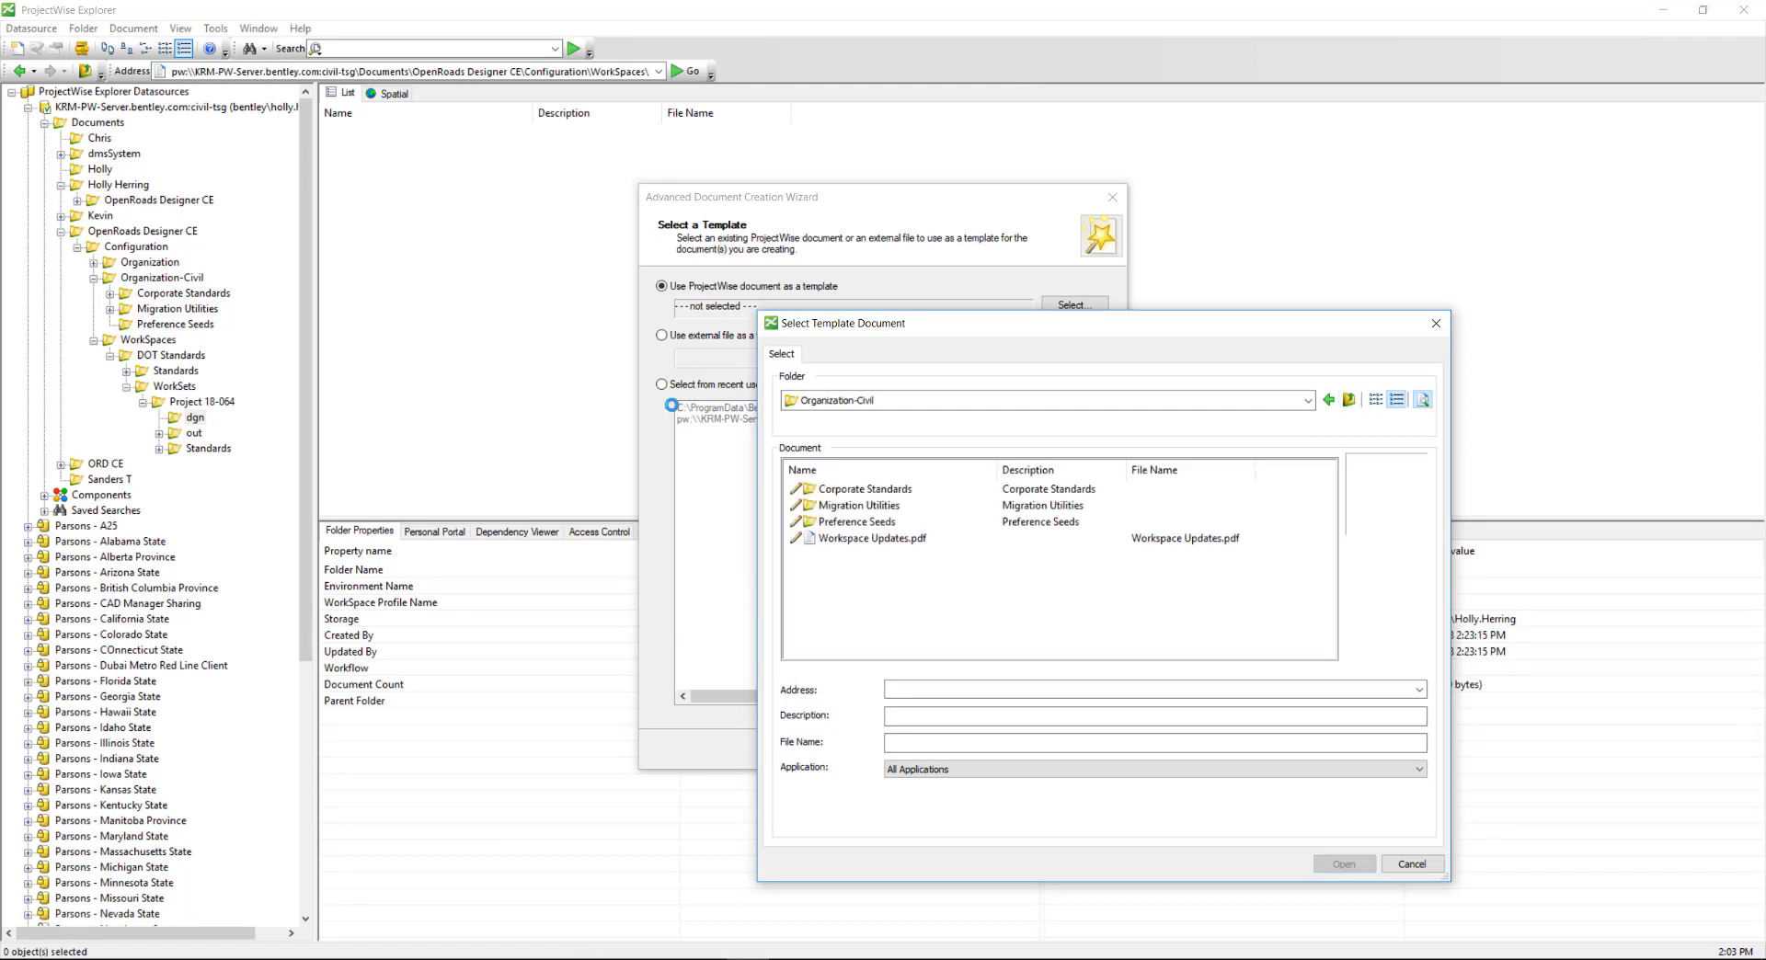
pyautogui.doubleClick(854, 489)
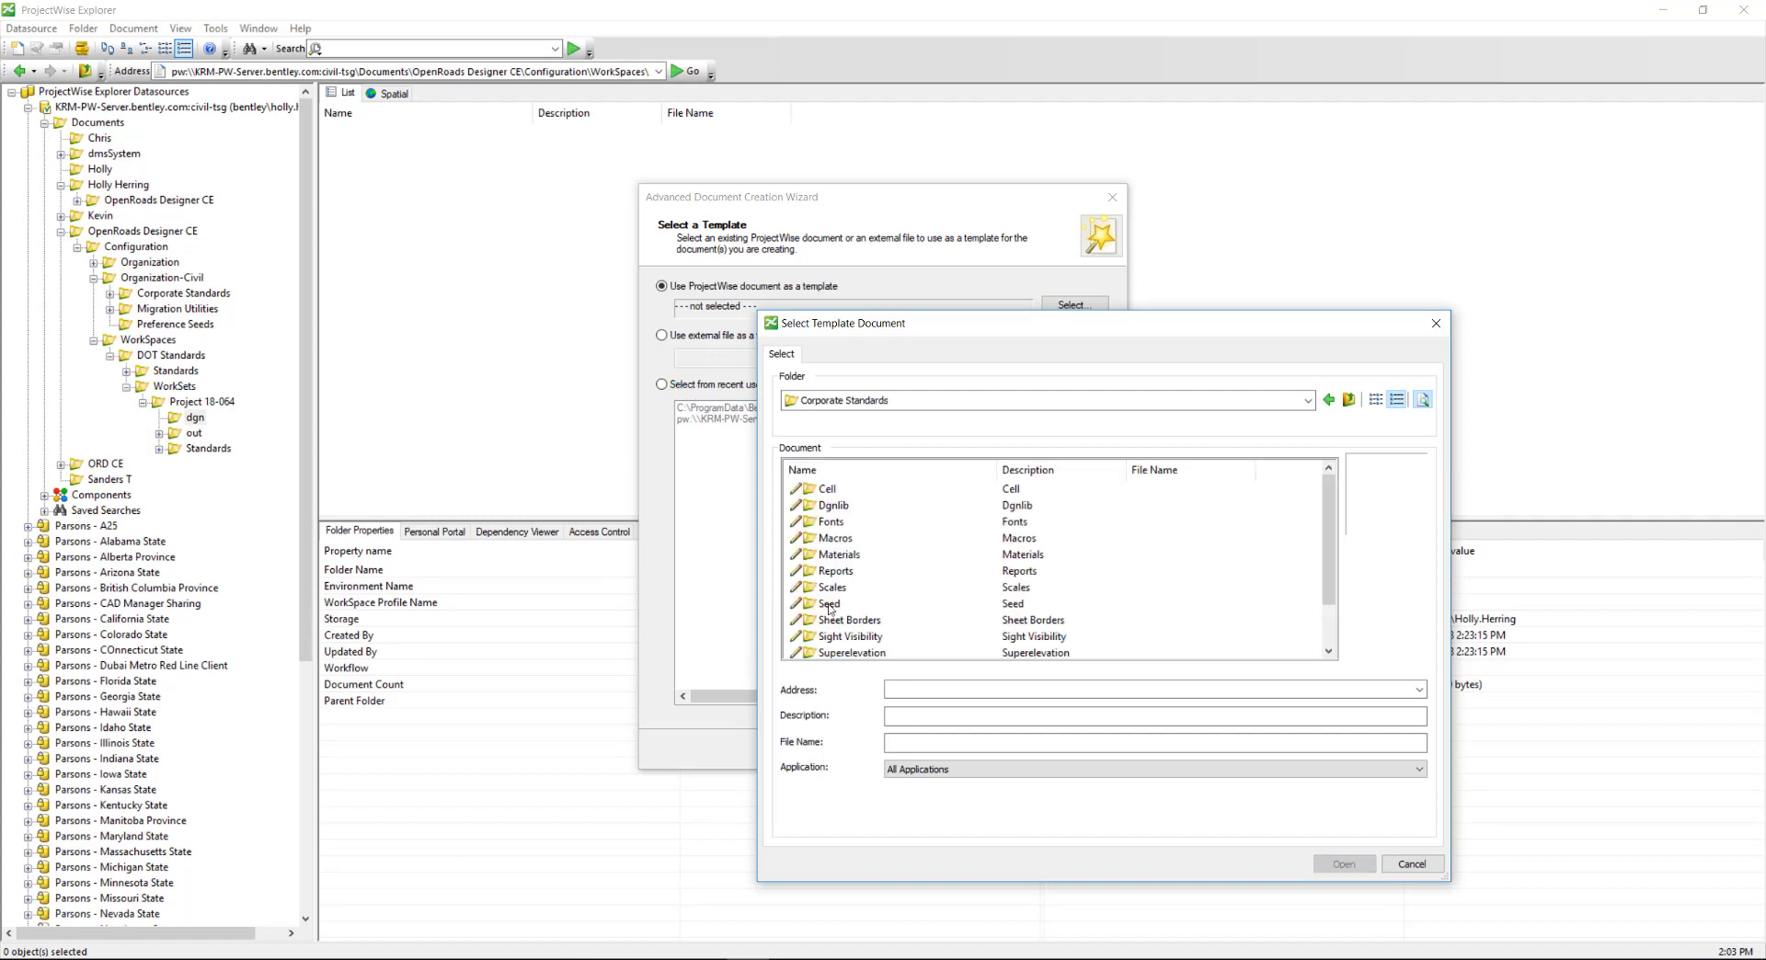
pyautogui.doubleClick(829, 604)
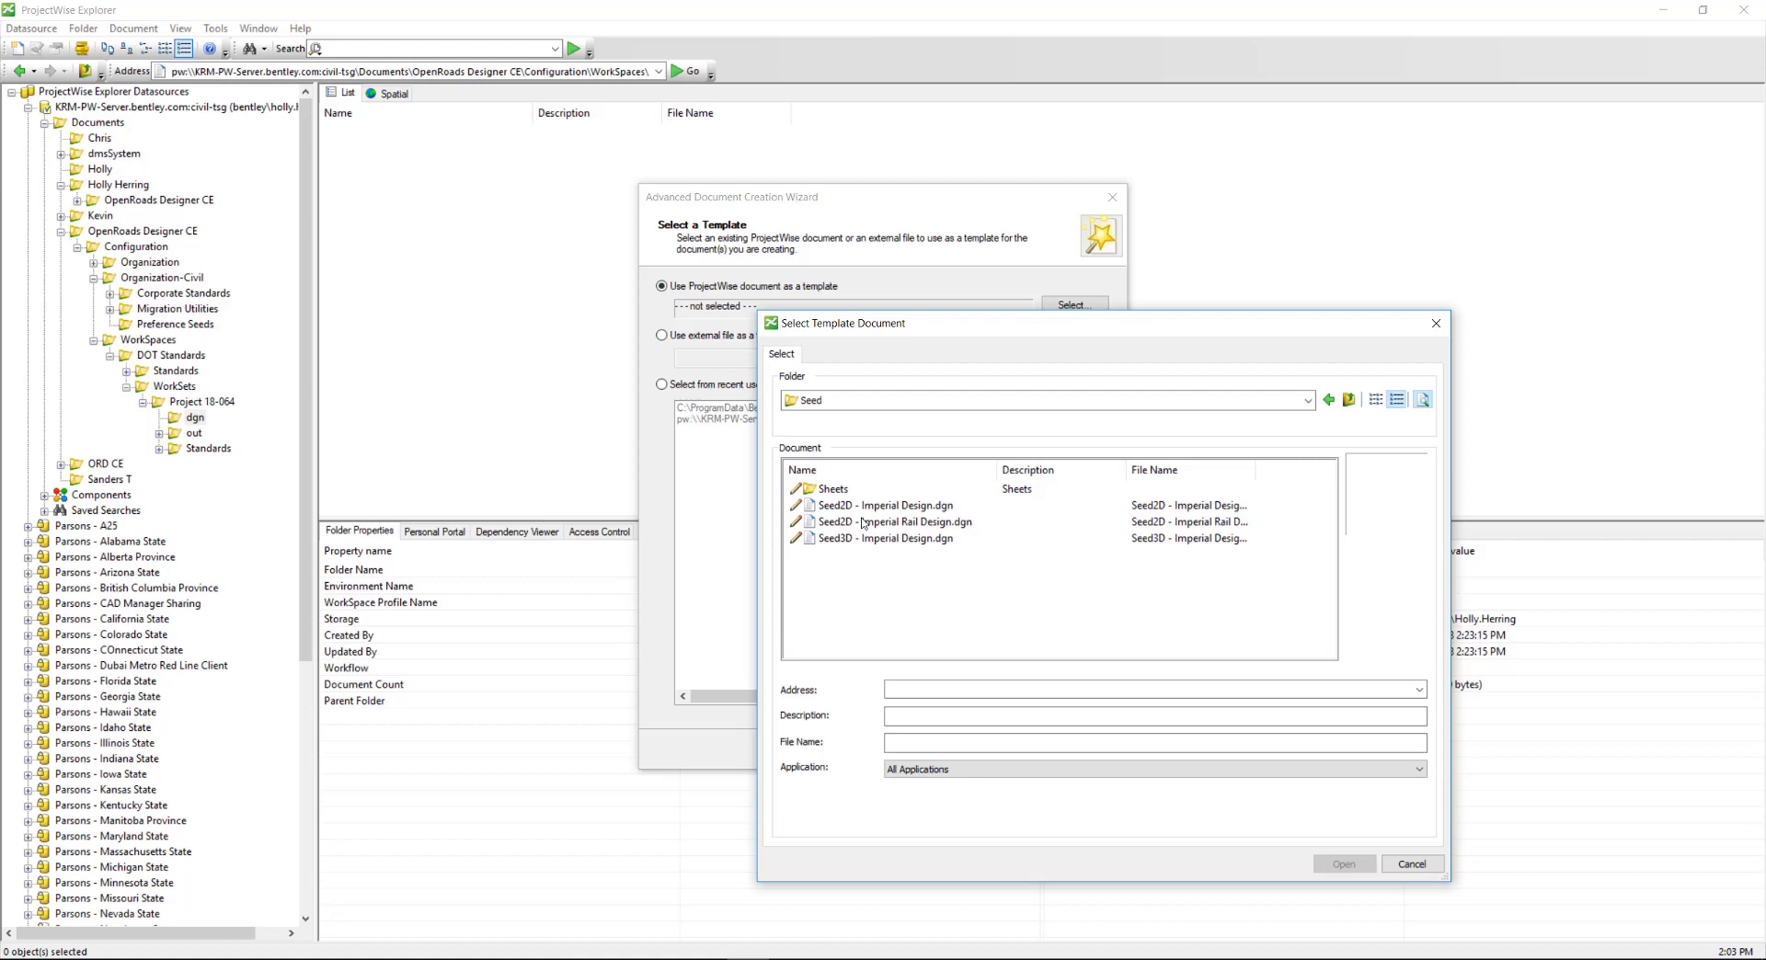
pyautogui.press('Down')
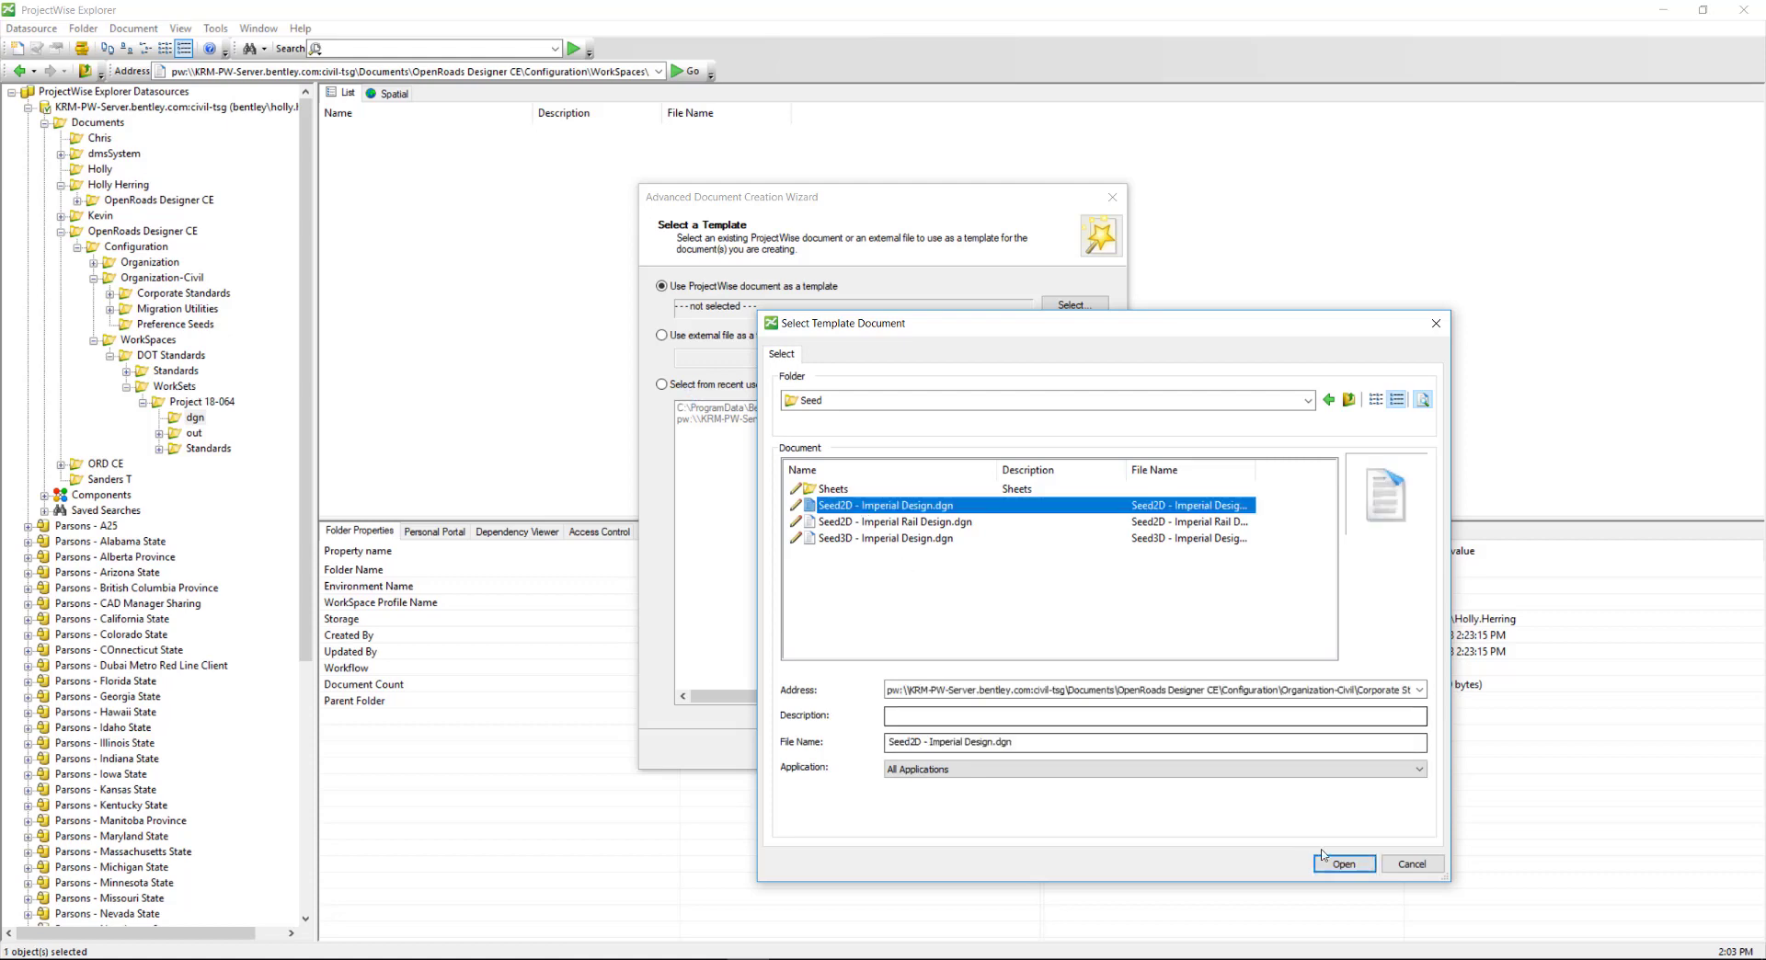
pyautogui.click(1330, 862)
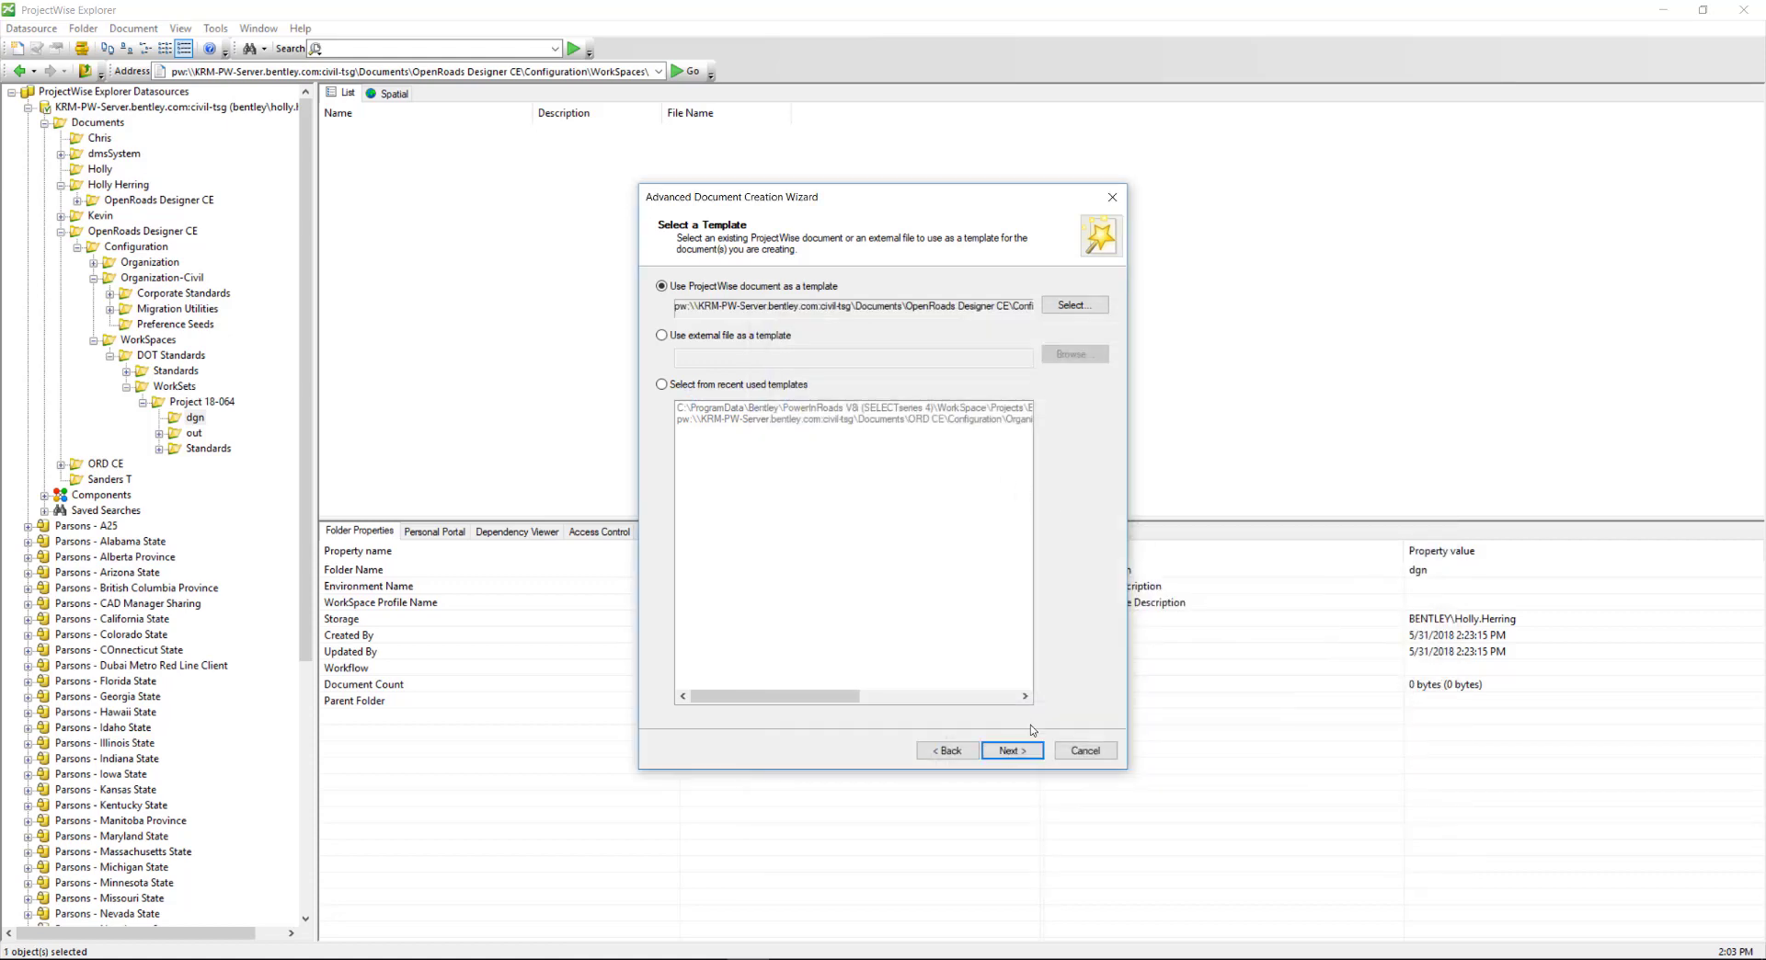
# - Name the new document WorkSpaceTest and set its application to OpenRoads Designer
pyautogui.press('Return')
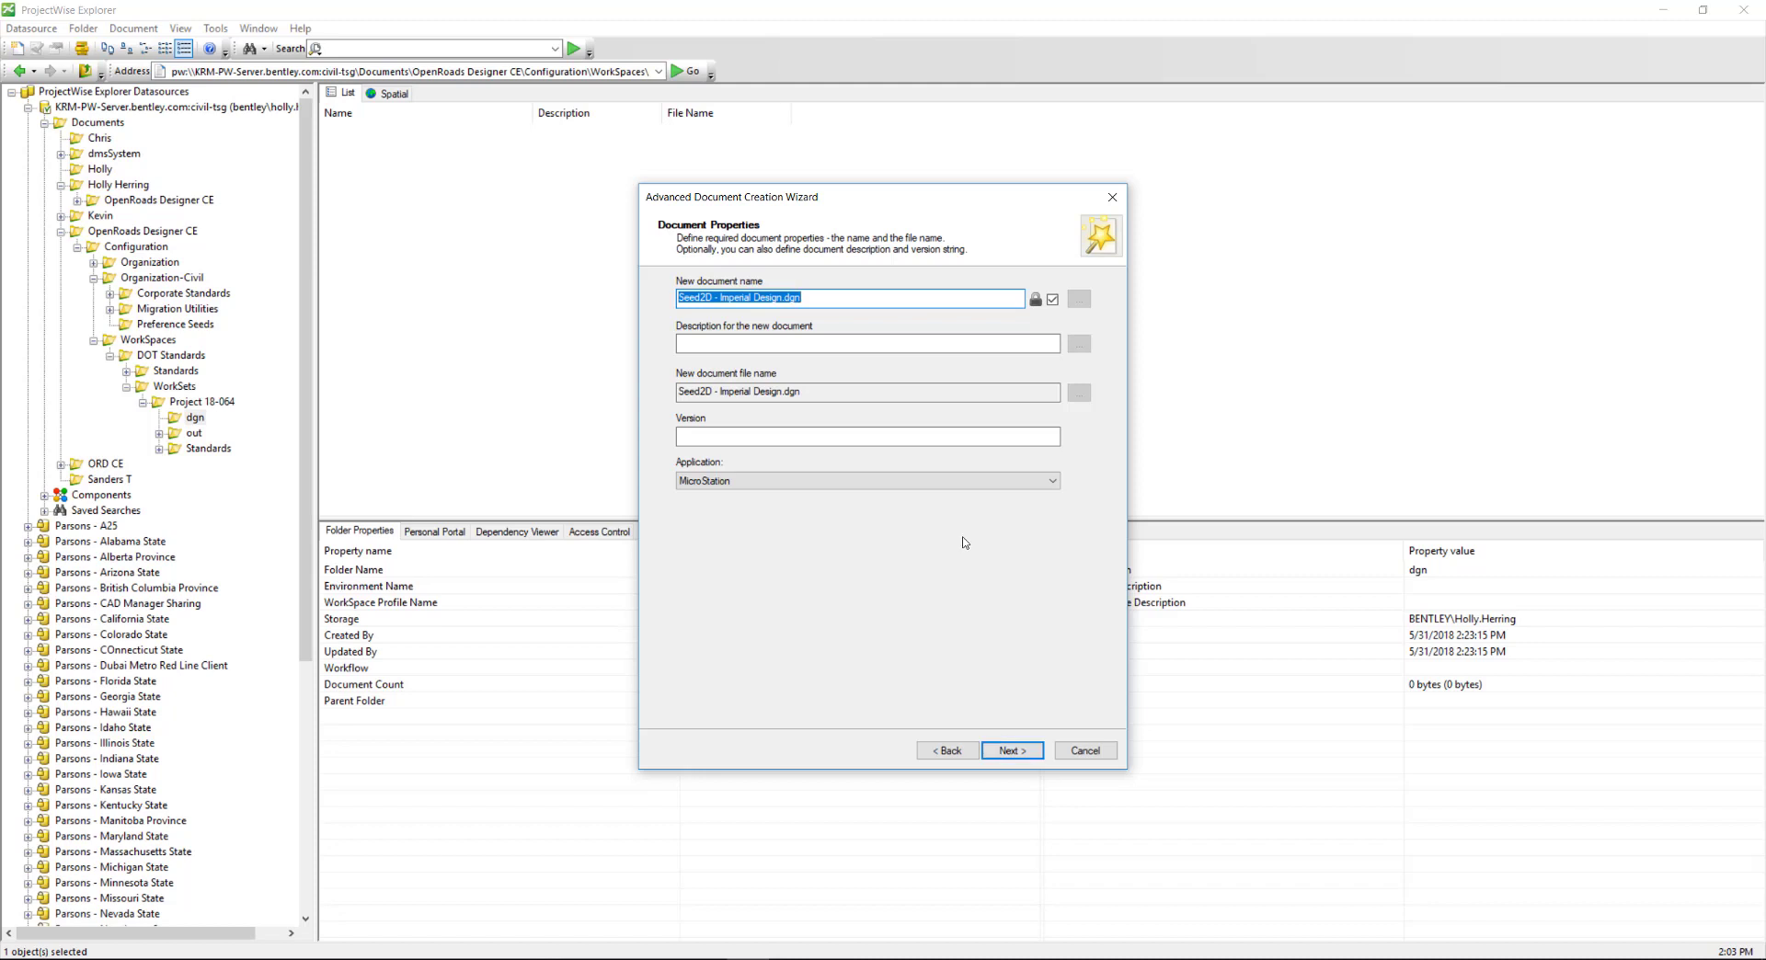
pyautogui.write('WorkS')
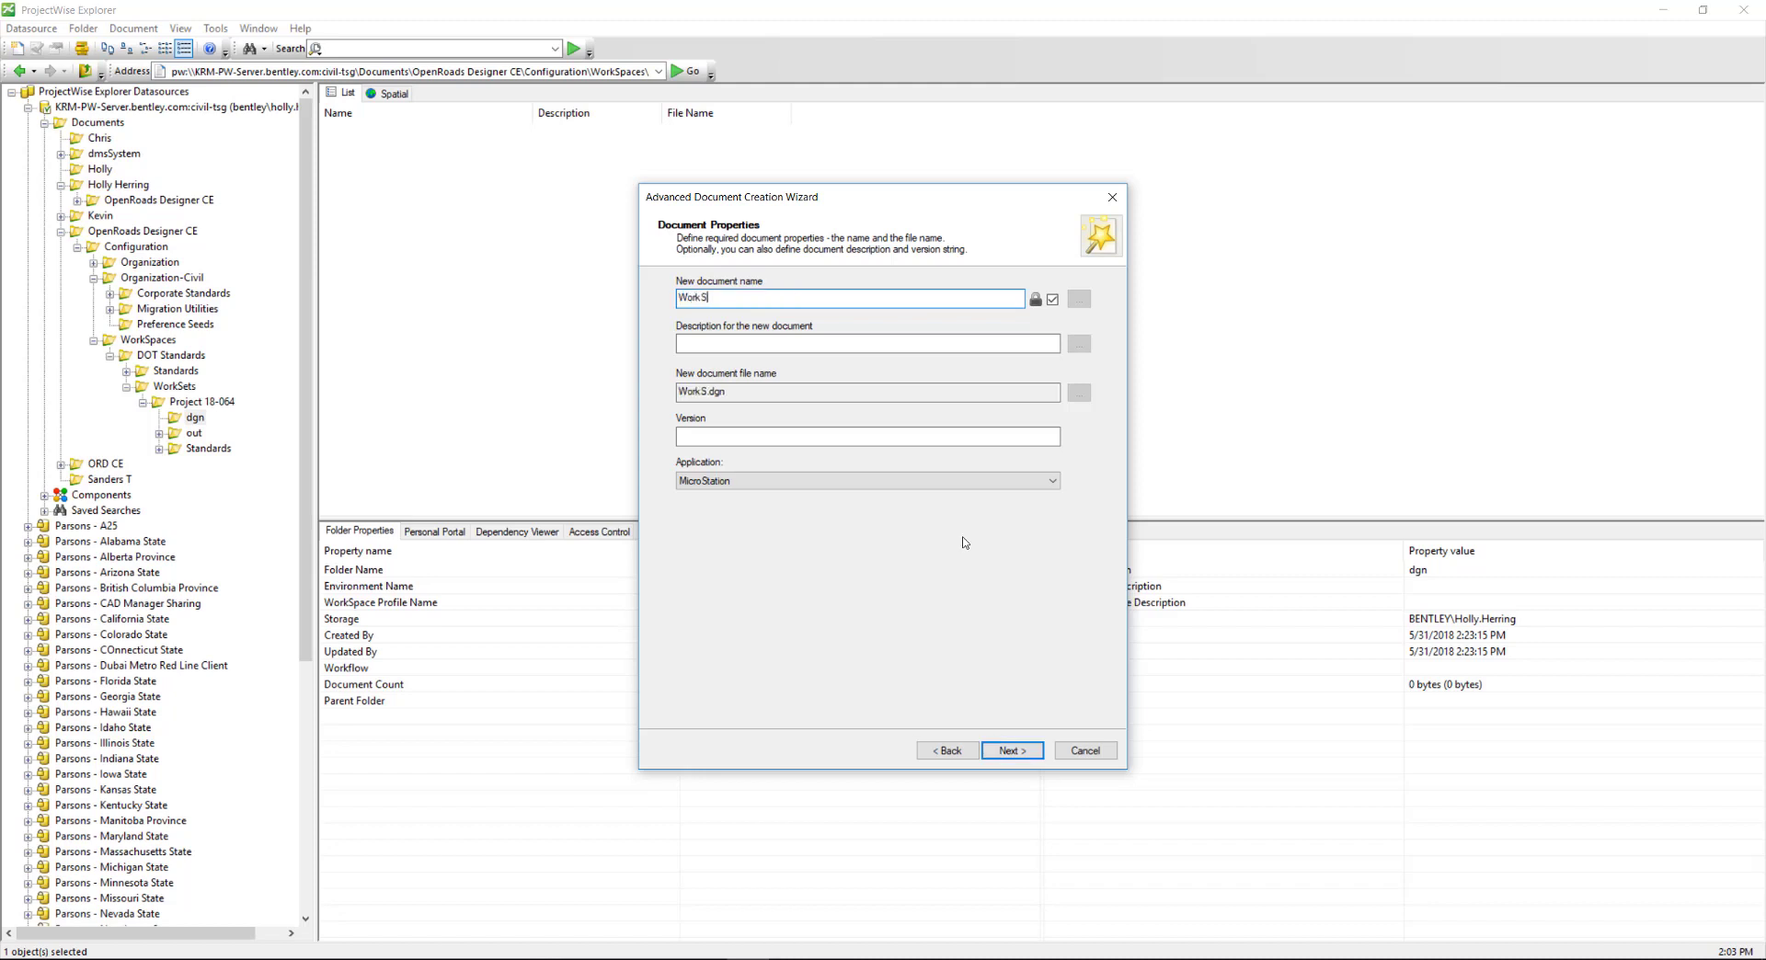
pyautogui.write('paceTest')
pyautogui.click(927, 481)
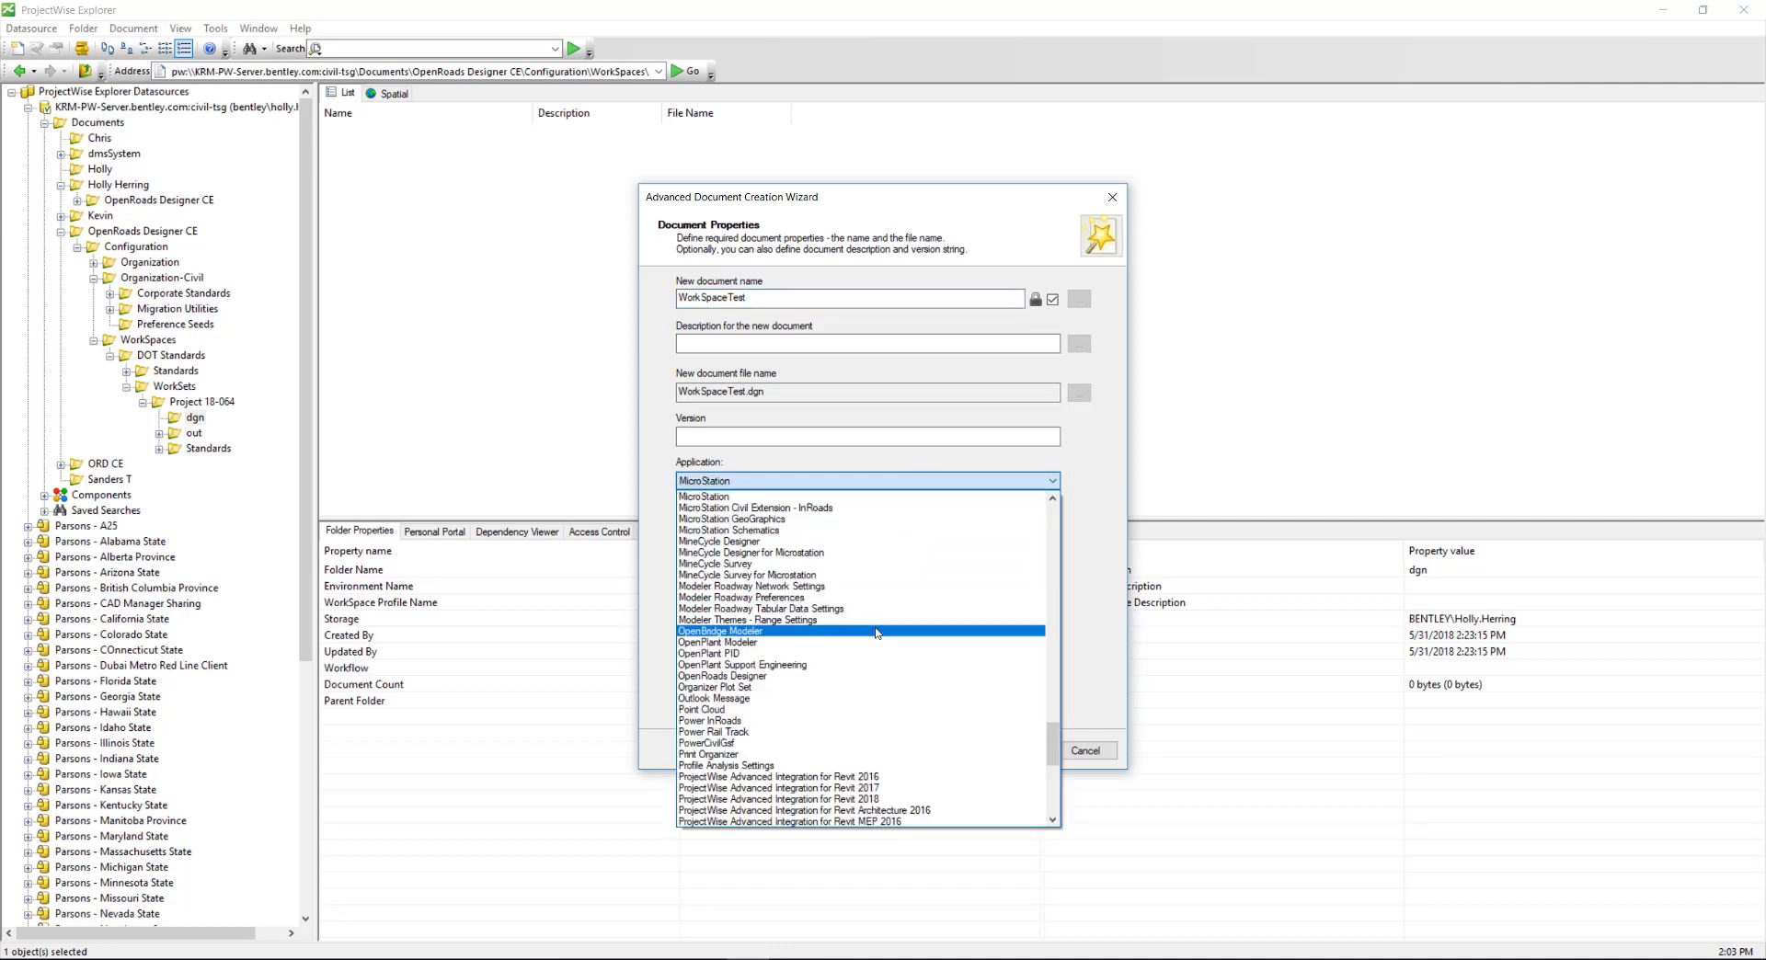
pyautogui.click(866, 676)
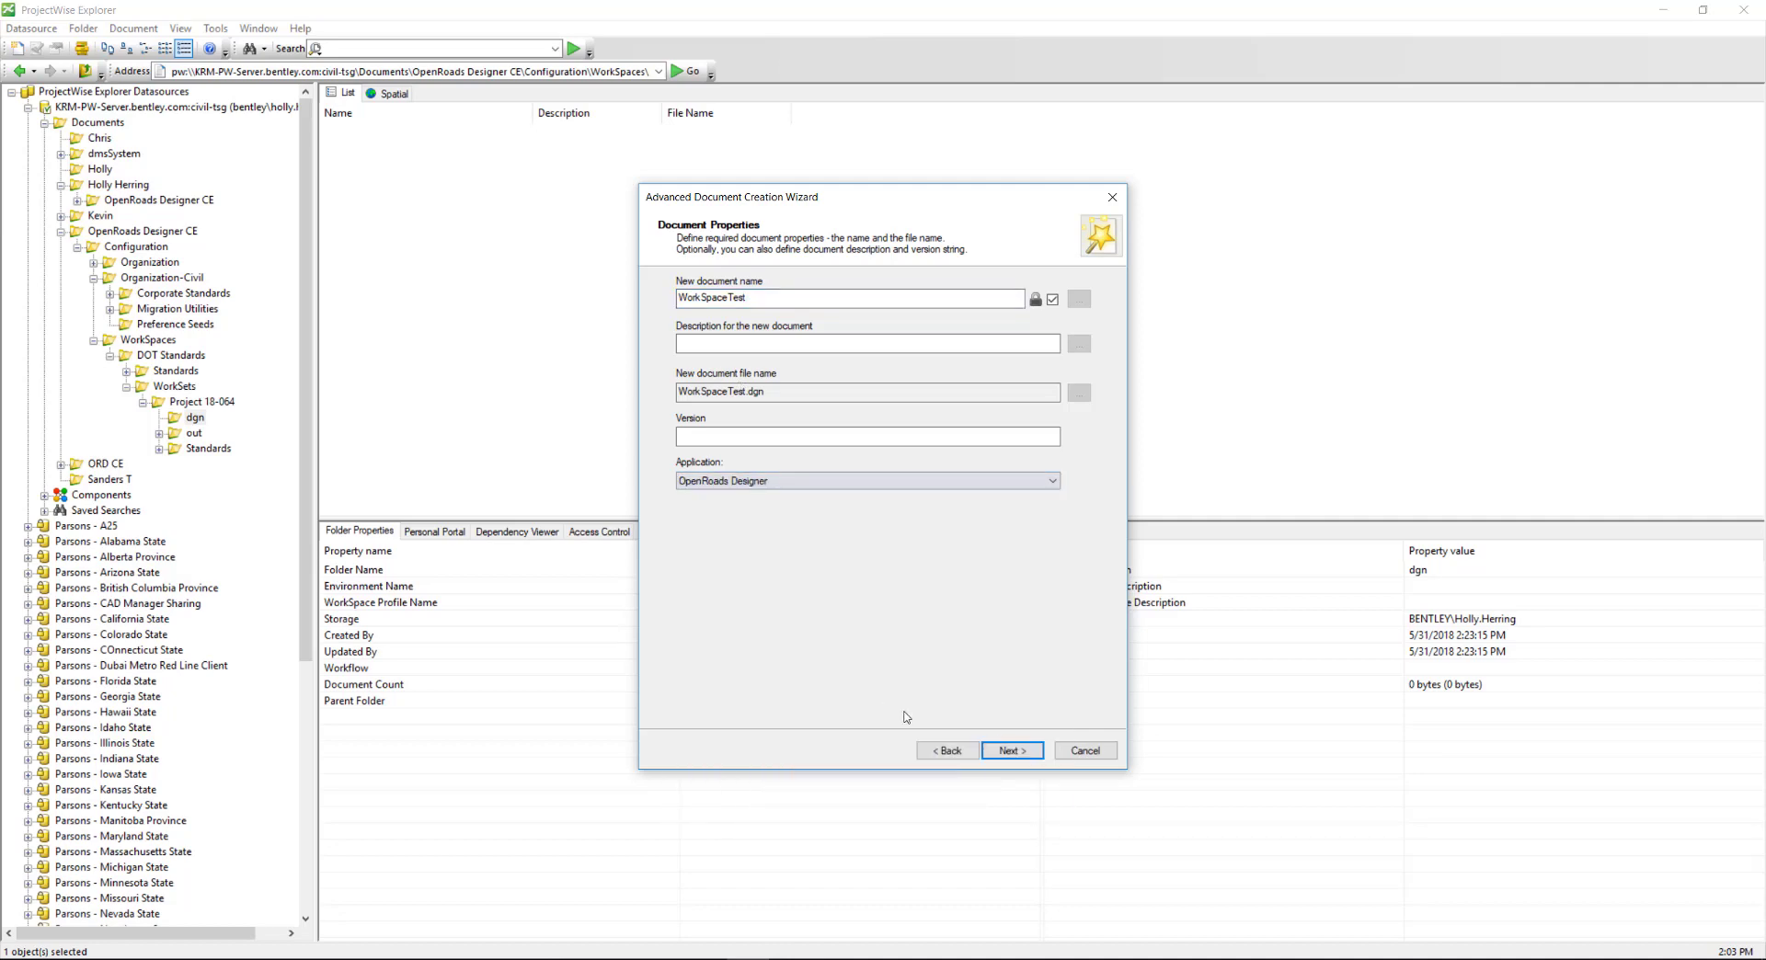
# - Finish creating WorkSpaceTest.dgn and open it in OpenRoads Designer
pyautogui.click(1007, 753)
pyautogui.press('Return')
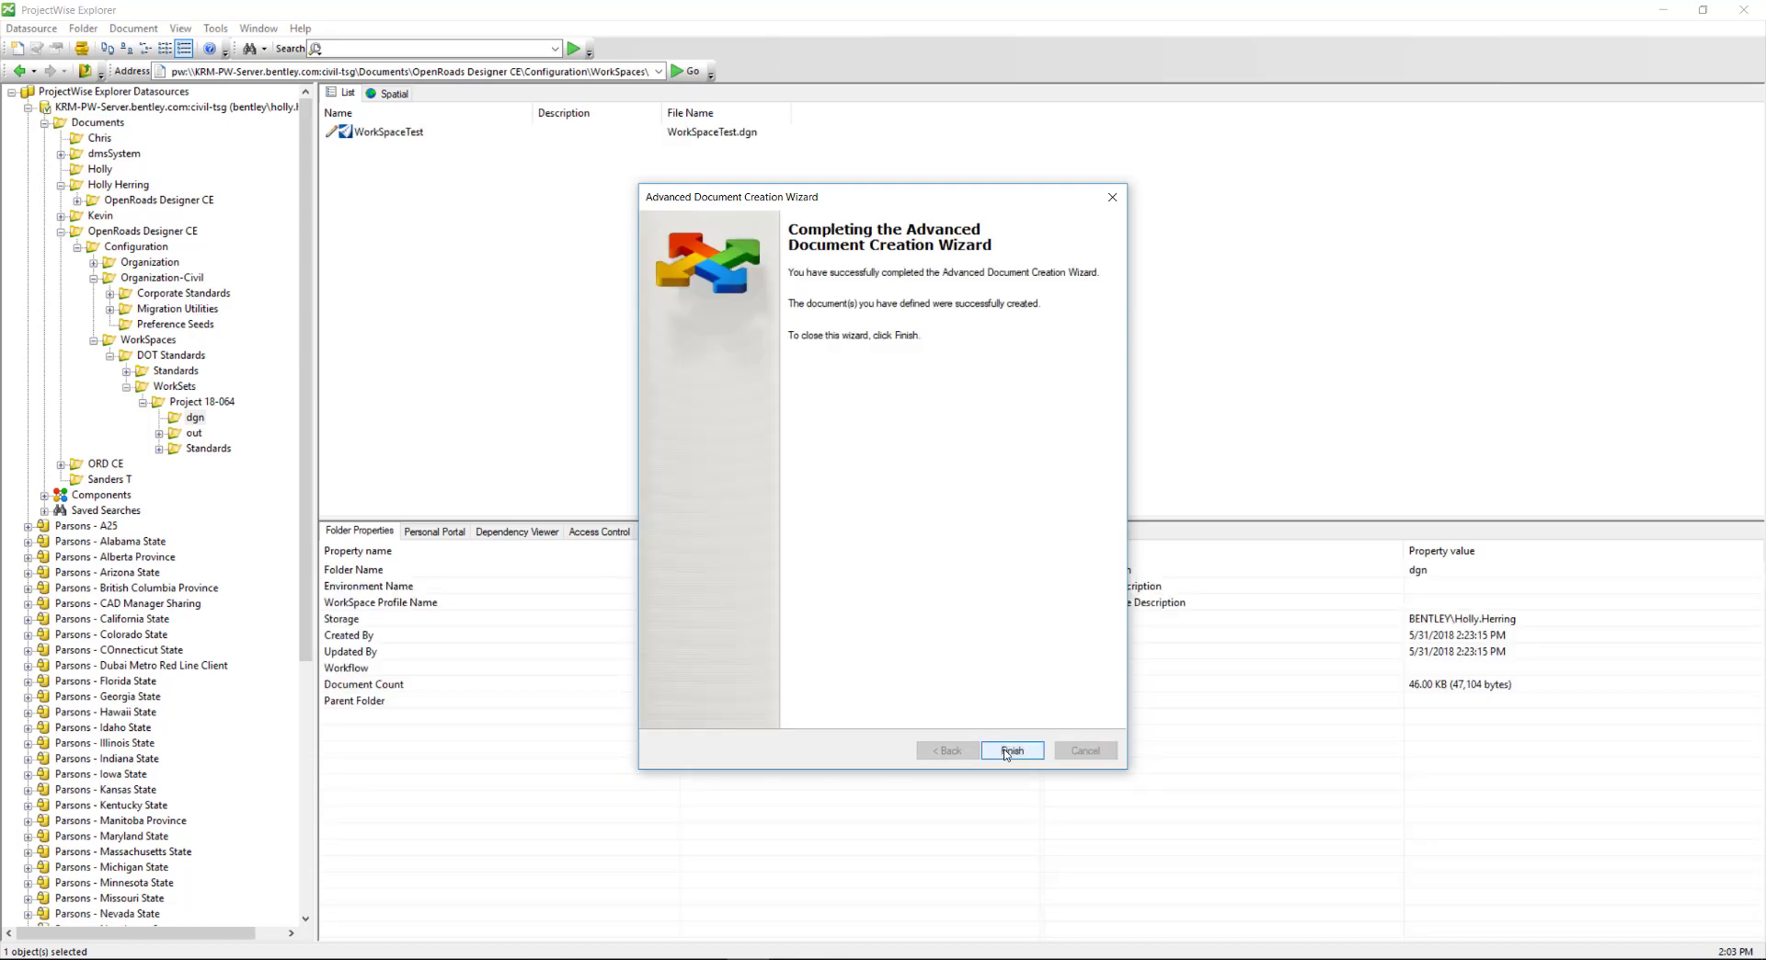
pyautogui.click(1008, 752)
pyautogui.doubleClick(396, 131)
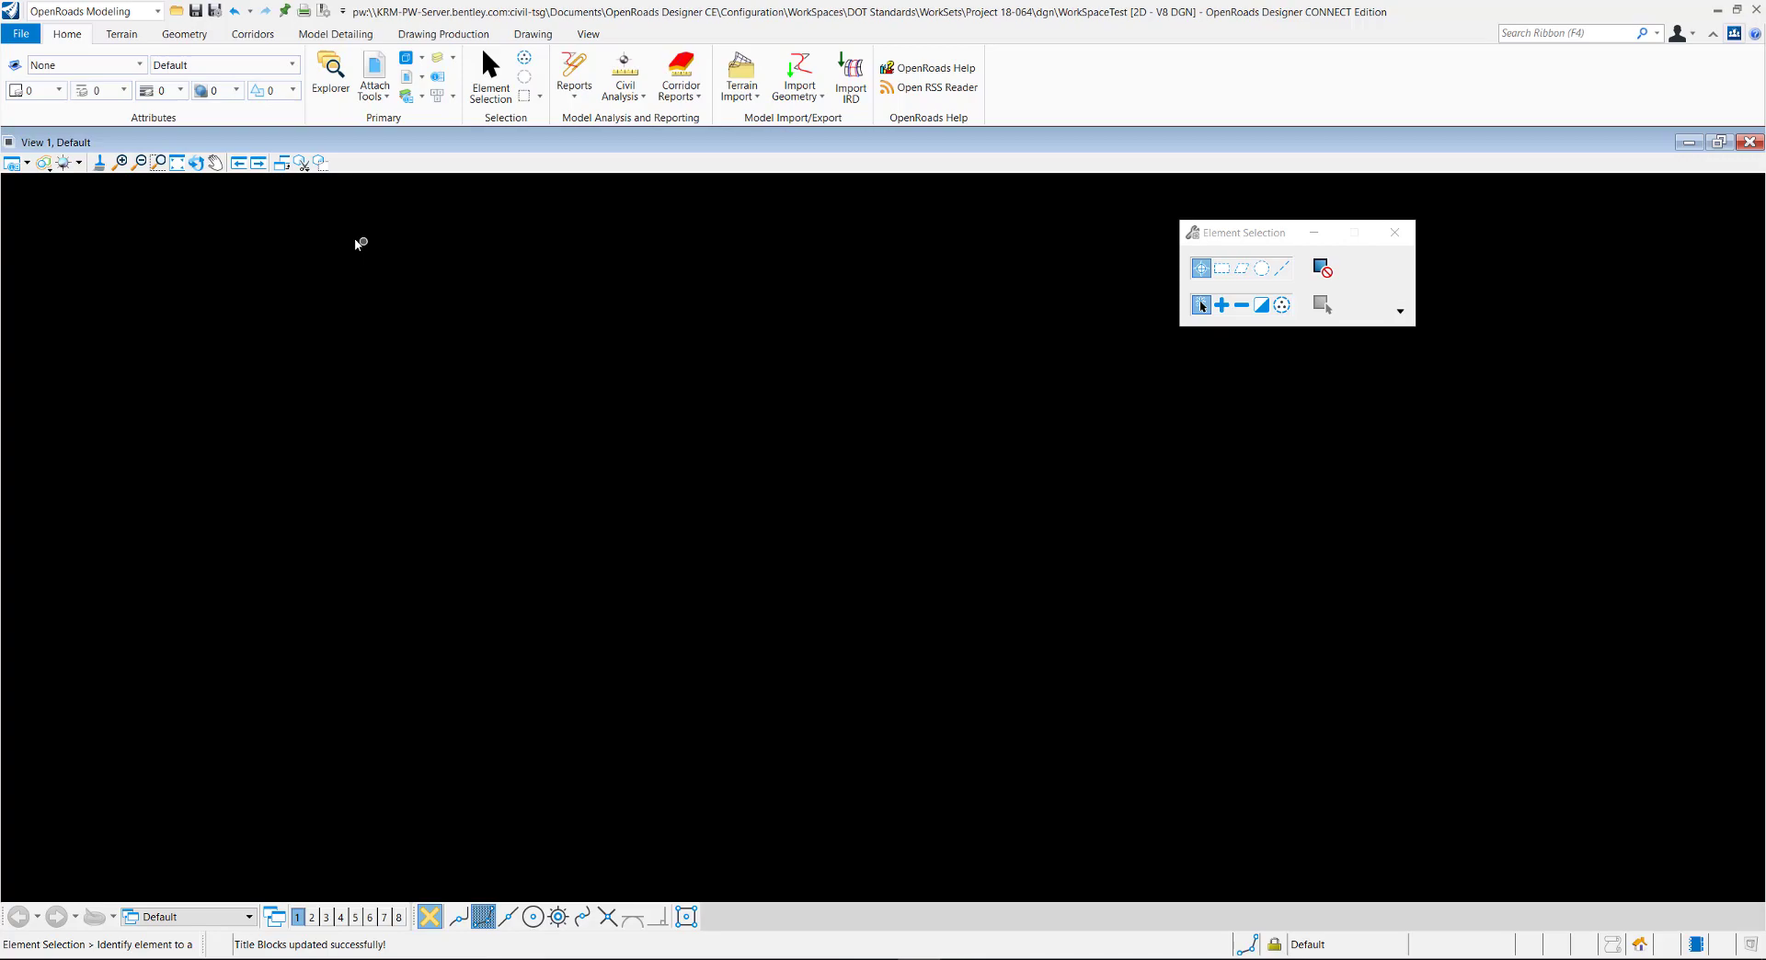
# - Review About Configuration's managed blocks for DOT Standards and Project 18-064, then close it
pyautogui.click(21, 33)
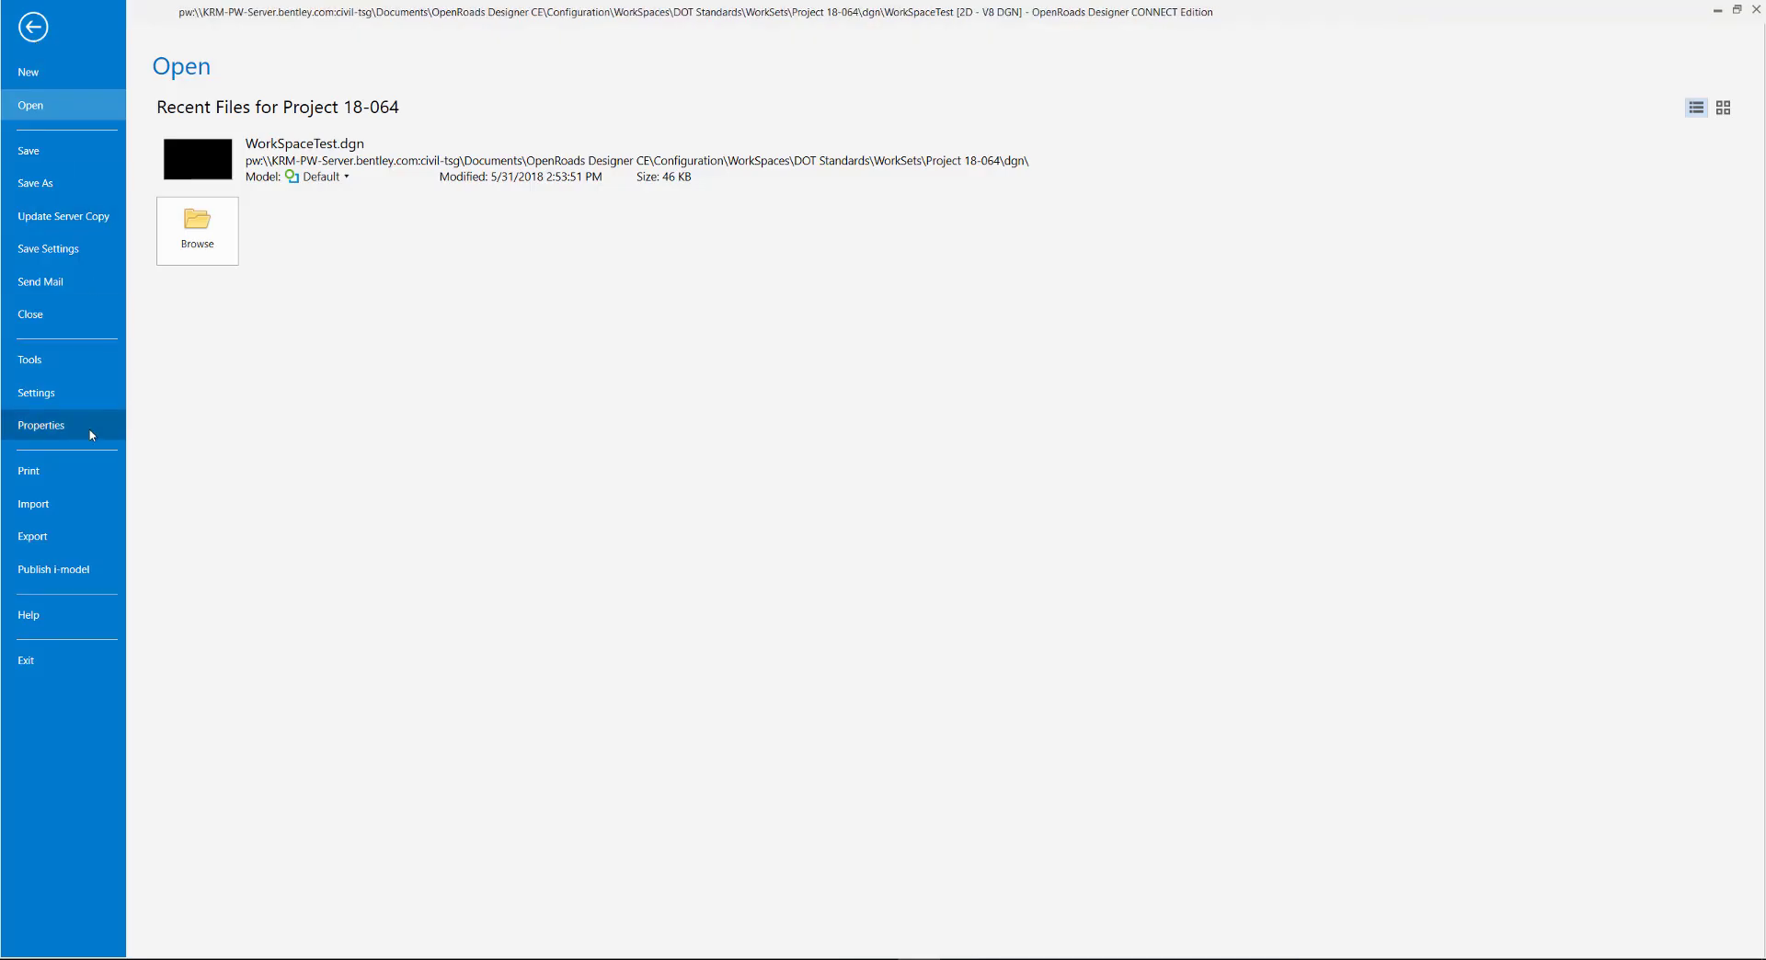
pyautogui.click(37, 393)
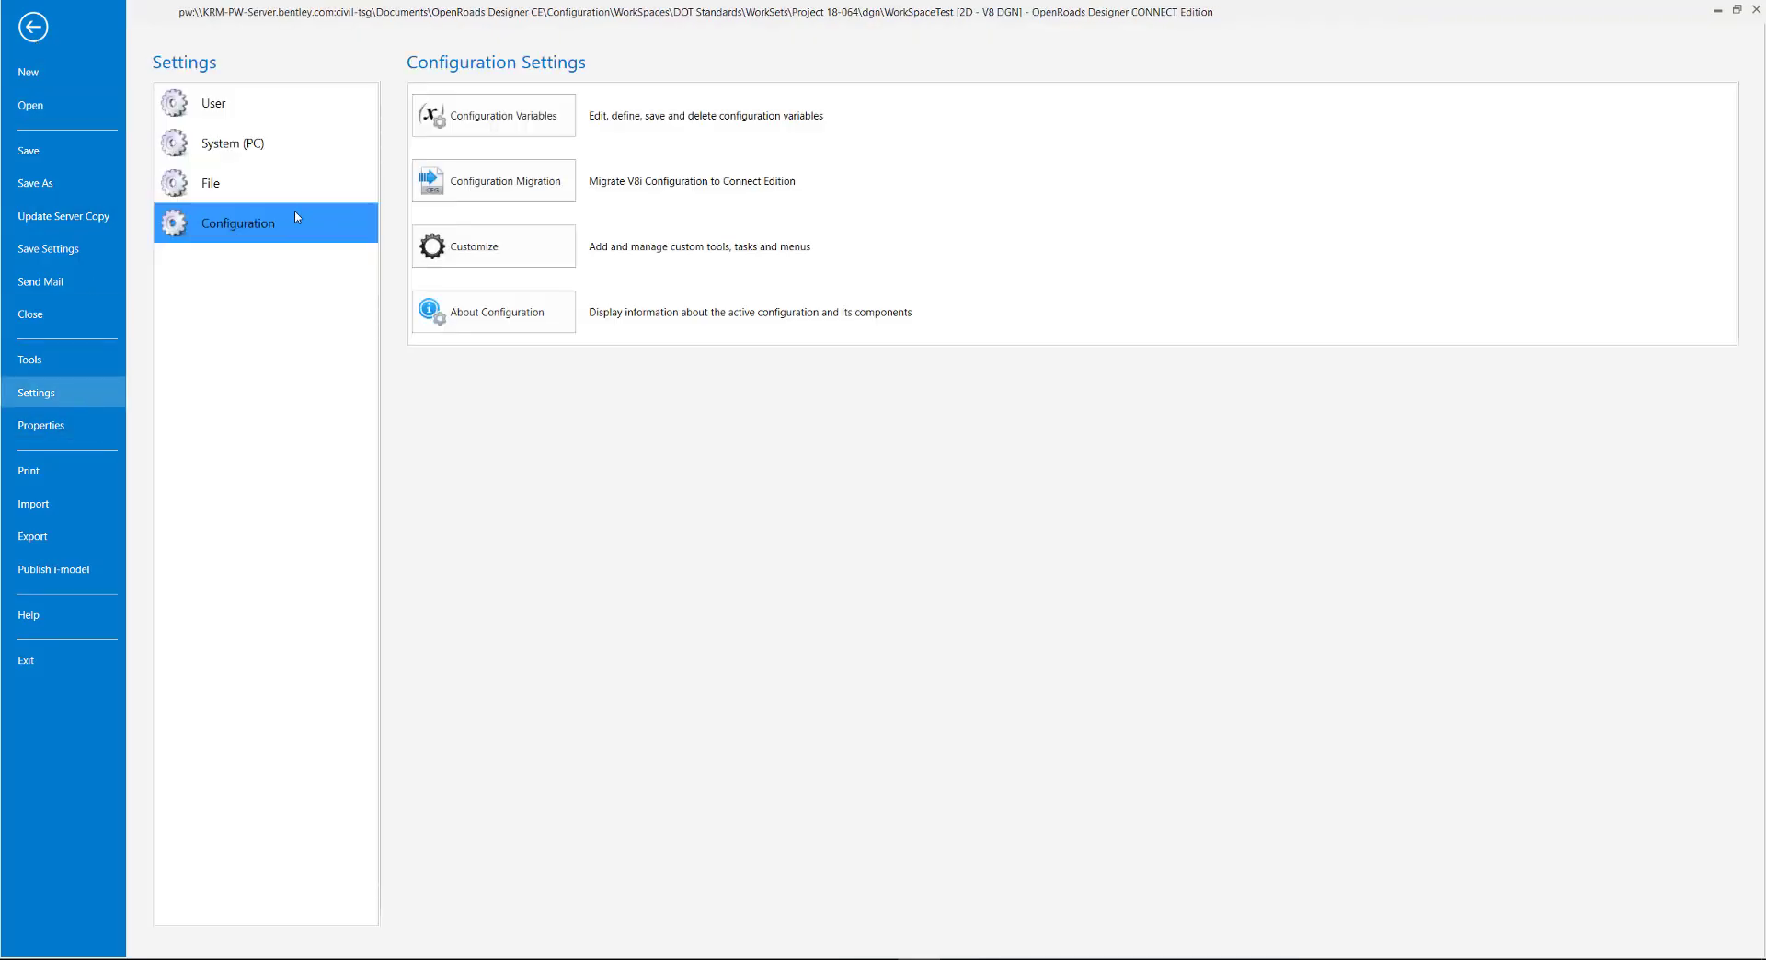
pyautogui.click(481, 311)
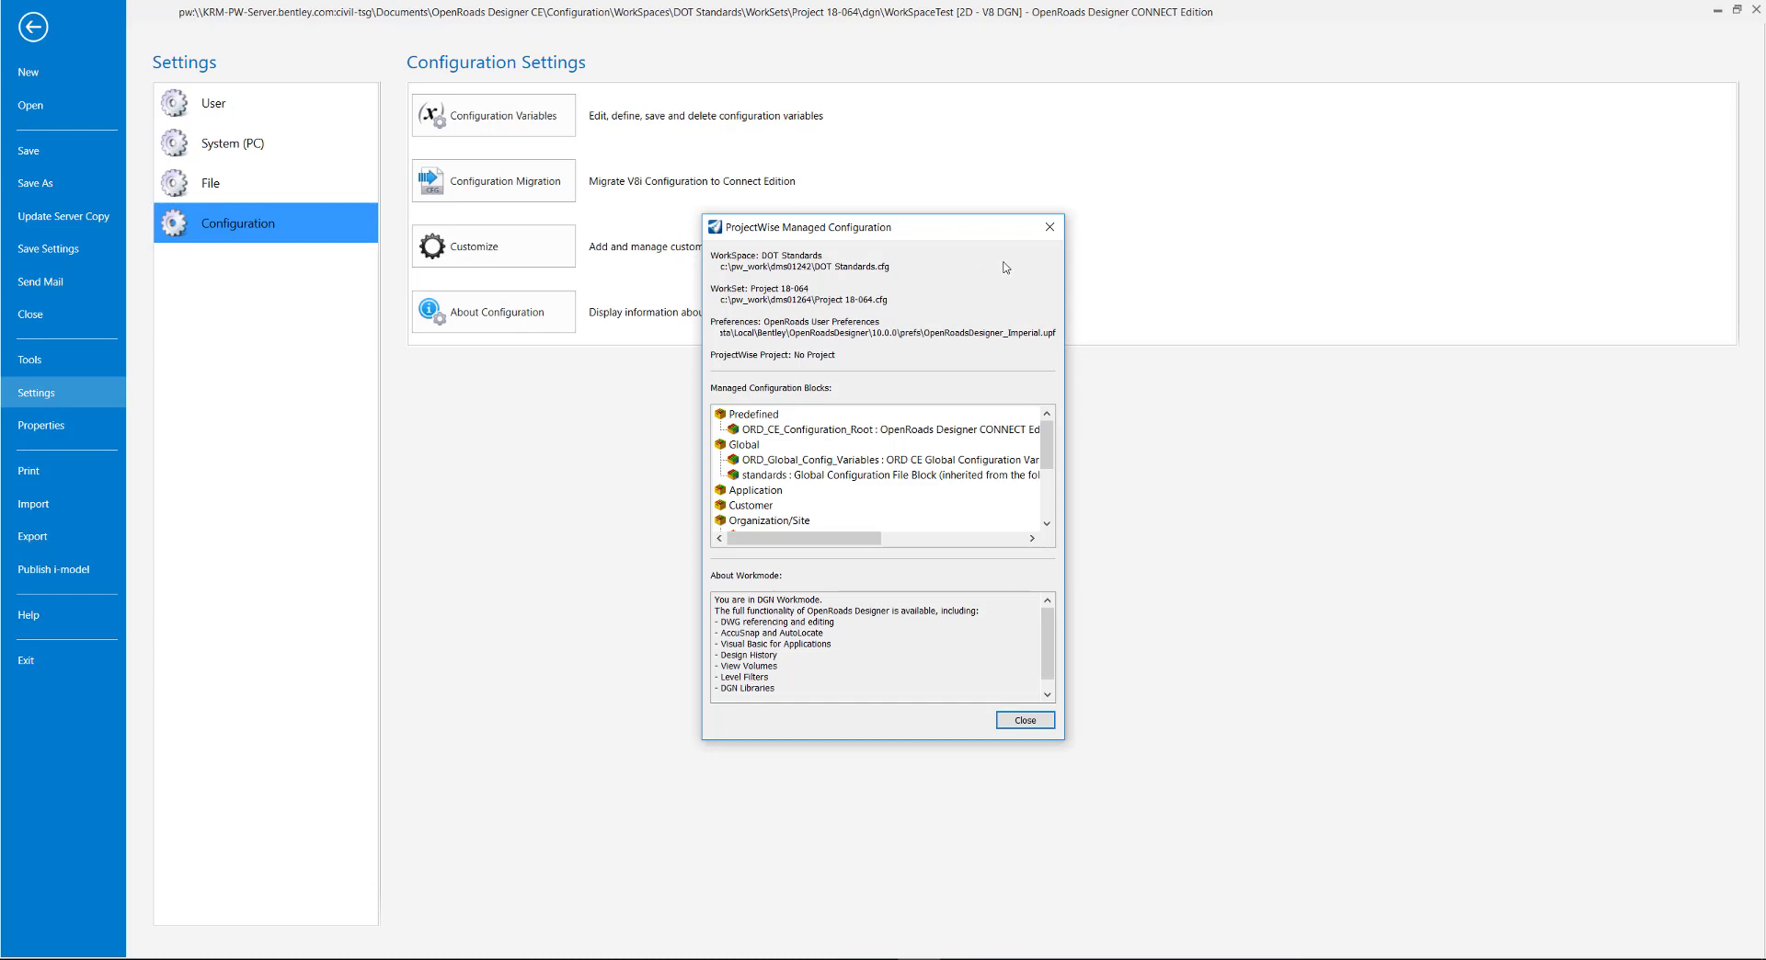
pyautogui.scroll(-1, 938, 473)
pyautogui.scroll(-2, 938, 473)
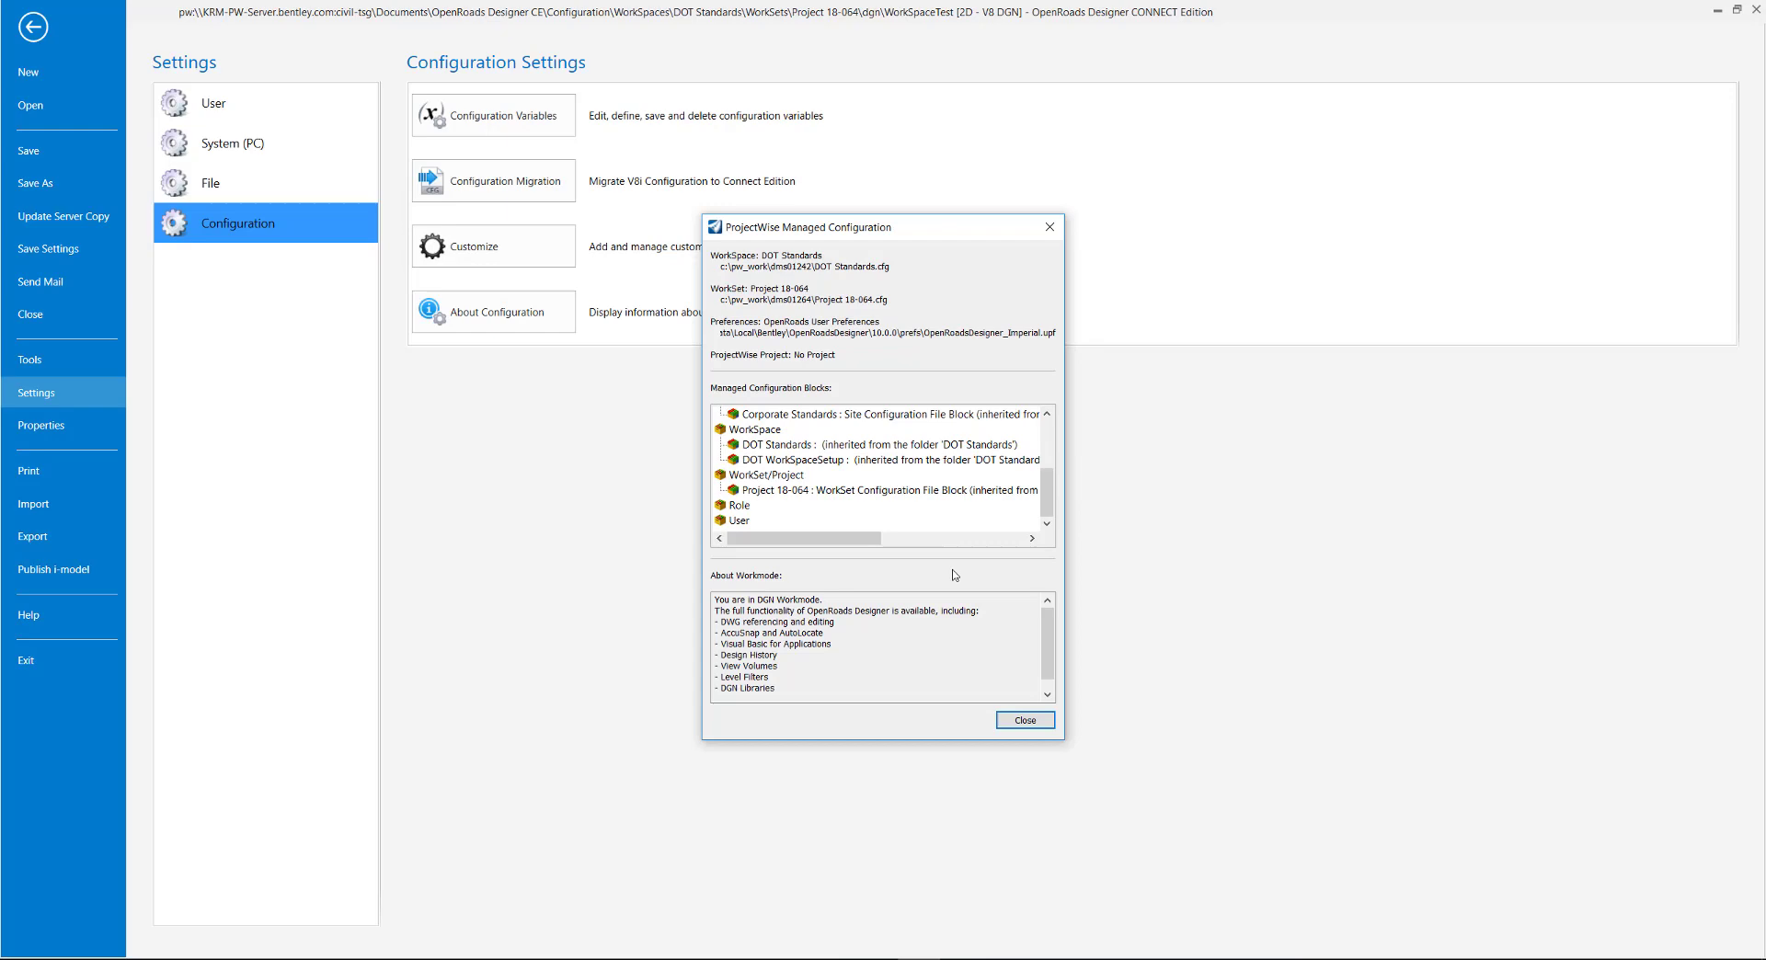
pyautogui.click(1024, 720)
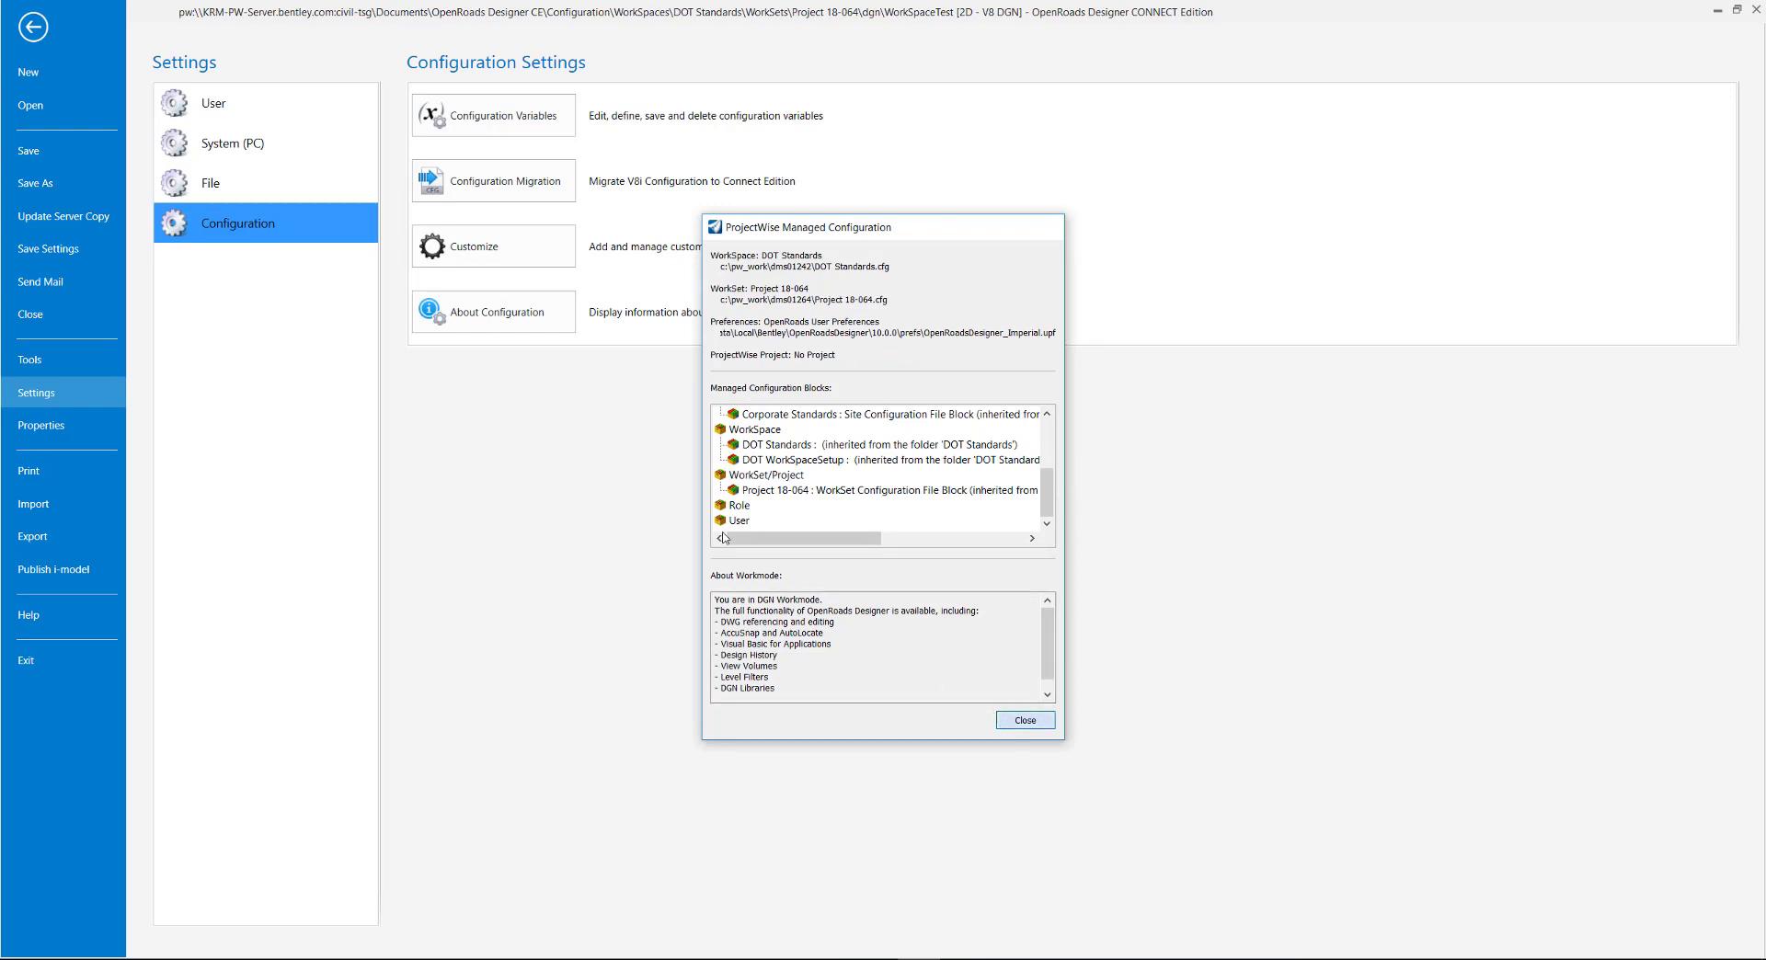
# - Expand Standards > Libraries > Feature Definitions and widen the Explorer to read the Imperial library names
pyautogui.click(33, 28)
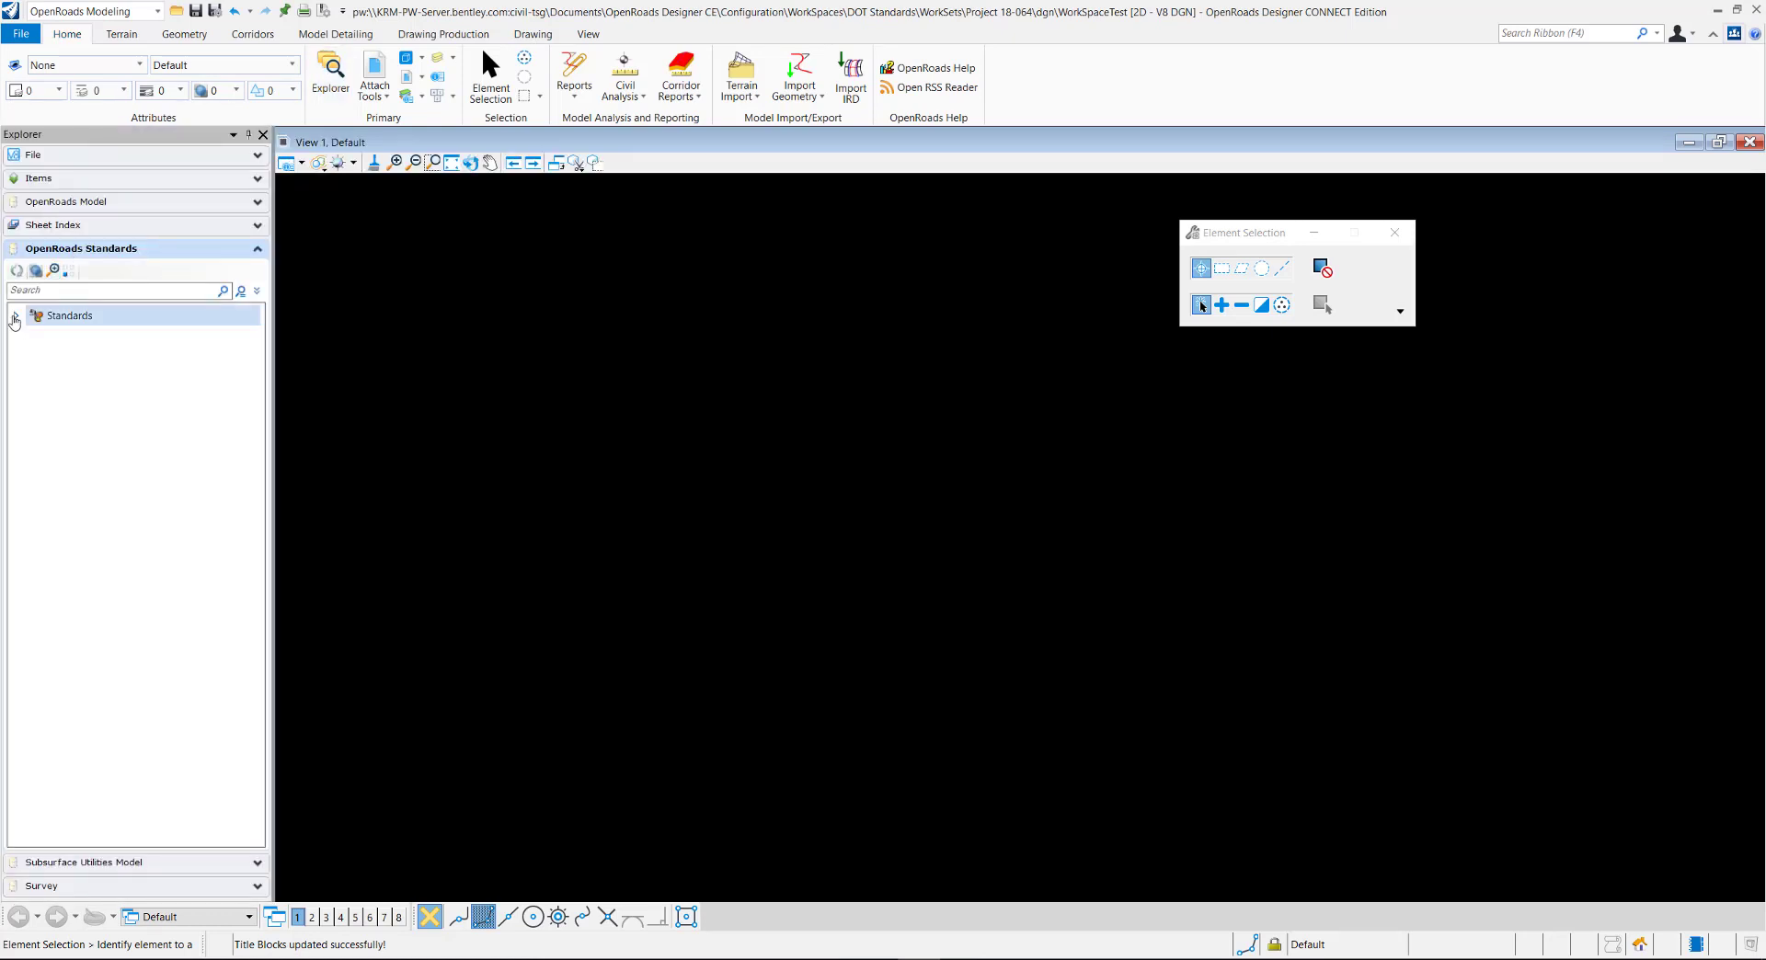
pyautogui.click(16, 317)
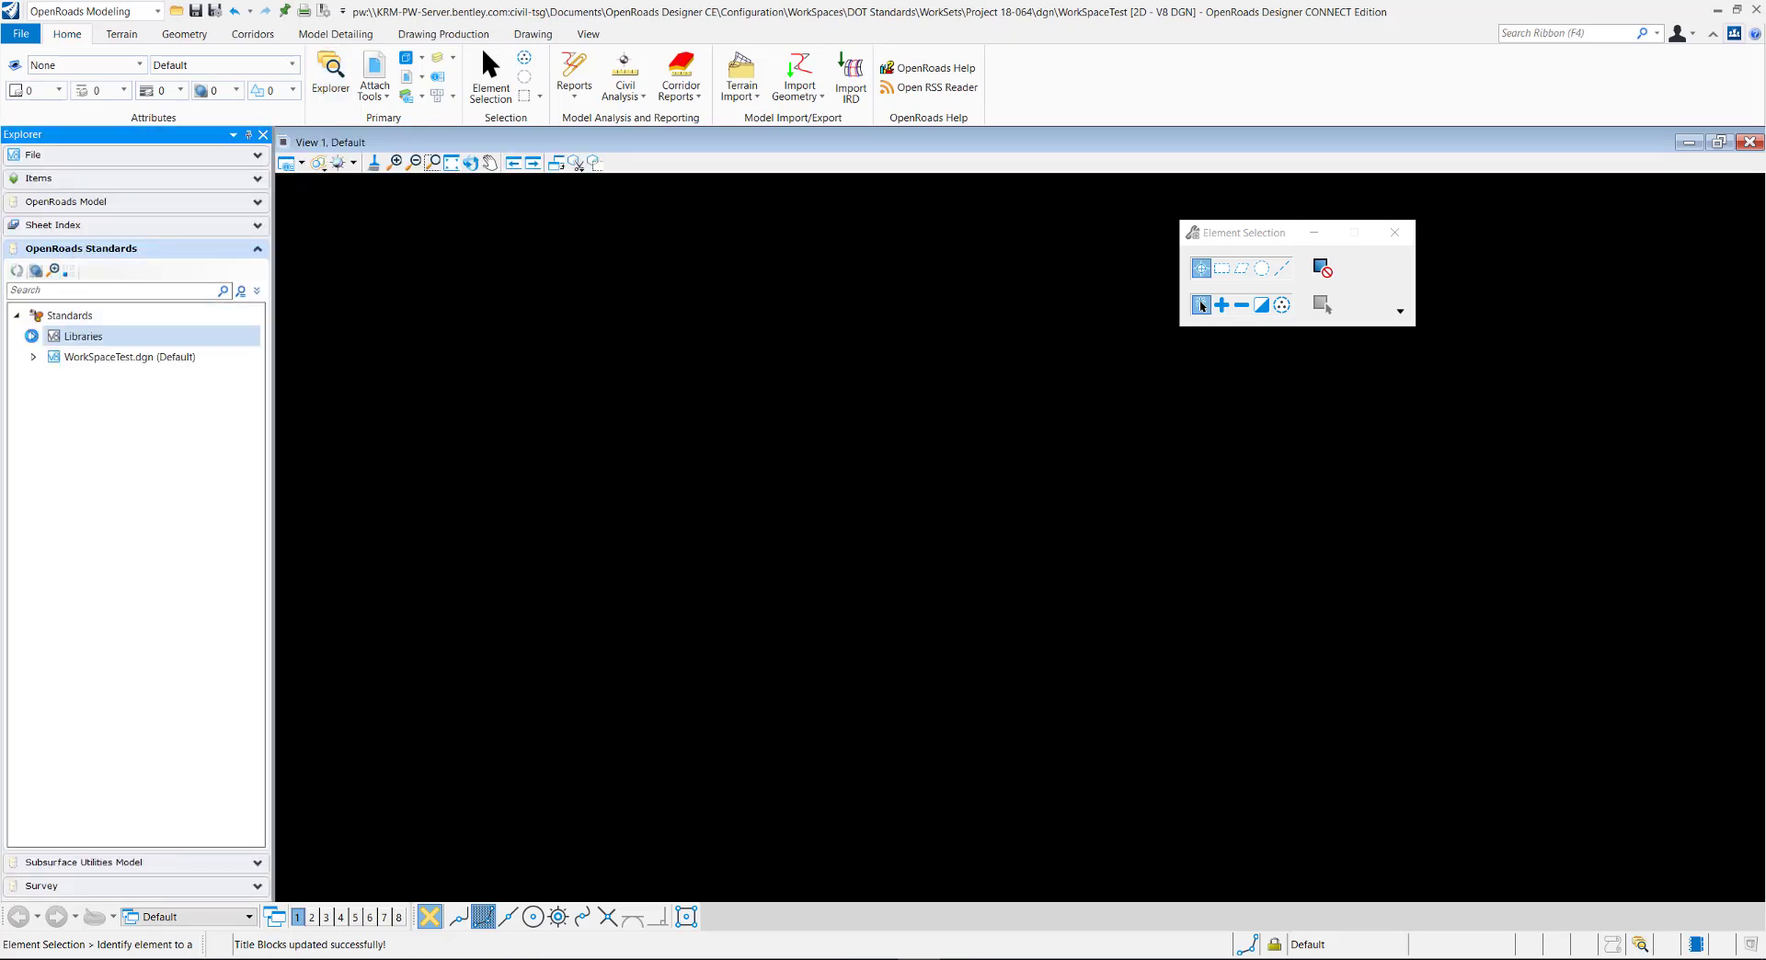
pyautogui.click(31, 336)
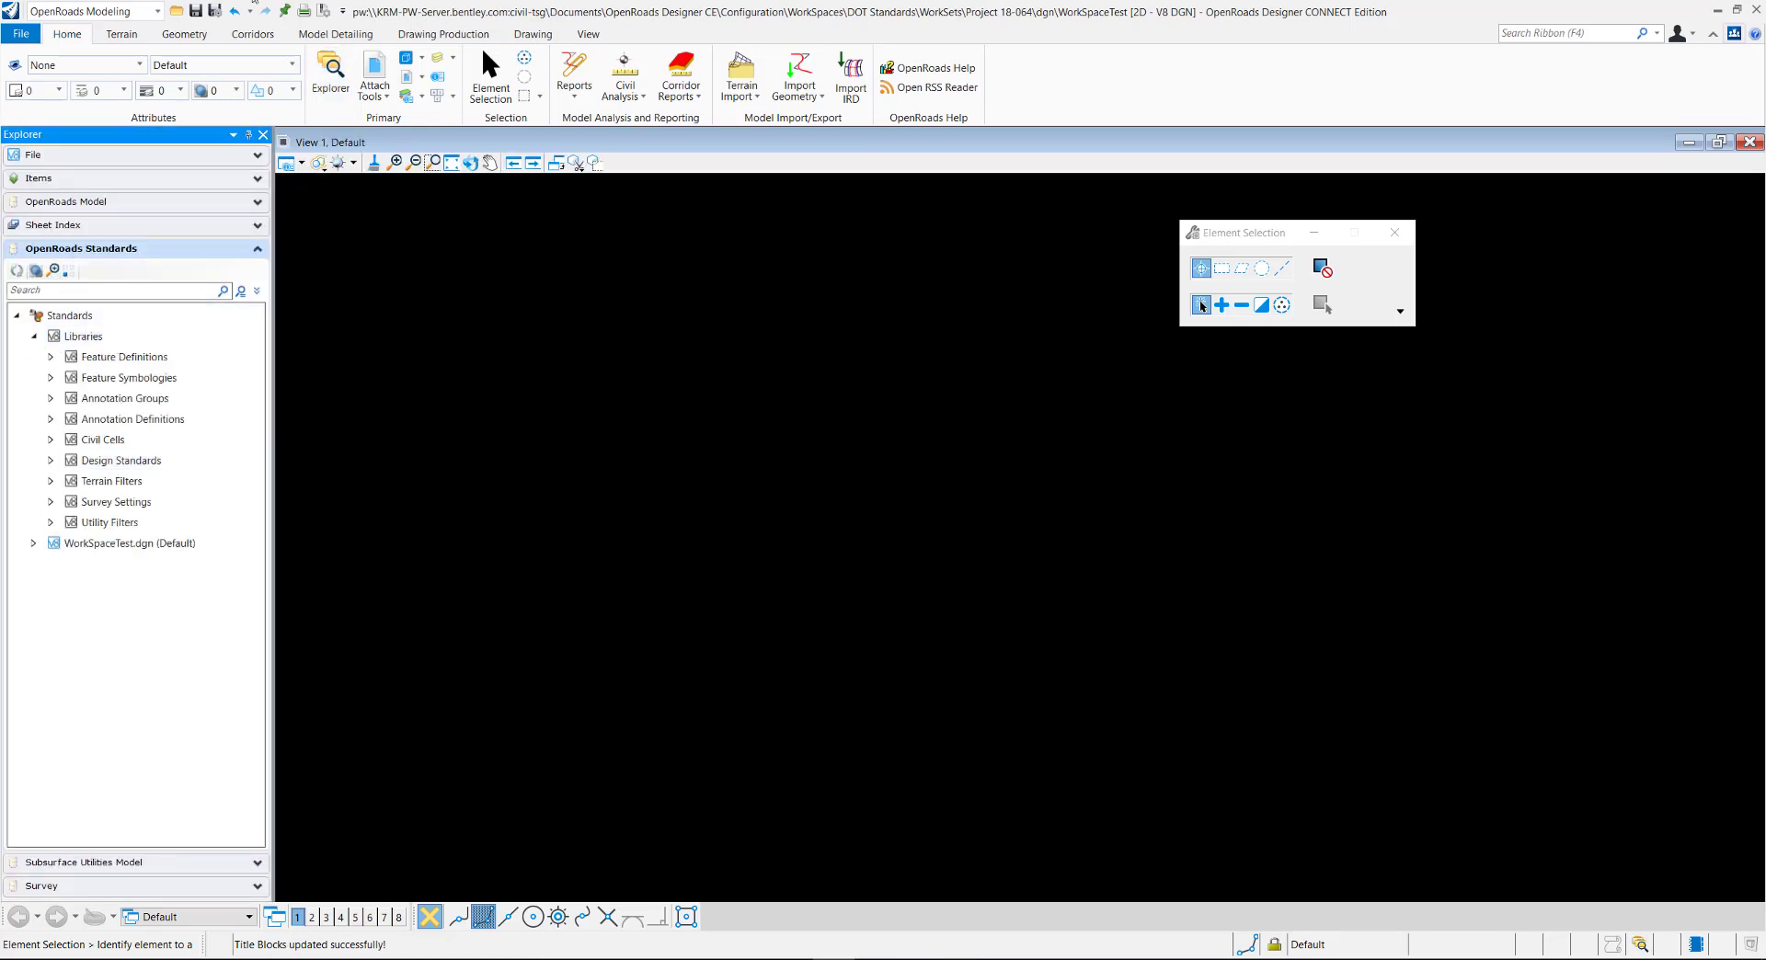
pyautogui.click(51, 358)
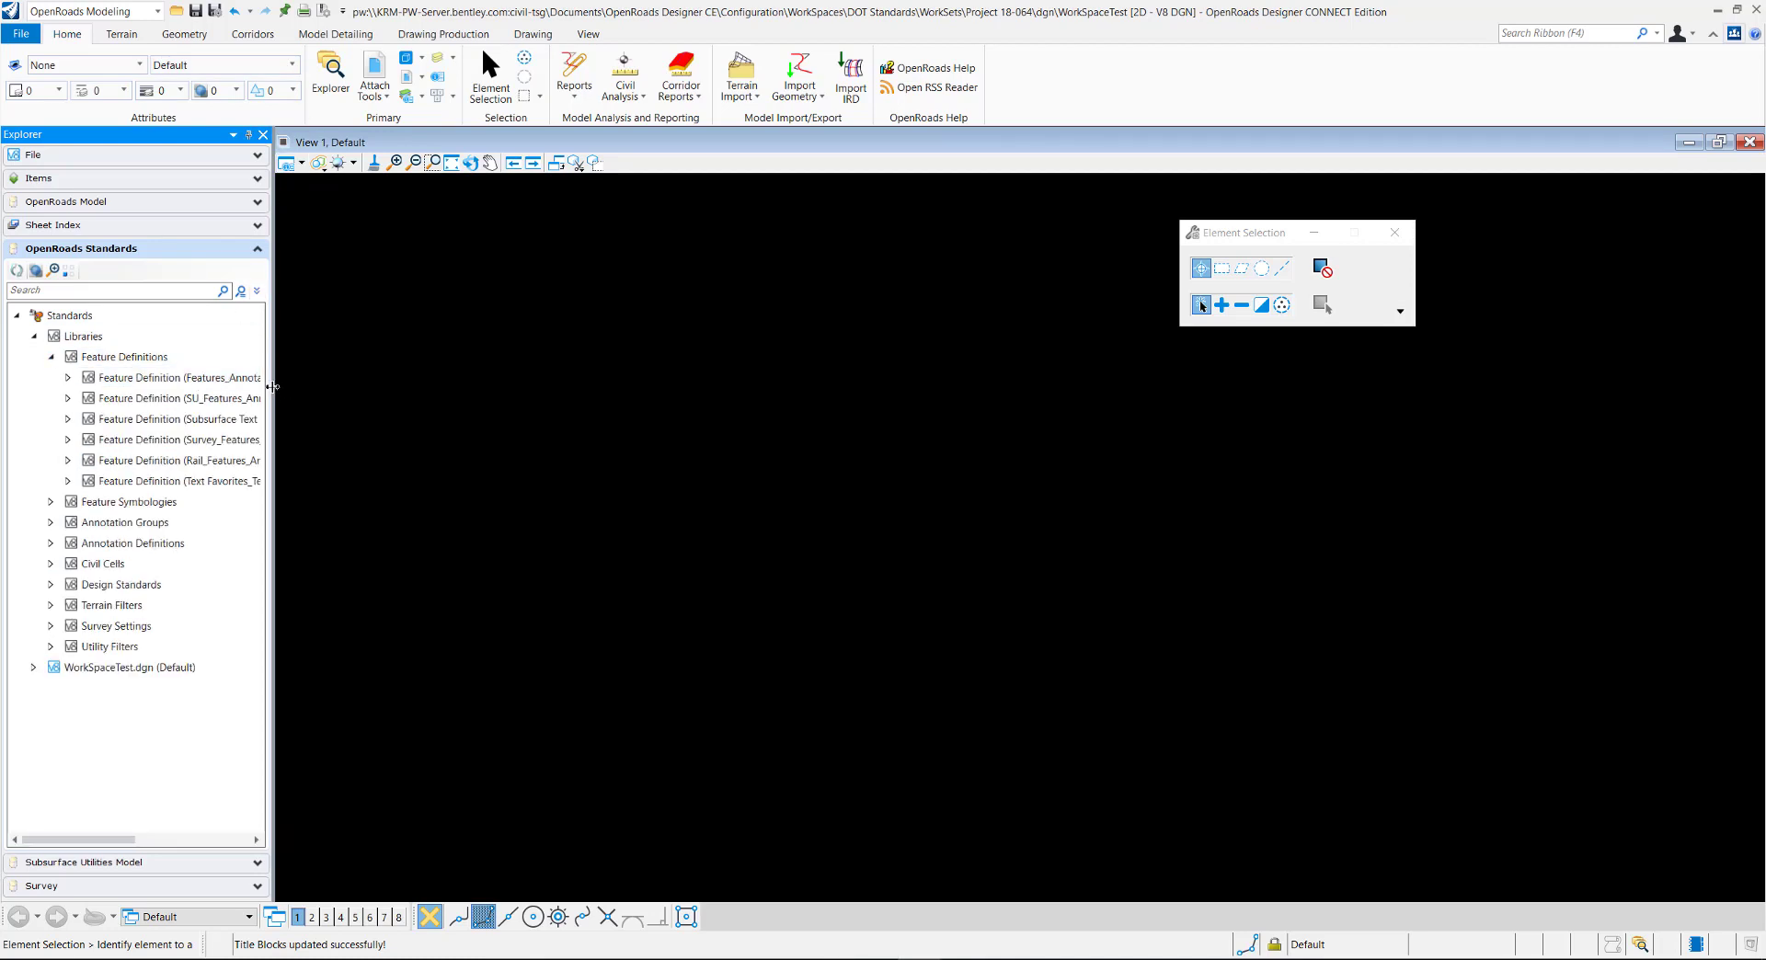
pyautogui.moveTo(272, 386); pyautogui.dragTo(489, 384)
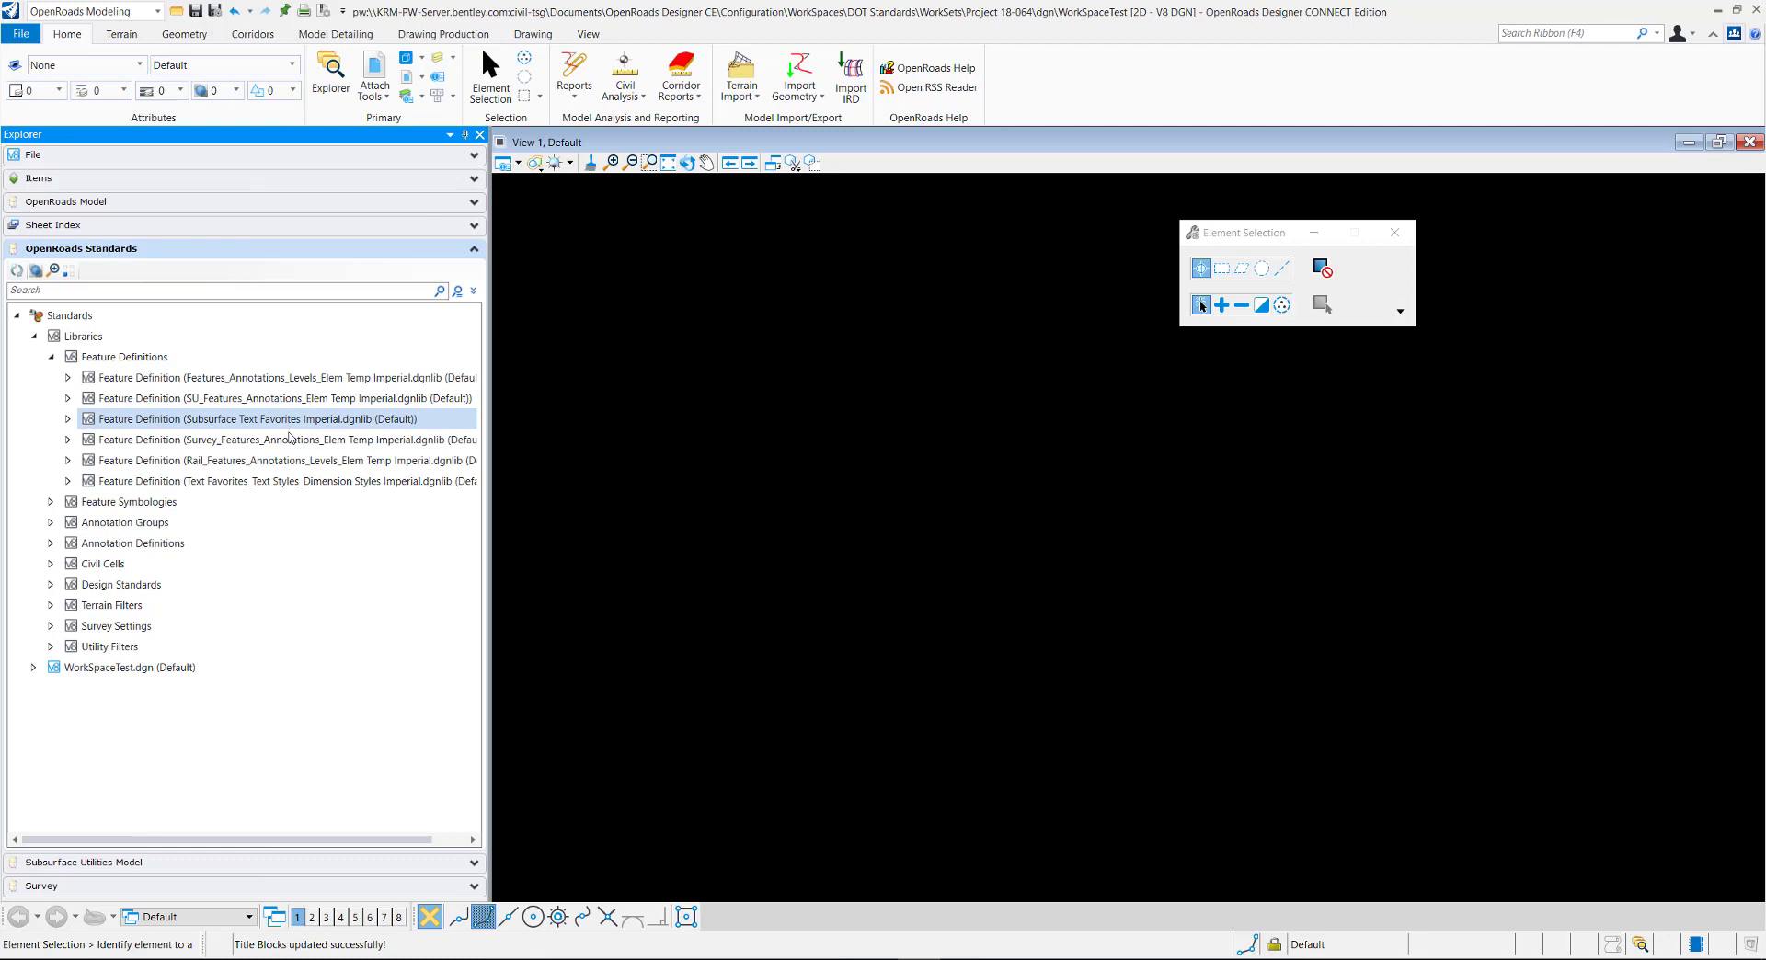
pyautogui.click(50, 503)
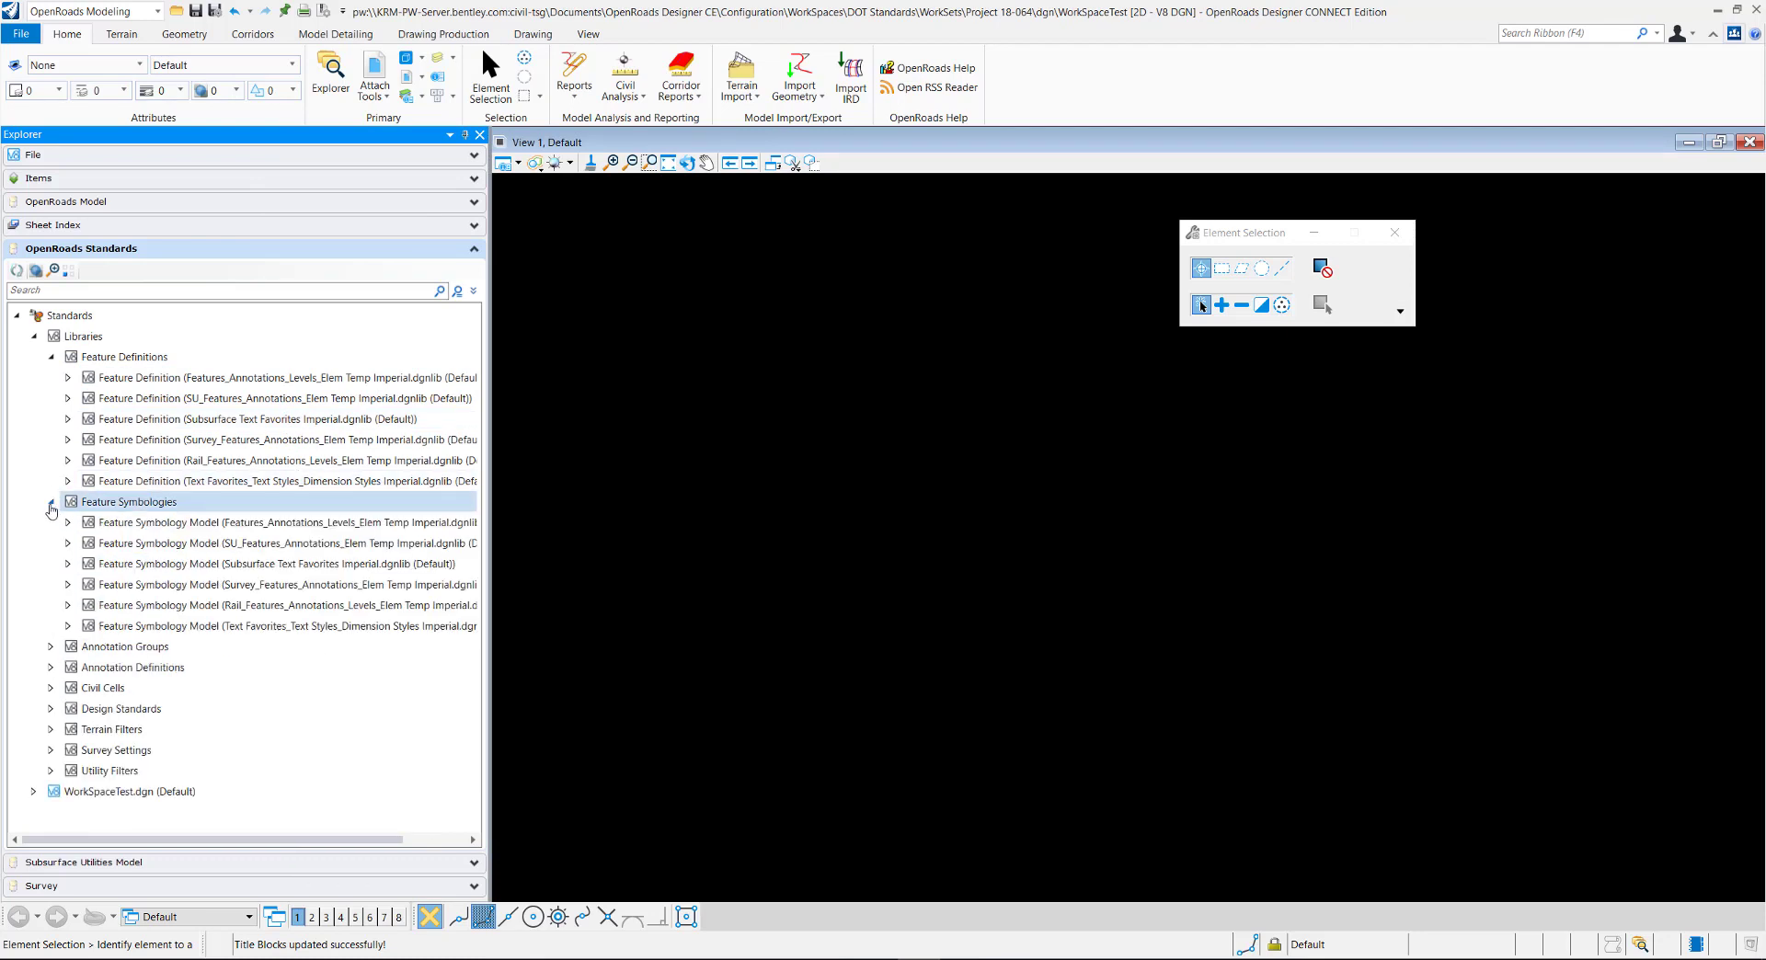
pyautogui.click(51, 502)
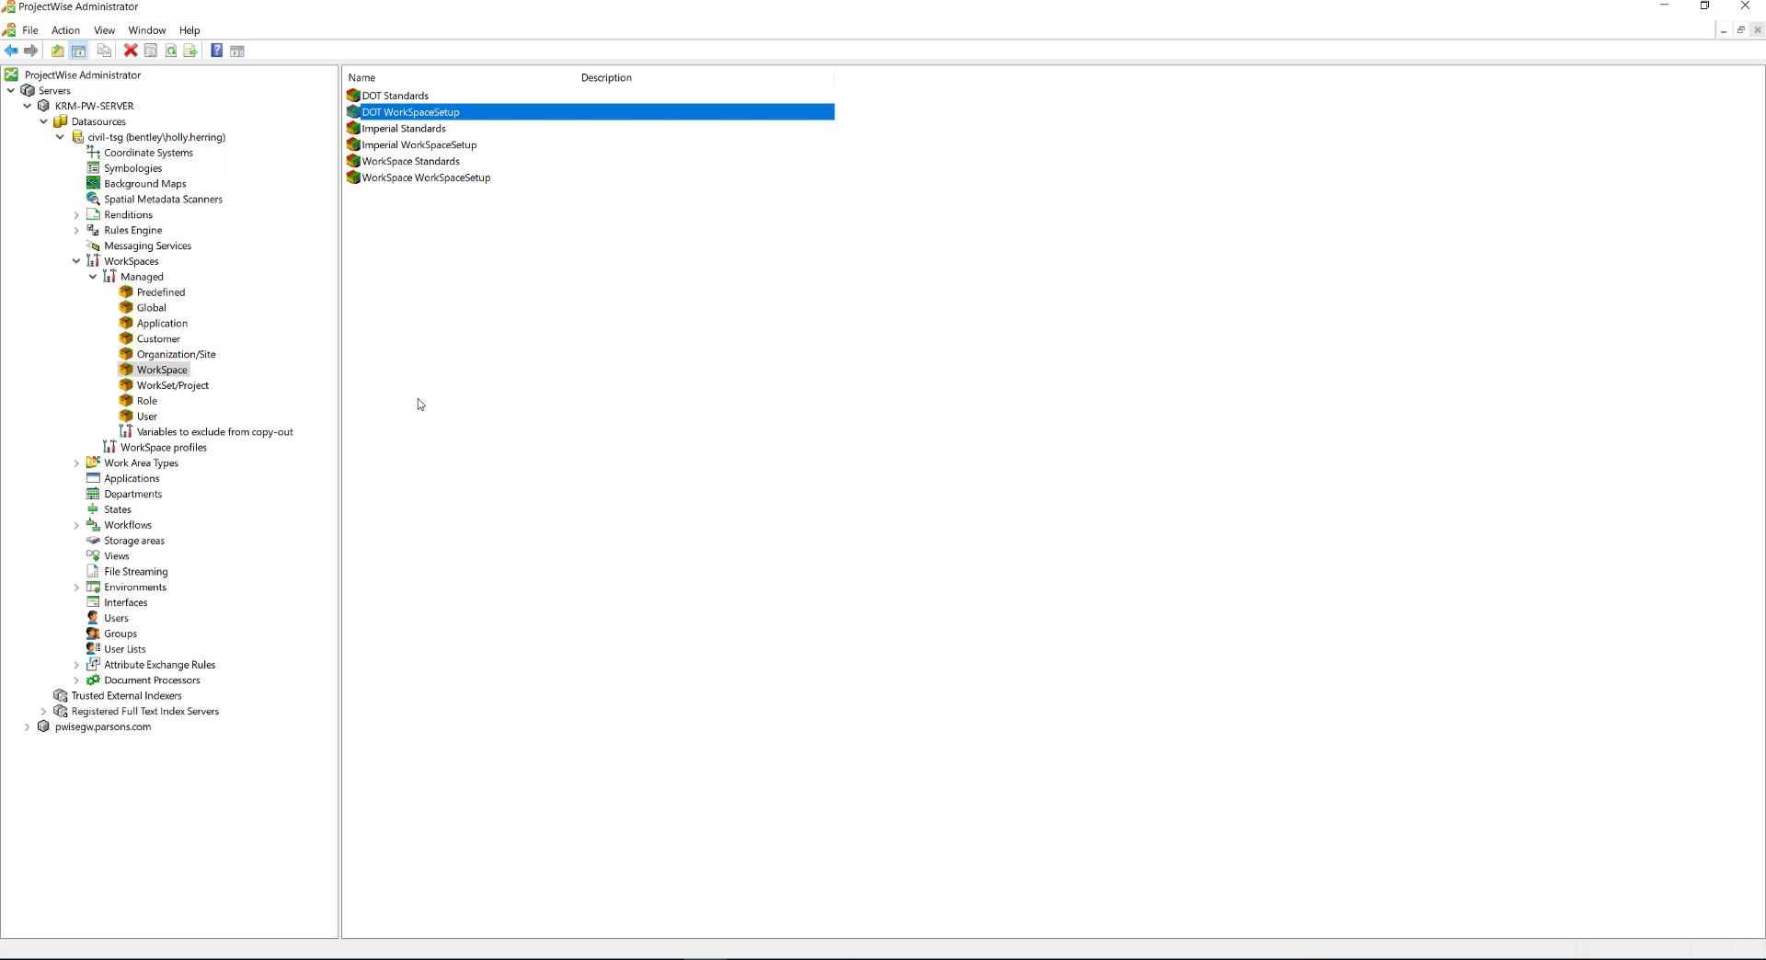
pyautogui.click(1665, 8)
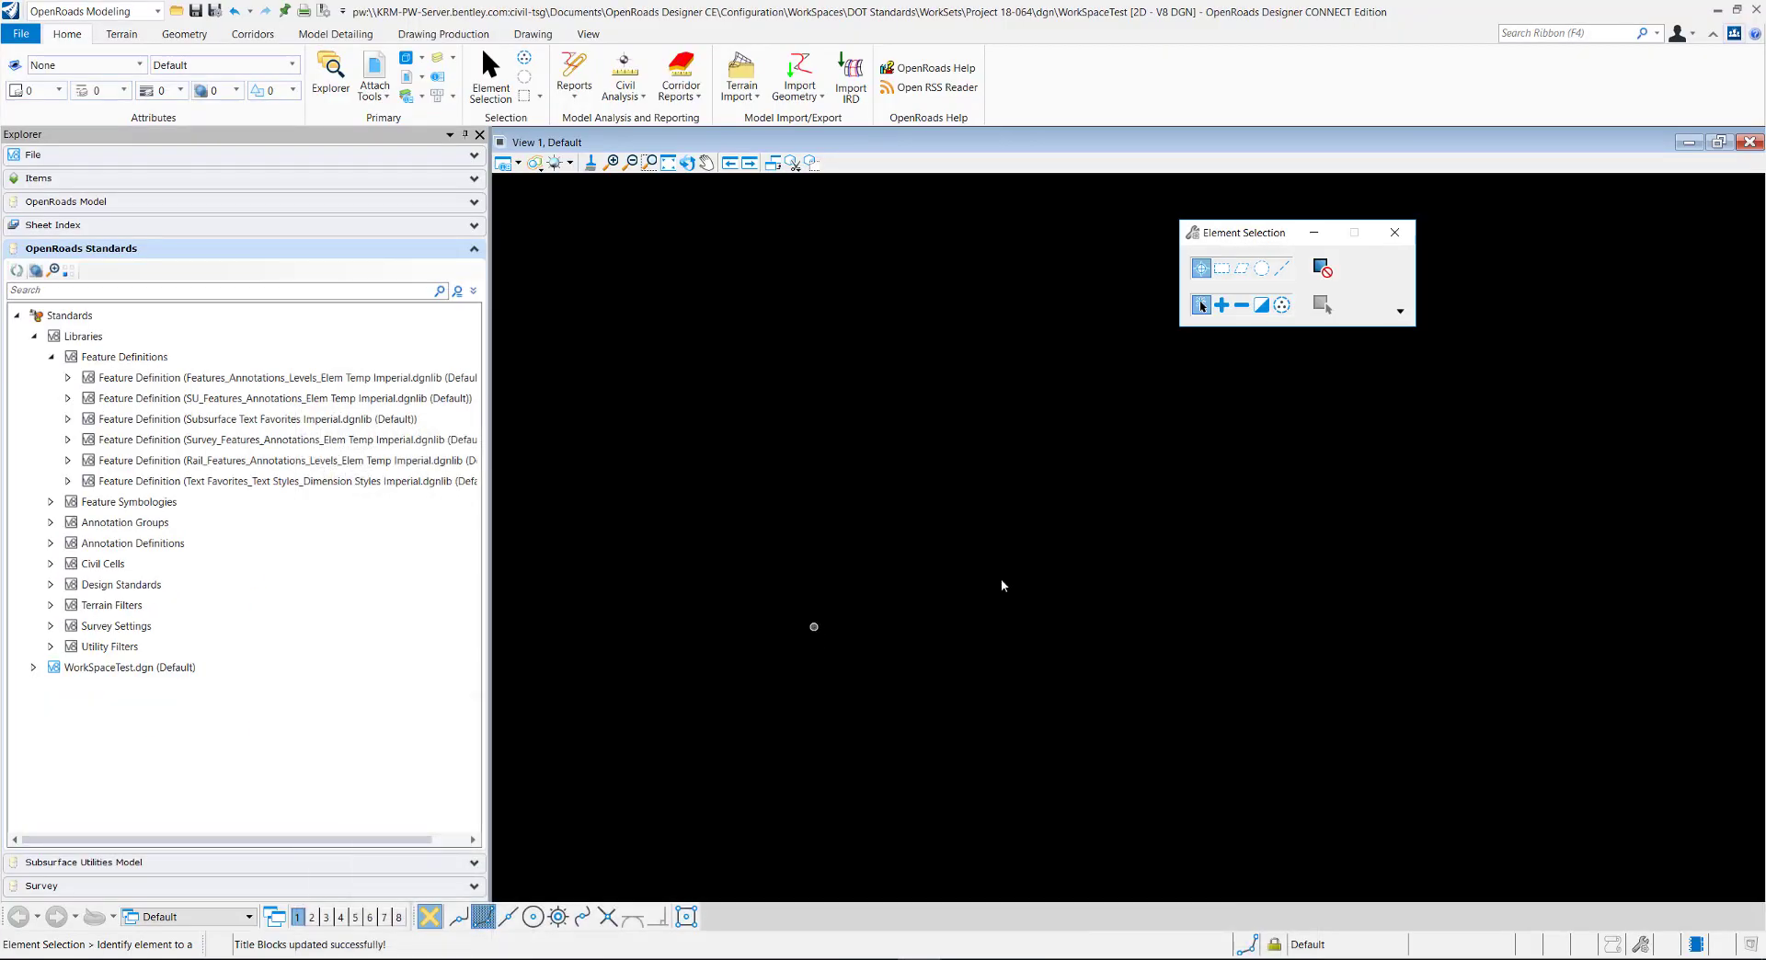